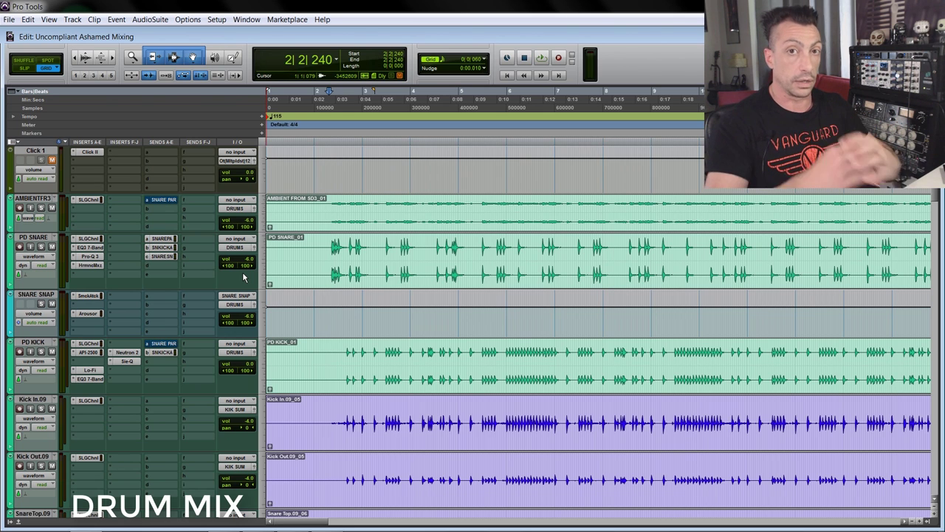
# Select bars 2–4 on AMBIENTFR3, PD SNARE and SNARE SNAP, solo AMBIENTFR3, and play.
pyautogui.hotkey('ctrl', '[')
pyautogui.hotkey('ctrl', '[')
pyautogui.hotkey('ctrl', ']')
pyautogui.hotkey('ctrl', ']')
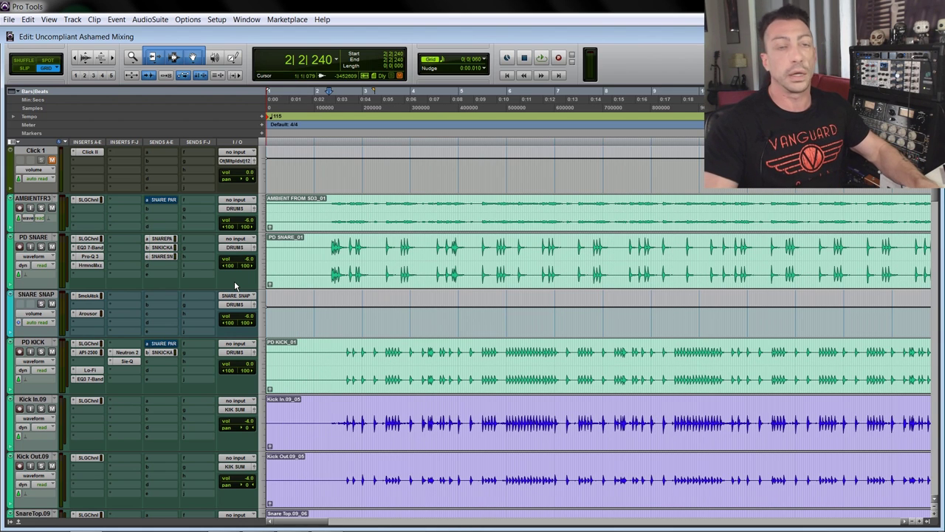
pyautogui.hotkey('ctrl', ']')
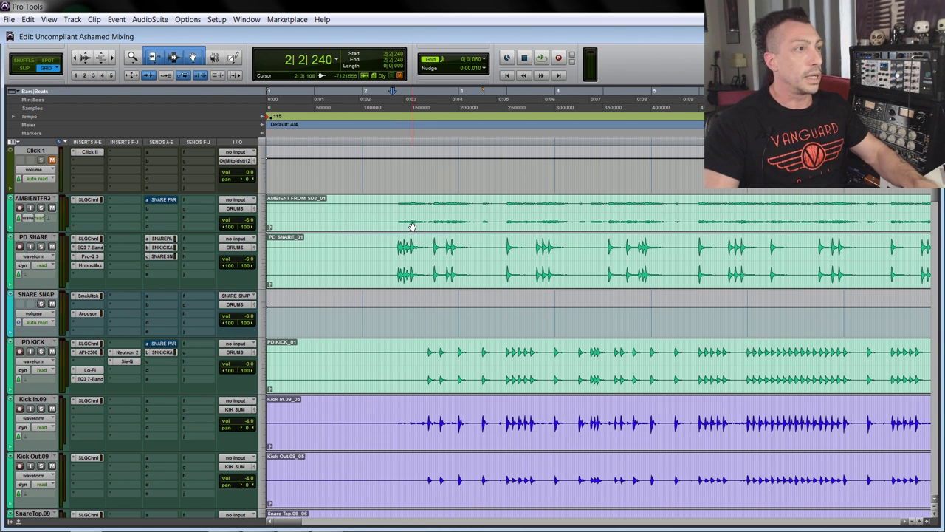
pyautogui.moveTo(409, 222); pyautogui.dragTo(584, 318)
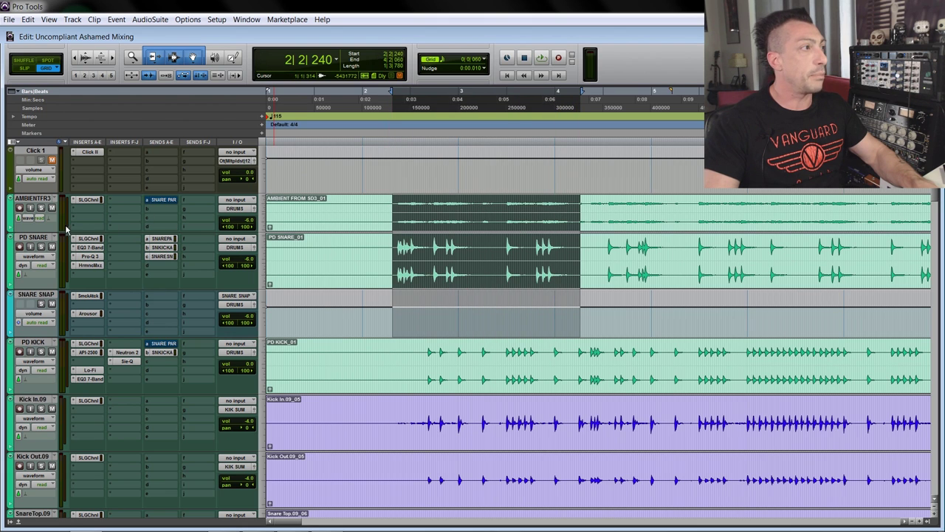
pyautogui.click(42, 209)
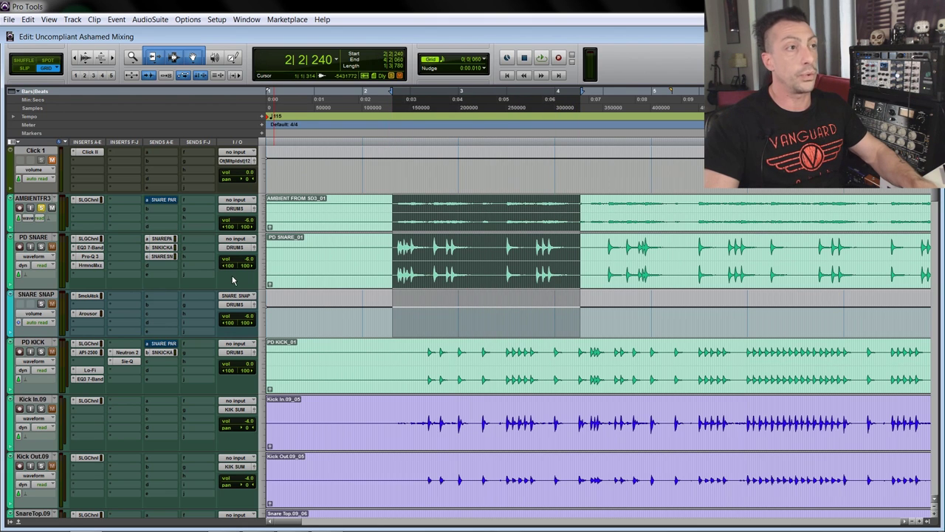
pyautogui.press('space')
# Open AMBIENTFR3's SSL G-Channel and extend the timeline selection to about bar 15.
pyautogui.press('r')
pyautogui.press('r')
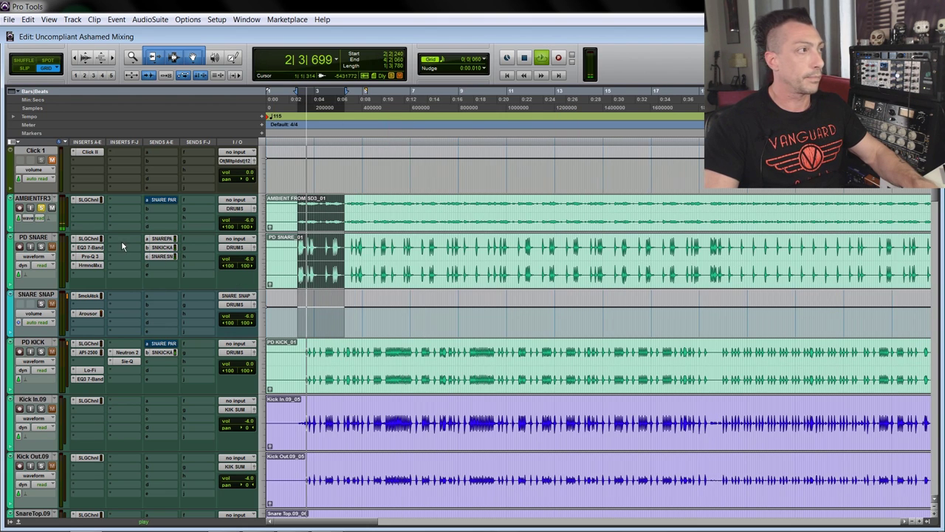
pyautogui.click(89, 199)
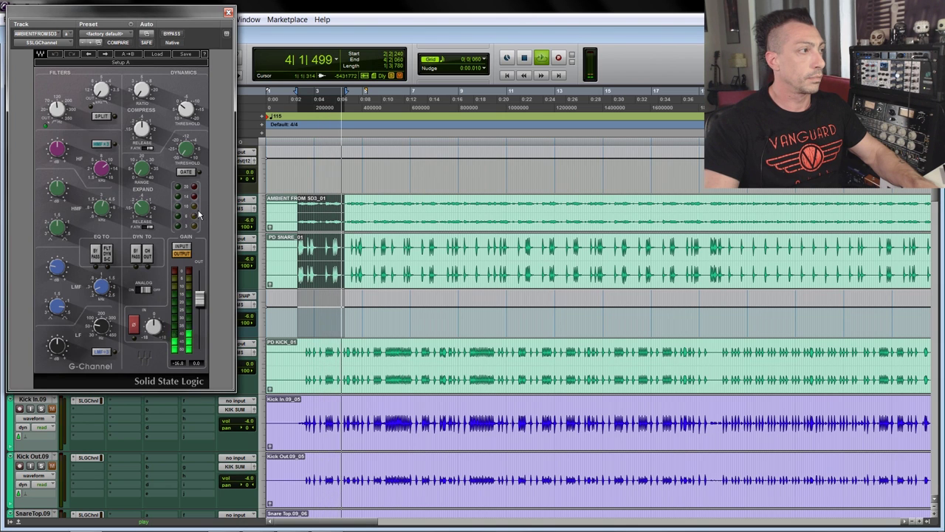
pyautogui.moveTo(205, 30); pyautogui.dragTo(494, 93)
pyautogui.keyDown('shift'); pyautogui.click(614, 196); pyautogui.keyUp('shift')
pyautogui.keyDown('shift'); pyautogui.click(640, 195); pyautogui.keyUp('shift')
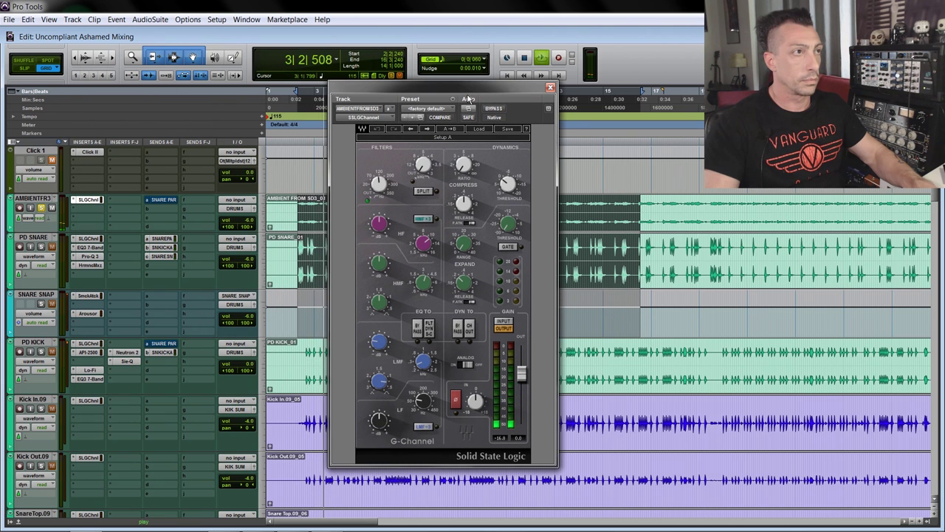
# Compare the ambient SSL G-Channel bypassed and active in playback, leave it on, and close it.
pyautogui.click(494, 110)
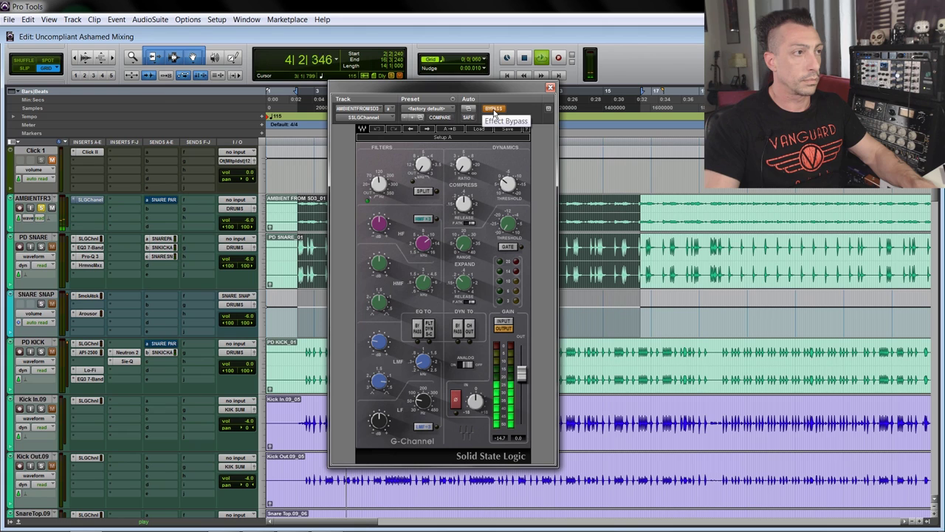
pyautogui.click(494, 110)
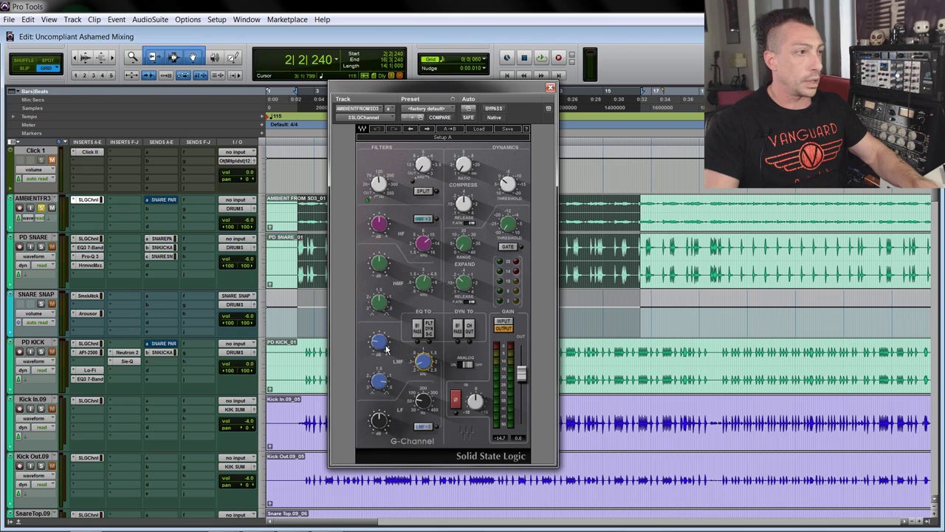
pyautogui.moveTo(380, 344)
pyautogui.moveTo(423, 362)
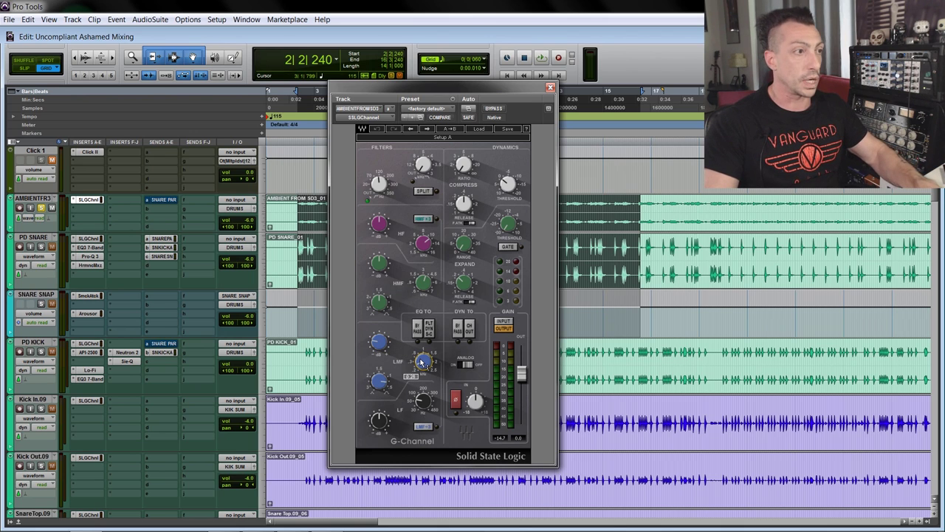
pyautogui.press('space')
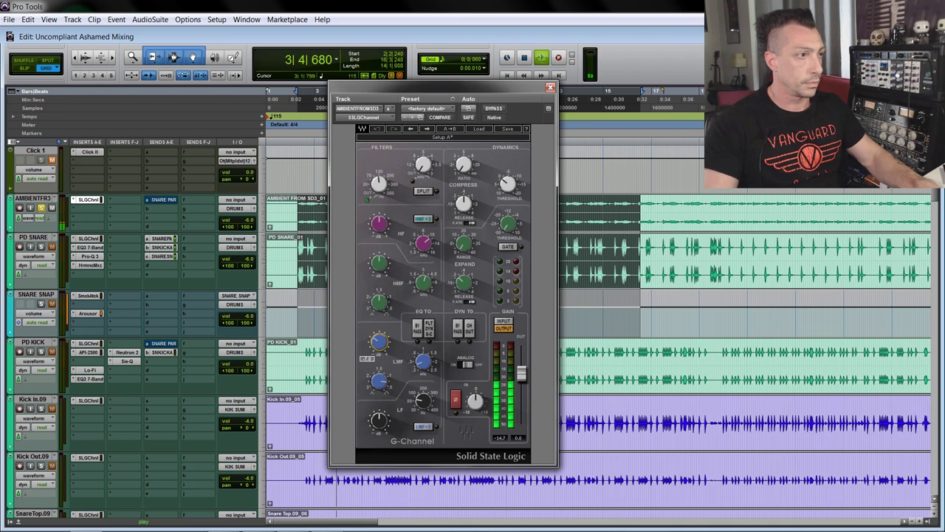
pyautogui.press('space')
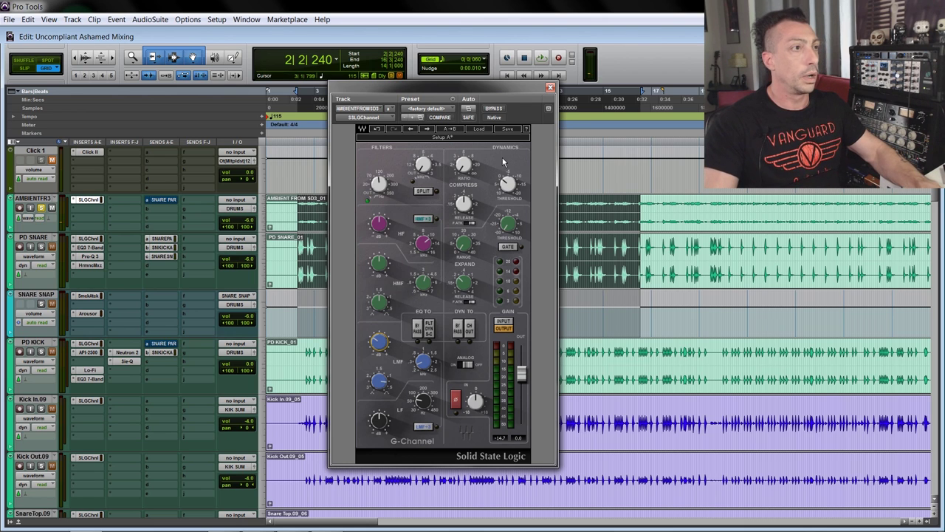
pyautogui.click(549, 87)
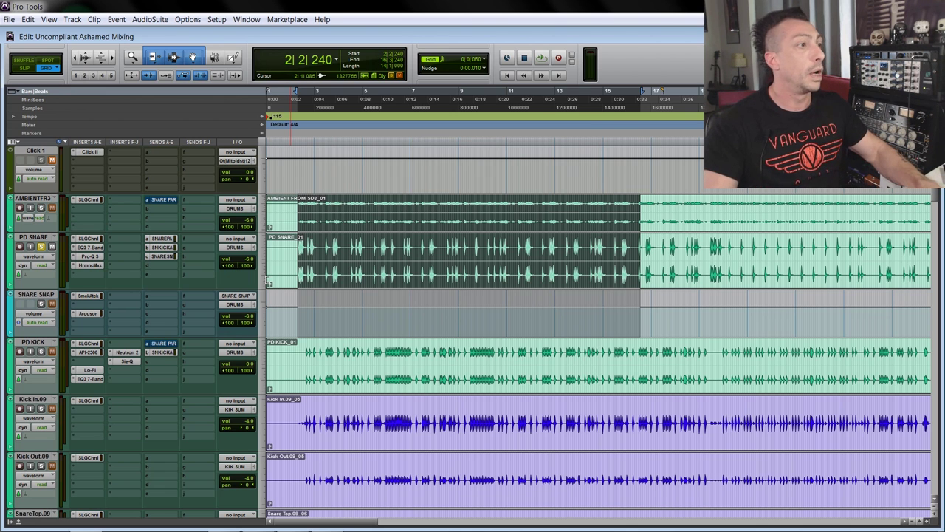
pyautogui.hotkey('ctrl', ']')
pyautogui.hotkey('ctrl', ']')
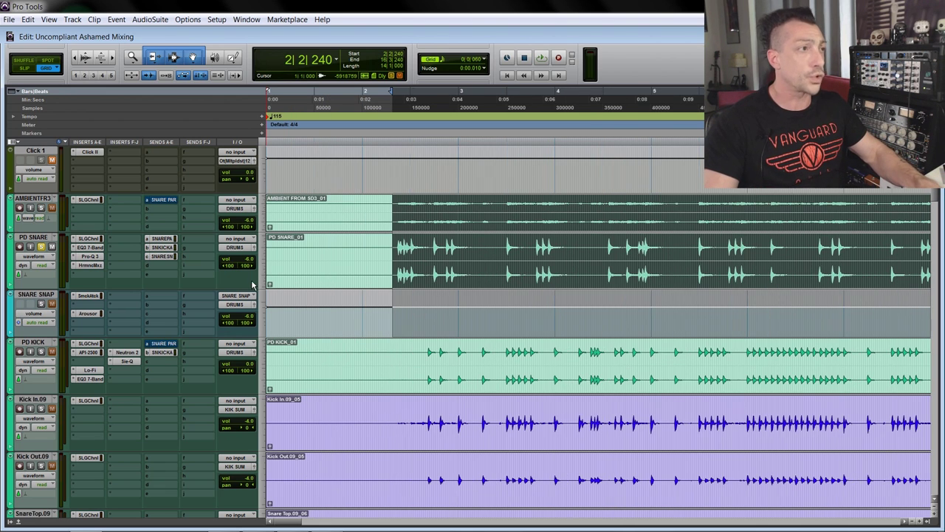
# Bypass HrmncMx and Pro-Q 3 on PD SNARE and audition the snare through its SSL channel.
pyautogui.keyDown('ctrl'); pyautogui.click(97, 265); pyautogui.keyUp('ctrl')
pyautogui.keyDown('ctrl'); pyautogui.click(96, 255); pyautogui.keyUp('ctrl')
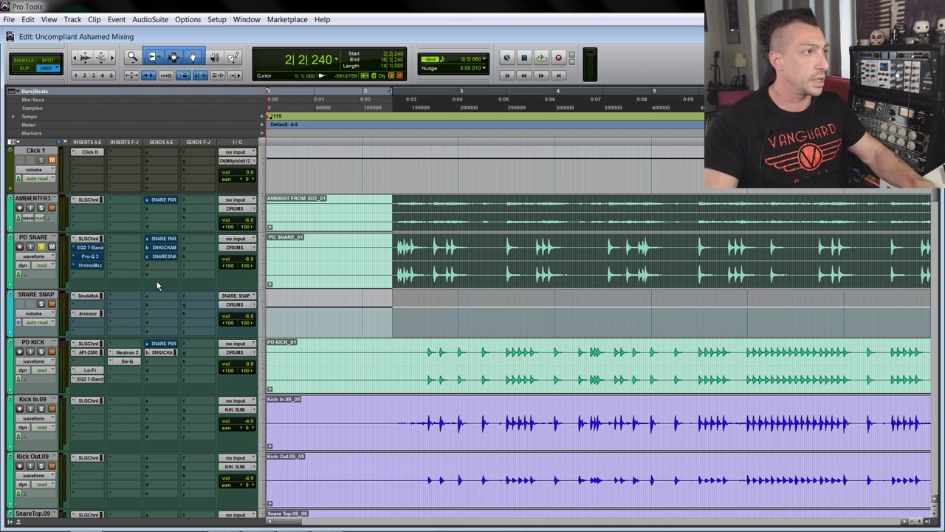
pyautogui.click(94, 239)
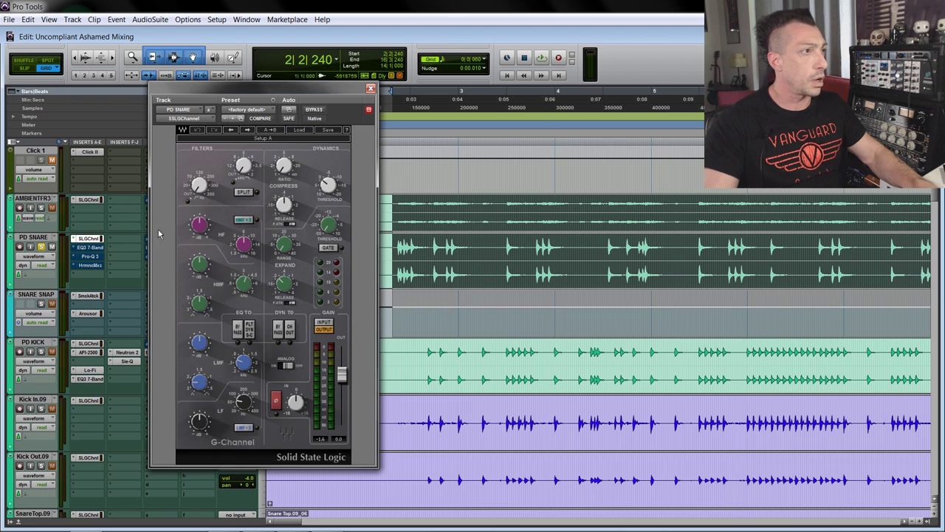
pyautogui.press('space')
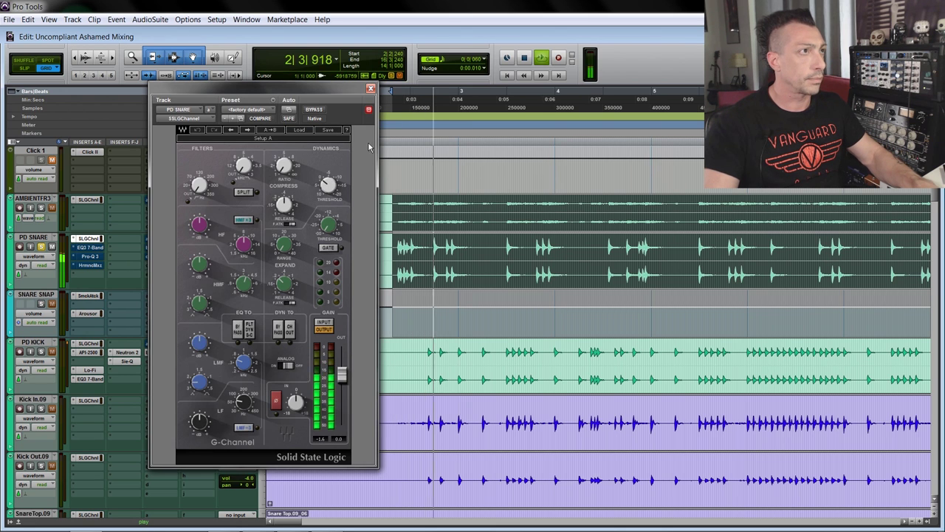
pyautogui.click(371, 88)
pyautogui.hotkey('ctrl', '[')
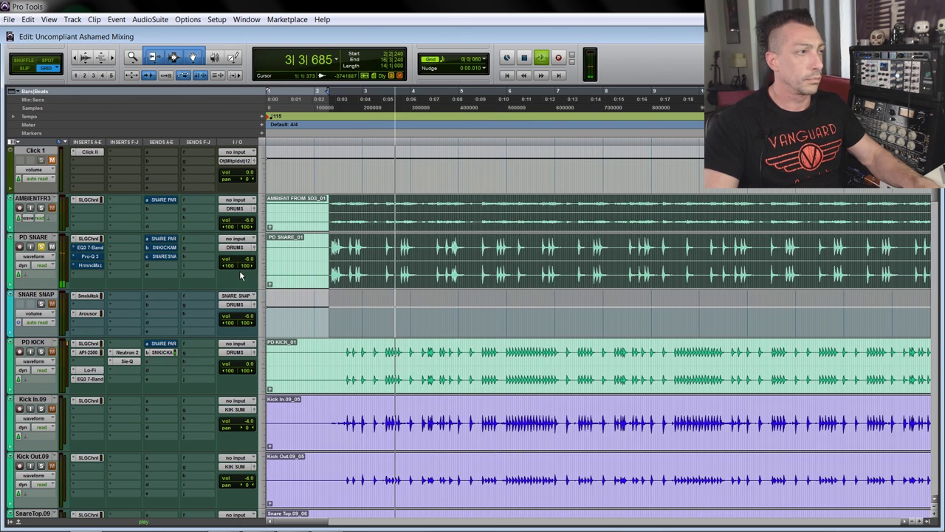
pyautogui.press('space')
# Audition PD SNARE's EQ3 7-Band bypassed versus active, leave it active, and close it.
pyautogui.click(97, 247)
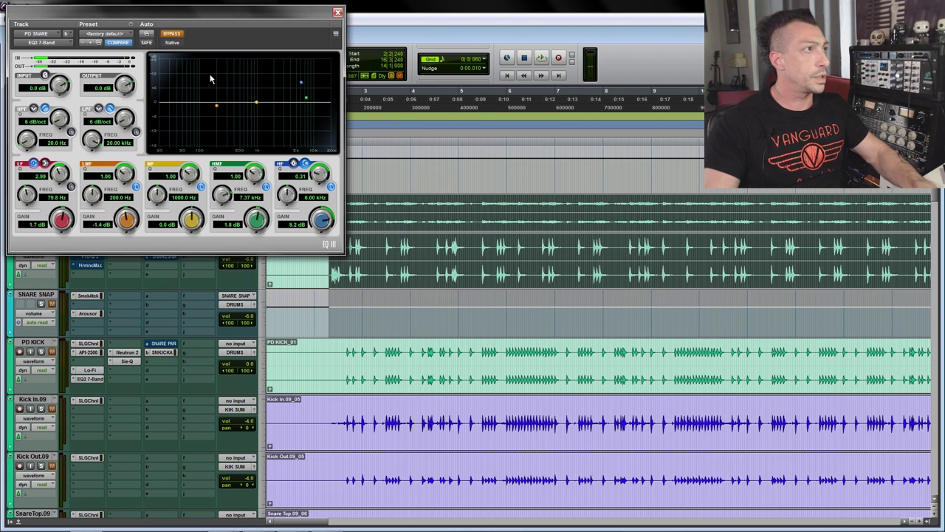
pyautogui.click(175, 37)
pyautogui.moveTo(279, 19); pyautogui.dragTo(477, 99)
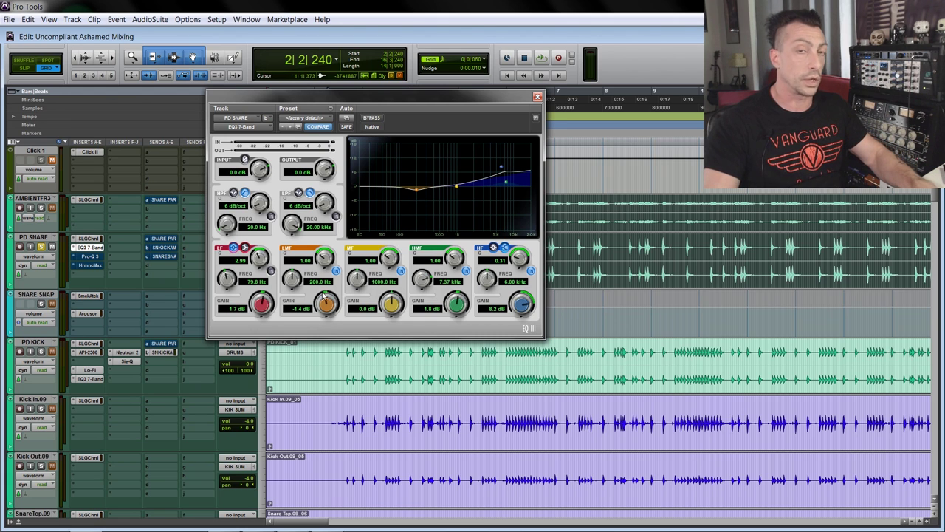
pyautogui.press('space')
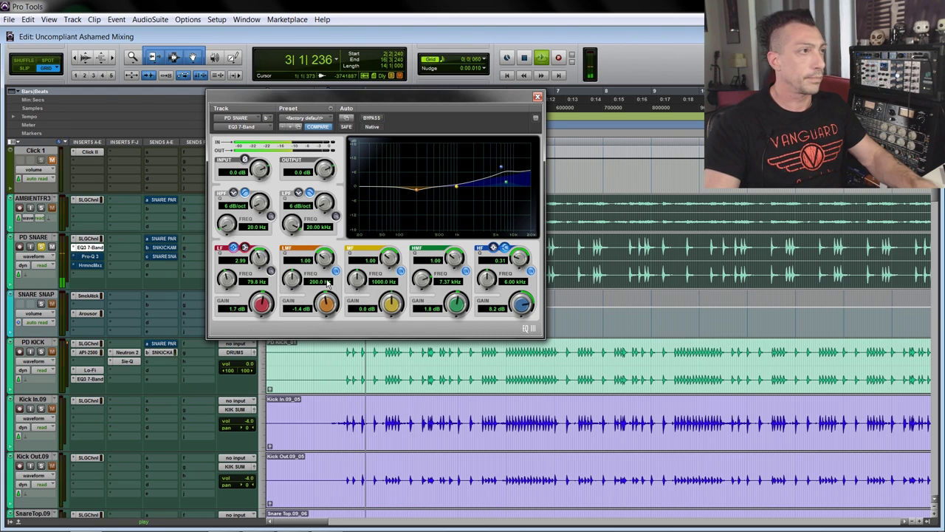
pyautogui.click(371, 118)
pyautogui.click(372, 120)
pyautogui.press('space')
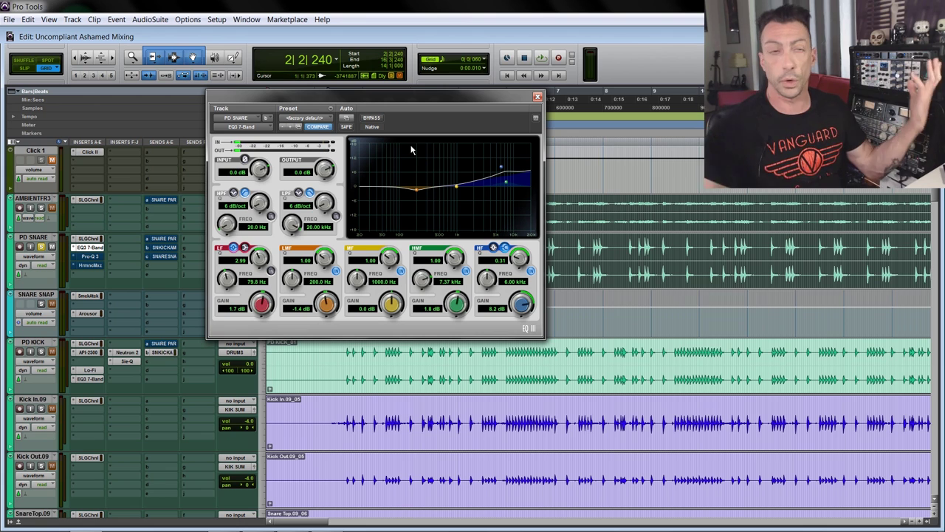
pyautogui.click(537, 98)
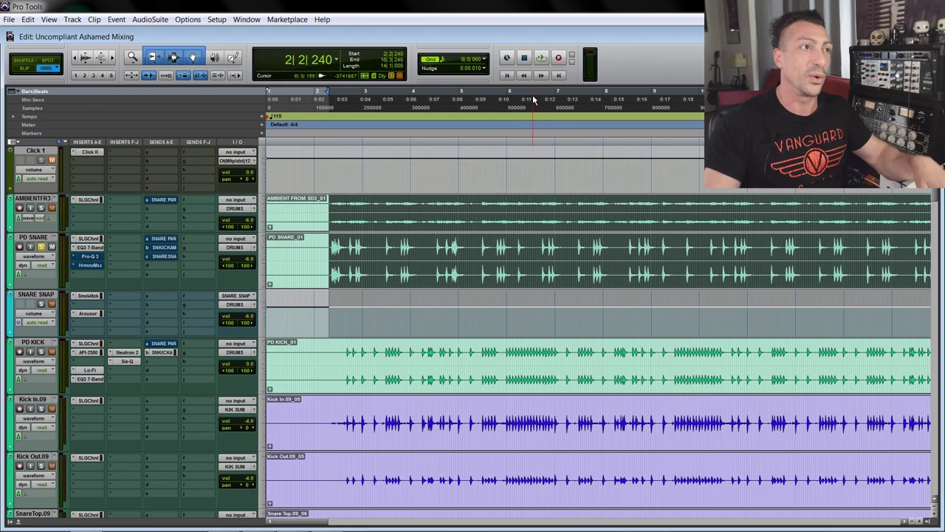
# Compare PD SNARE's Pro-Q 3 in and out during playback, leave it on, and view the 73 Hz low cut.
pyautogui.click(91, 256)
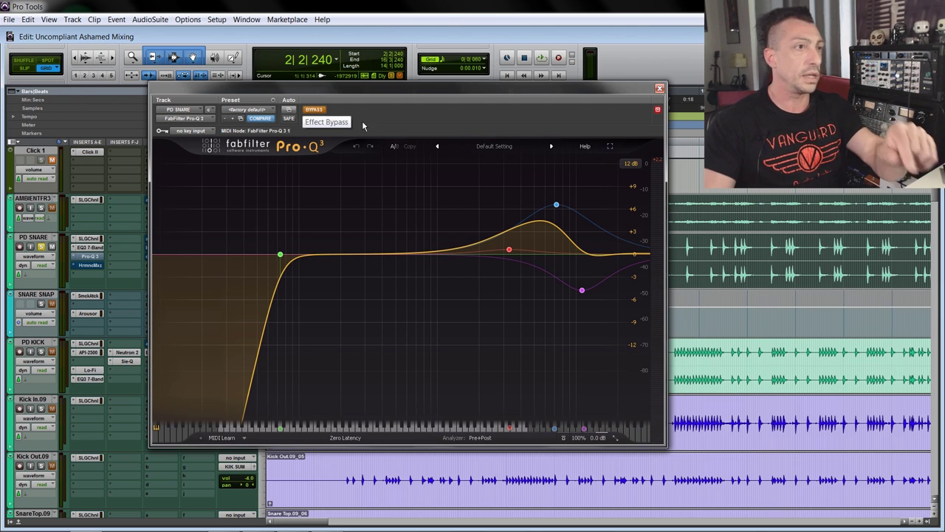
pyautogui.click(314, 111)
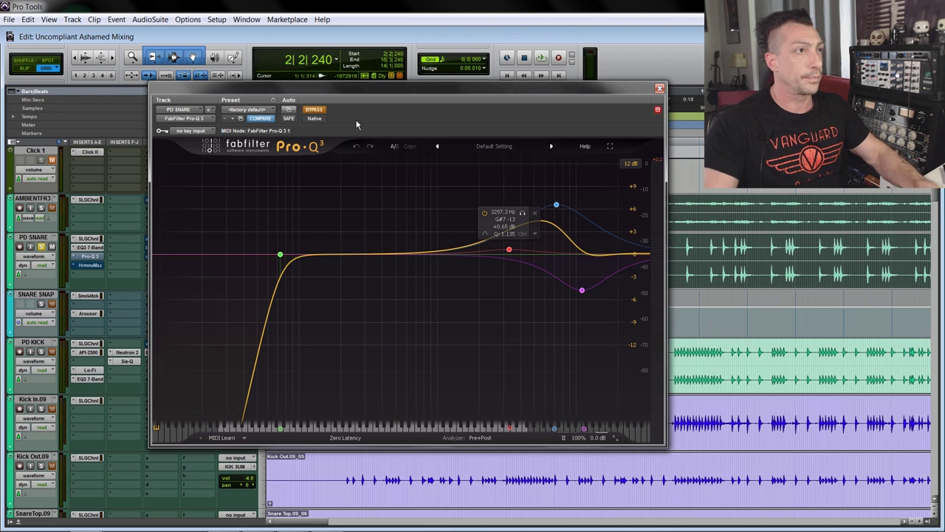
pyautogui.click(313, 111)
pyautogui.press('space')
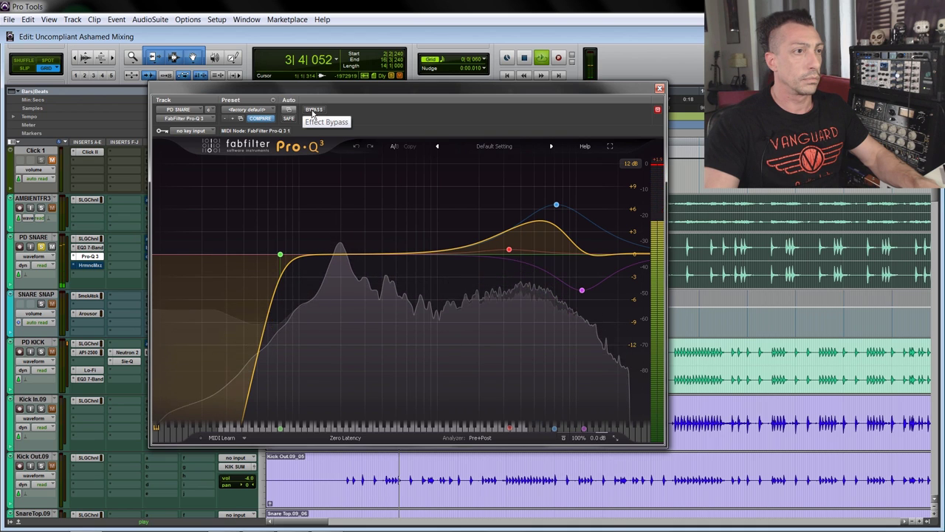
pyautogui.click(313, 111)
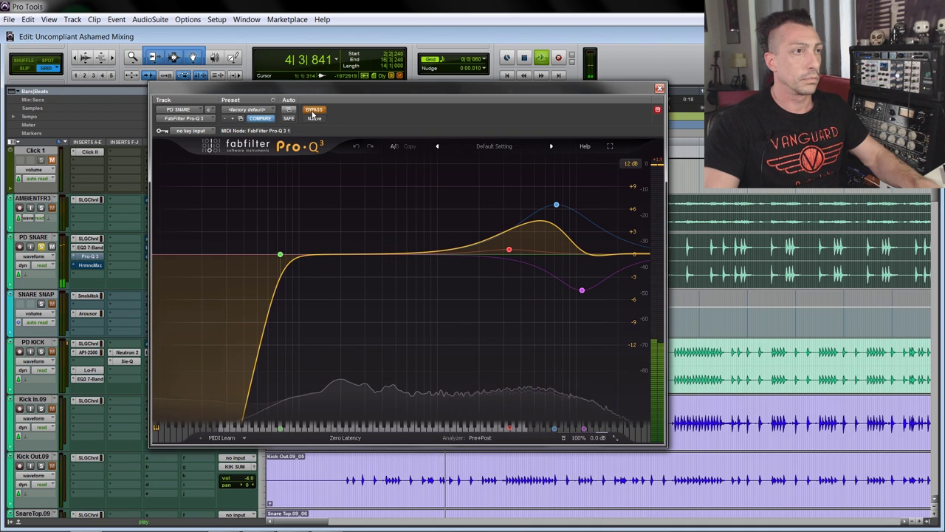
pyautogui.click(313, 111)
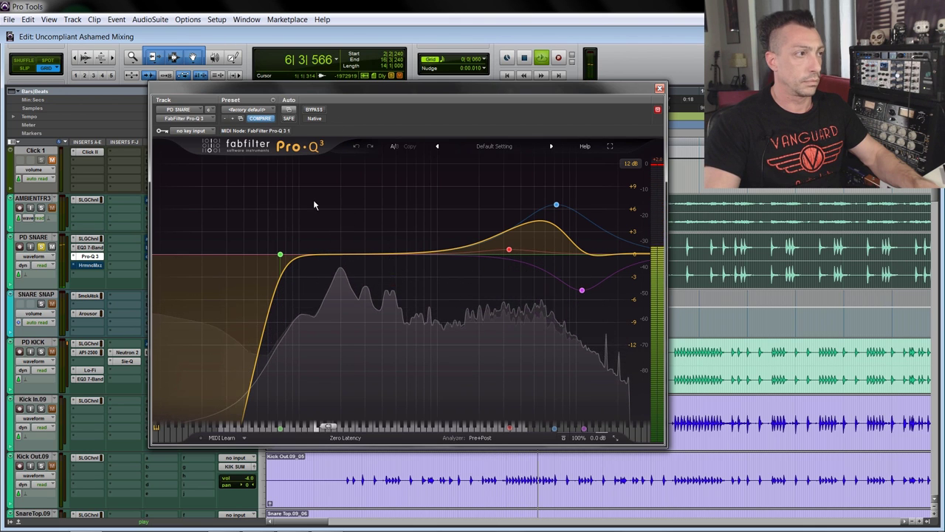
pyautogui.moveTo(306, 221)
pyautogui.press('space')
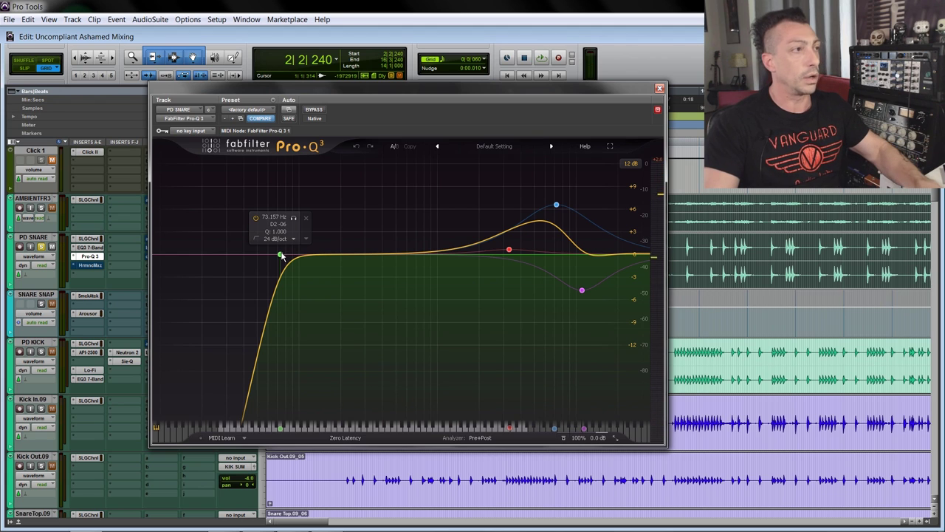
pyautogui.click(282, 256)
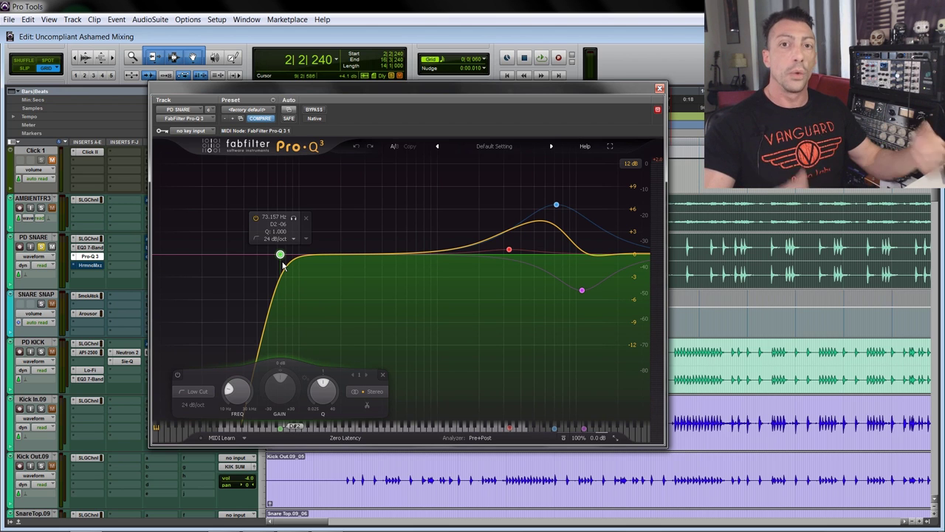
# Close Pro-Q 3, select the opening bars of the snare tracks, and select the SNAREORIGIN track.
pyautogui.click(659, 88)
pyautogui.scroll(-6, 484, 251)
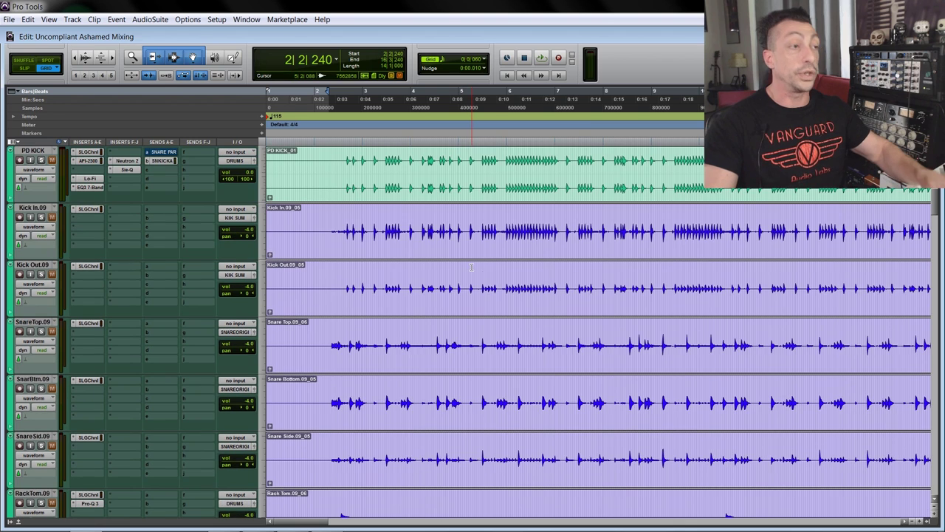
pyautogui.scroll(-1, 421, 256)
pyautogui.hotkey('ctrl', '[')
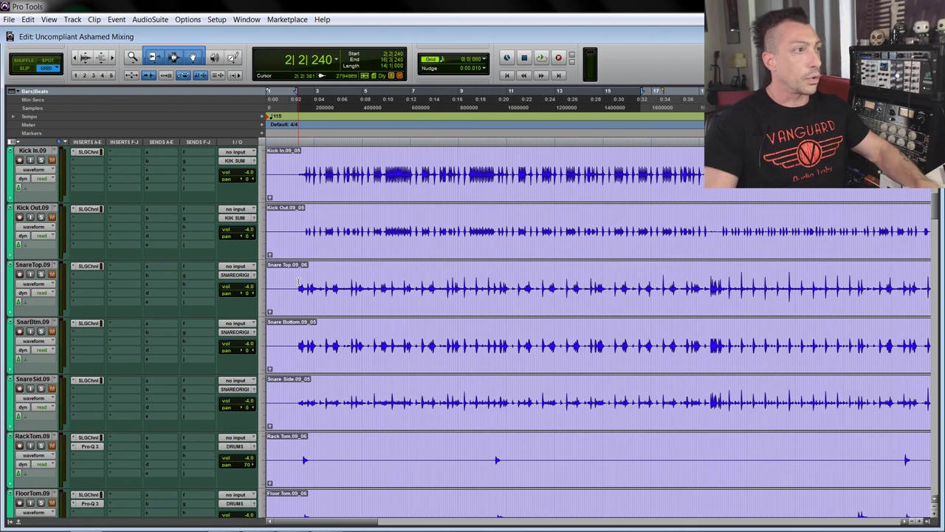
pyautogui.moveTo(299, 281); pyautogui.dragTo(539, 382)
pyautogui.hotkey('ctrl', '[')
pyautogui.hotkey('ctrl', '[')
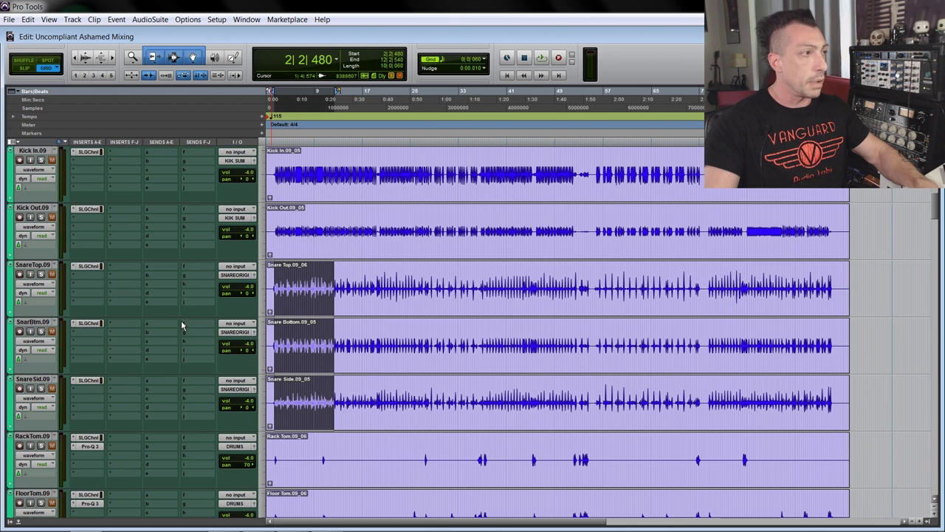
pyautogui.scroll(-10, 45, 272)
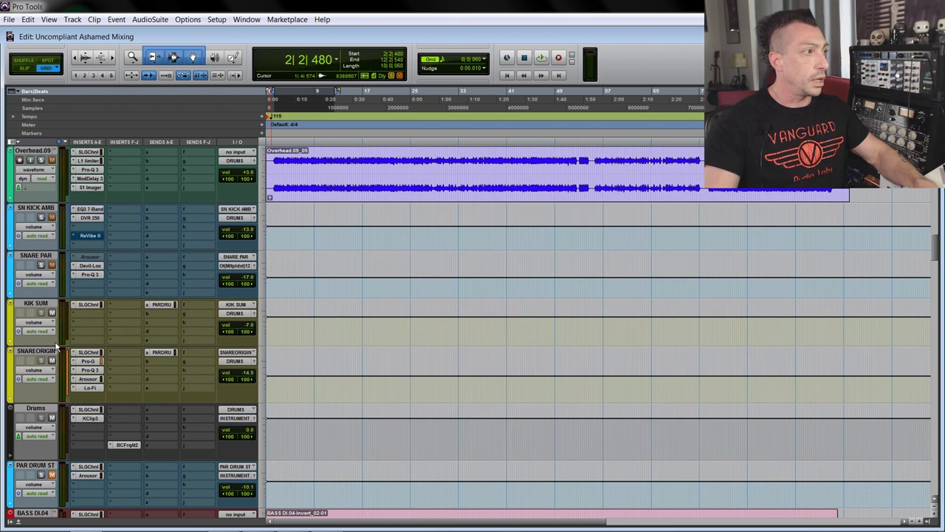
pyautogui.click(50, 352)
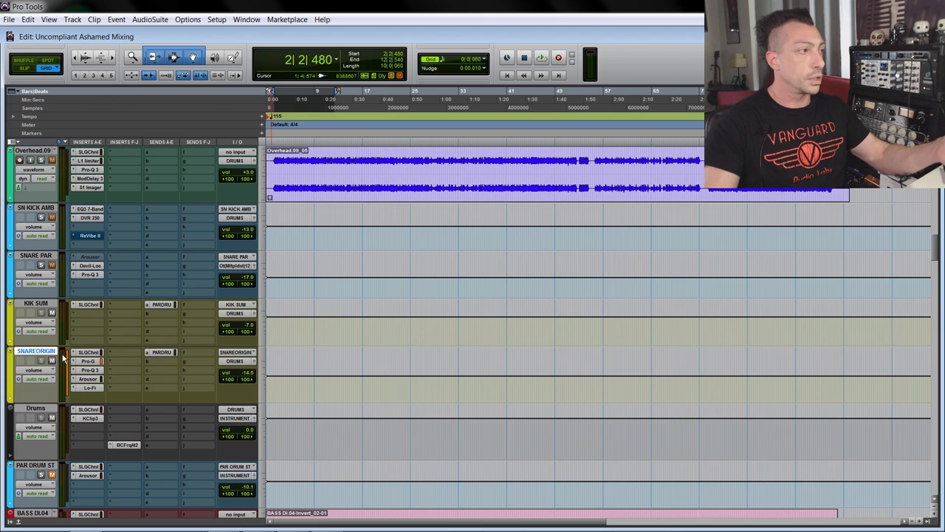
pyautogui.scroll(10, 116, 347)
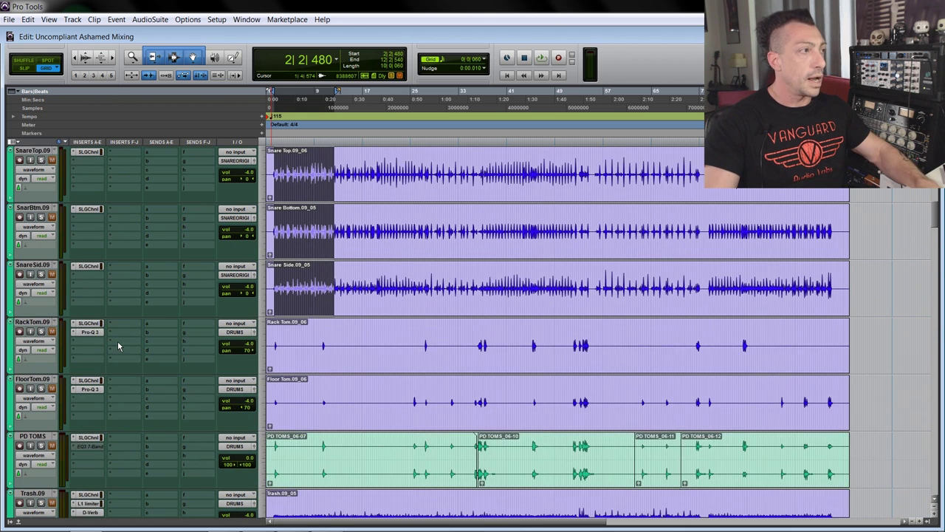
# Inspect the SSL G-Channel on Snare Top, Bottom, Side, then SNAREORIGIN, closing each window.
pyautogui.click(87, 210)
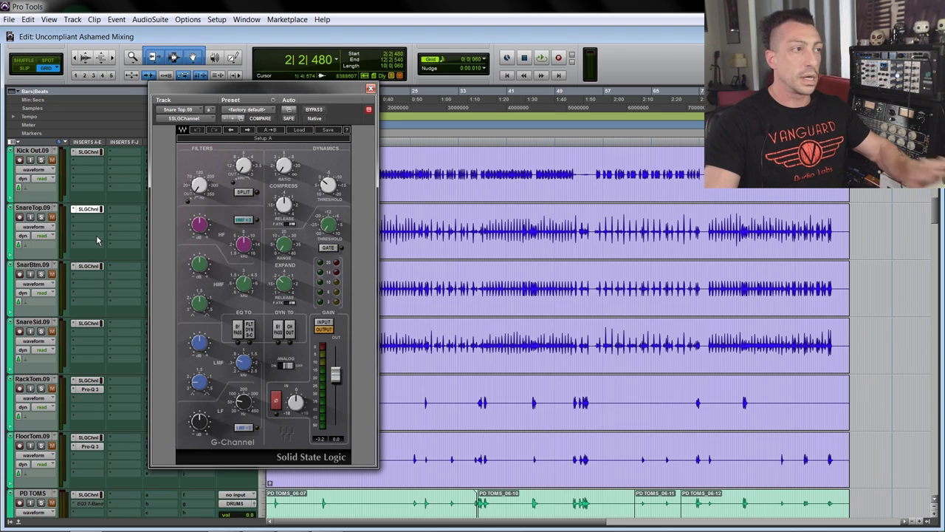
pyautogui.click(92, 266)
pyautogui.click(90, 323)
pyautogui.click(370, 88)
pyautogui.scroll(3, 386, 267)
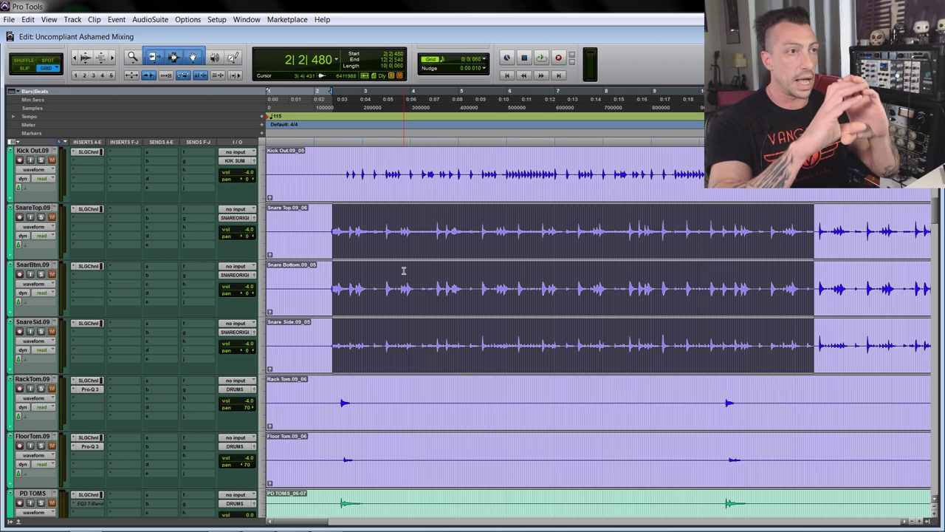
pyautogui.scroll(-10, 403, 271)
pyautogui.click(88, 352)
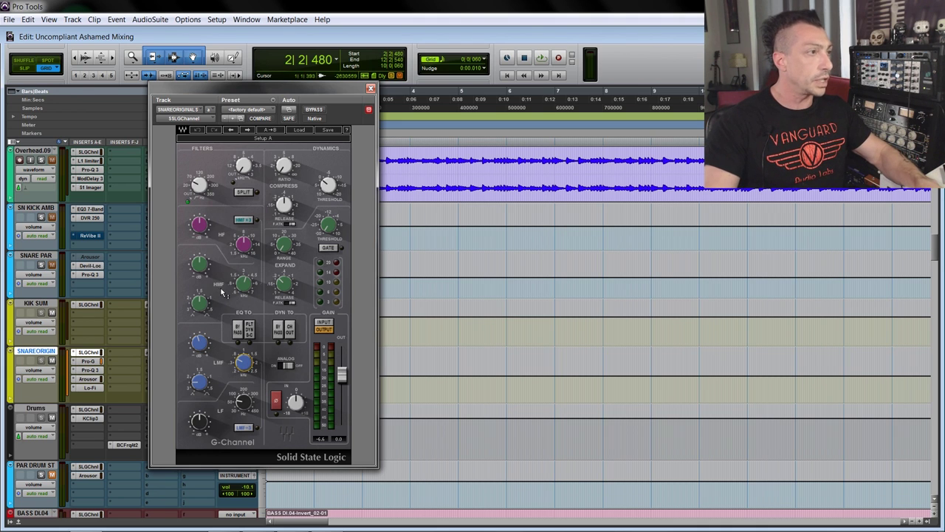
pyautogui.click(372, 90)
# Select the later section of the PD SNARE clip and briefly check its Pro-Q 3.
pyautogui.scroll(-10, 74, 369)
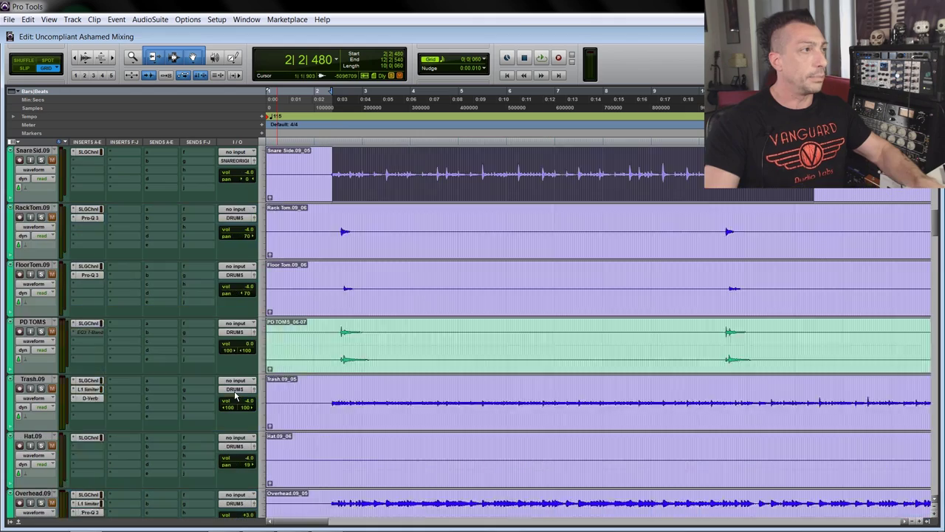
pyautogui.scroll(2, 235, 356)
pyautogui.hotkey('ctrl', '[')
pyautogui.hotkey('ctrl', ']')
pyautogui.hotkey('ctrl', ']')
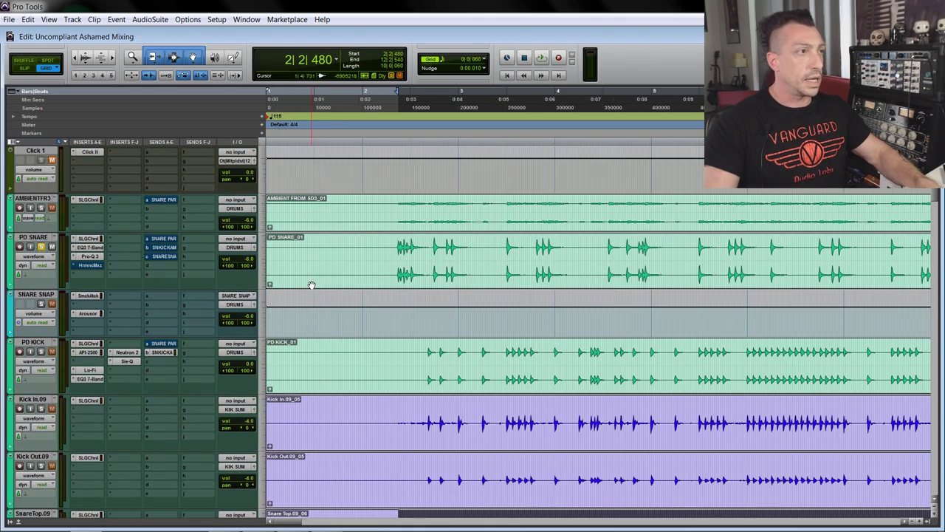
pyautogui.hotkey('ctrl', '[')
pyautogui.hotkey('ctrl', '[')
pyautogui.moveTo(381, 251); pyautogui.dragTo(590, 259)
pyautogui.hotkey('ctrl', ']')
pyautogui.click(90, 255)
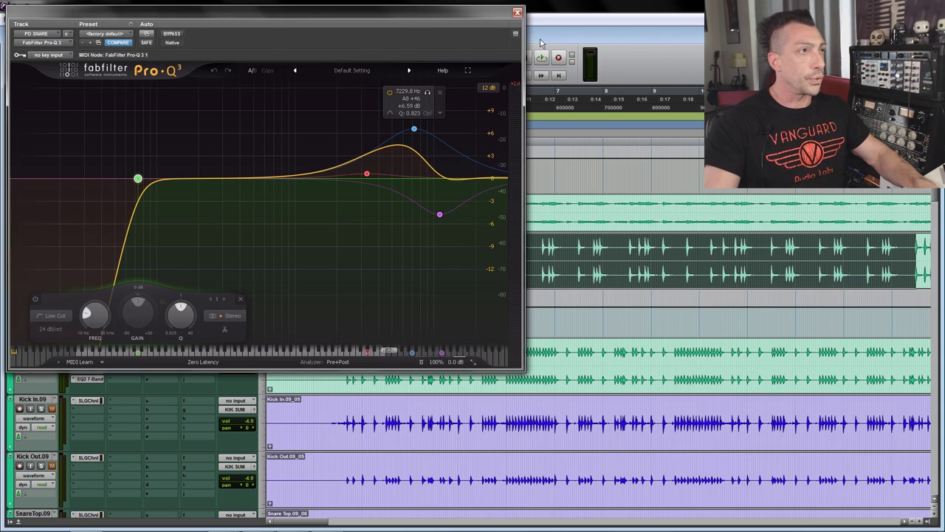
pyautogui.click(518, 12)
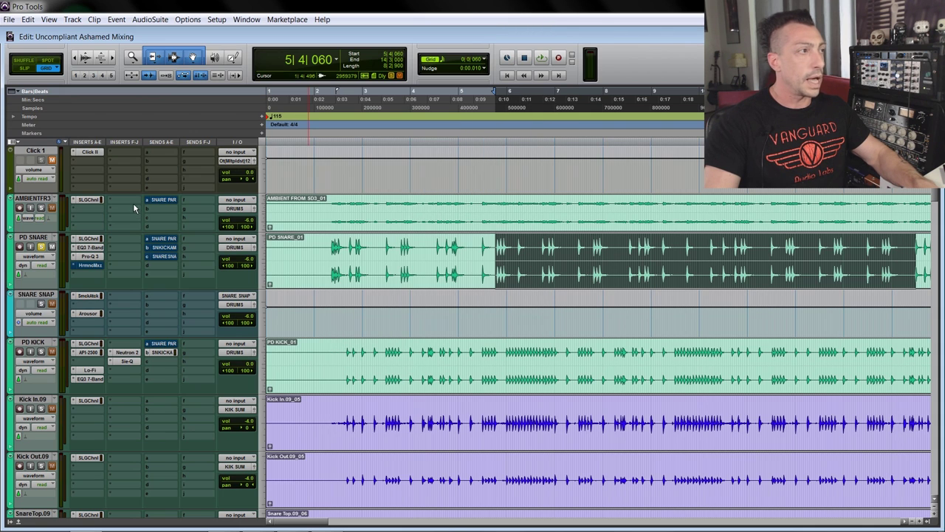
# Audition the Harmonic Maximizer bypassed and active during playback, leave it on, and close it.
pyautogui.click(89, 266)
pyautogui.moveTo(313, 27); pyautogui.dragTo(529, 183)
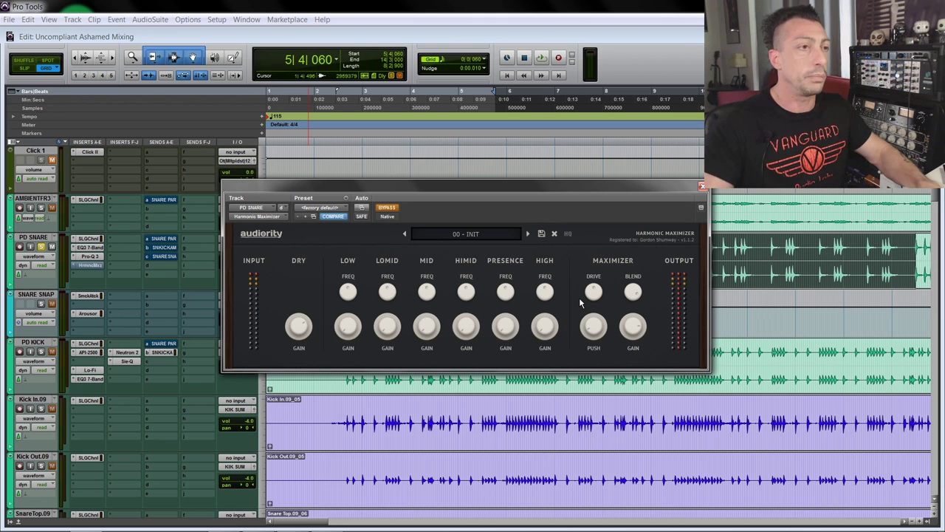
pyautogui.moveTo(594, 295)
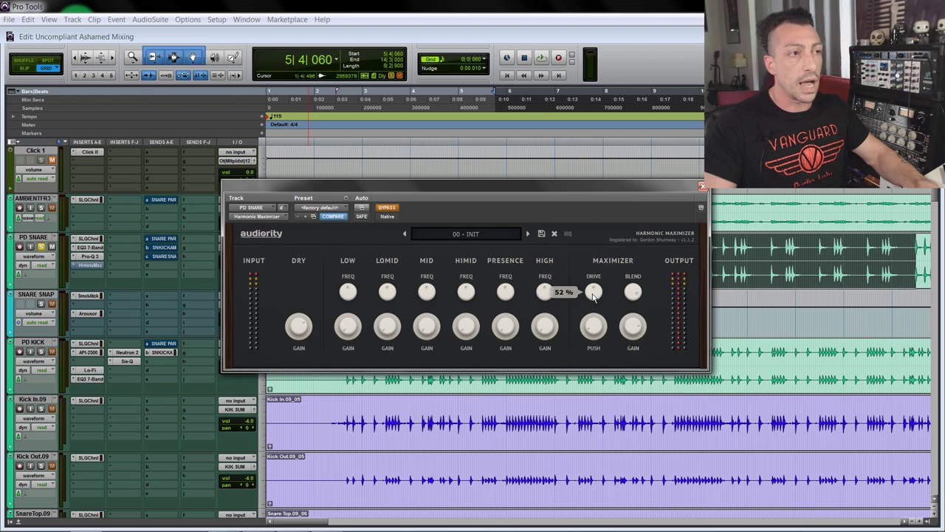
pyautogui.moveTo(595, 323)
pyautogui.press('space')
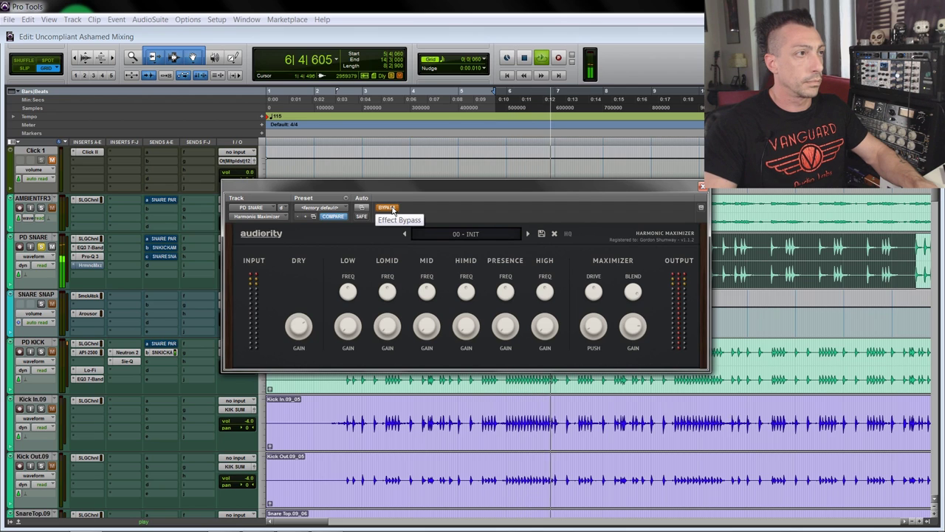
pyautogui.click(392, 211)
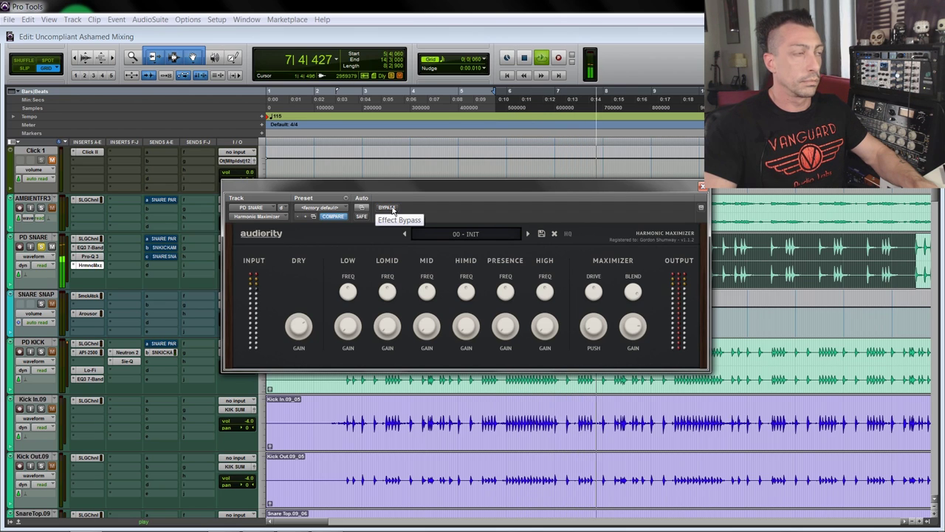
pyautogui.click(392, 210)
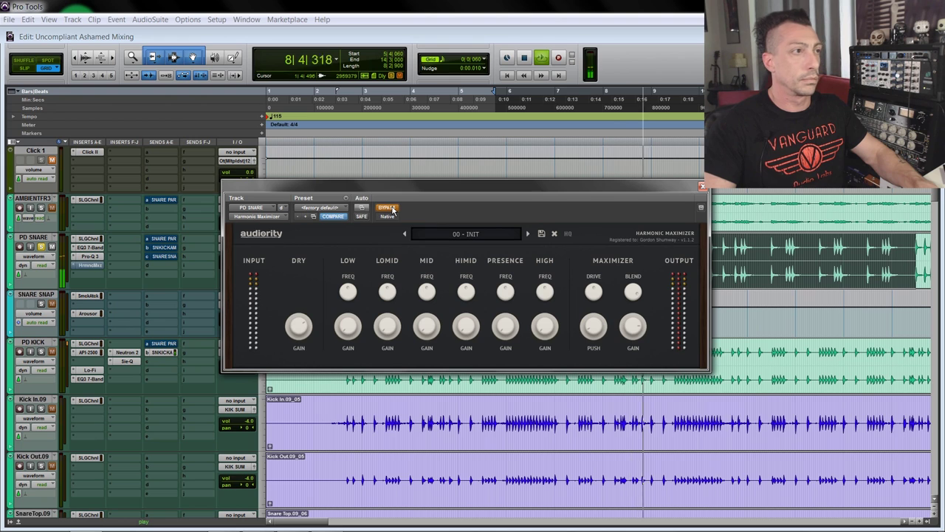
pyautogui.click(392, 210)
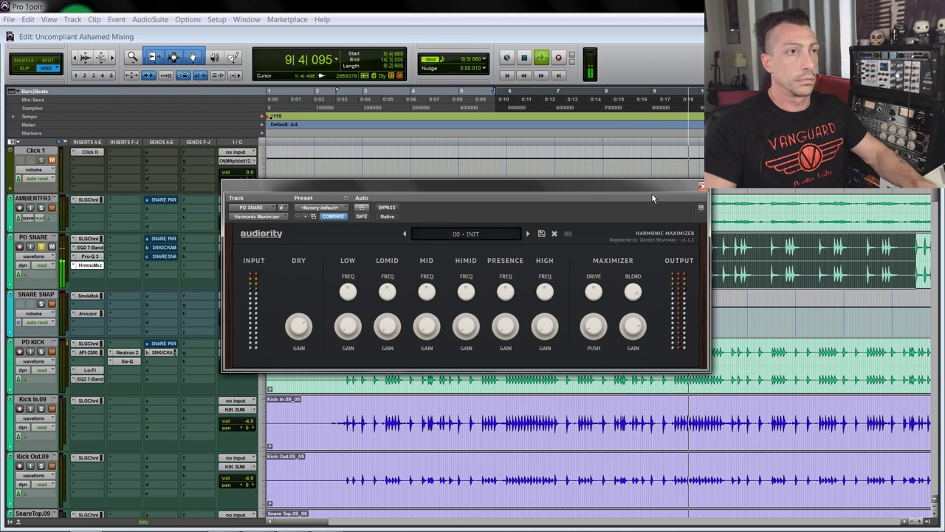
pyautogui.press('space')
pyautogui.click(702, 186)
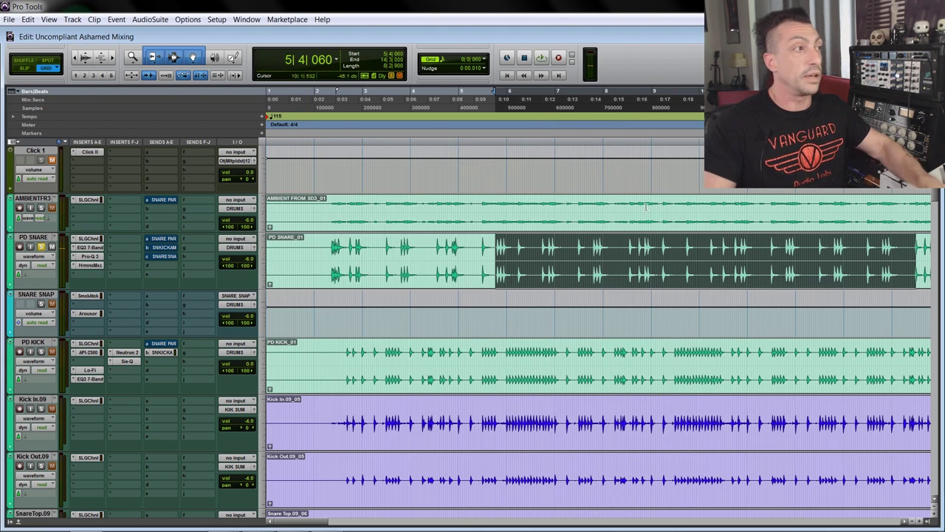
# Inspect the PD SNARE send to SNARE PAR in its send window, then close it.
pyautogui.click(164, 240)
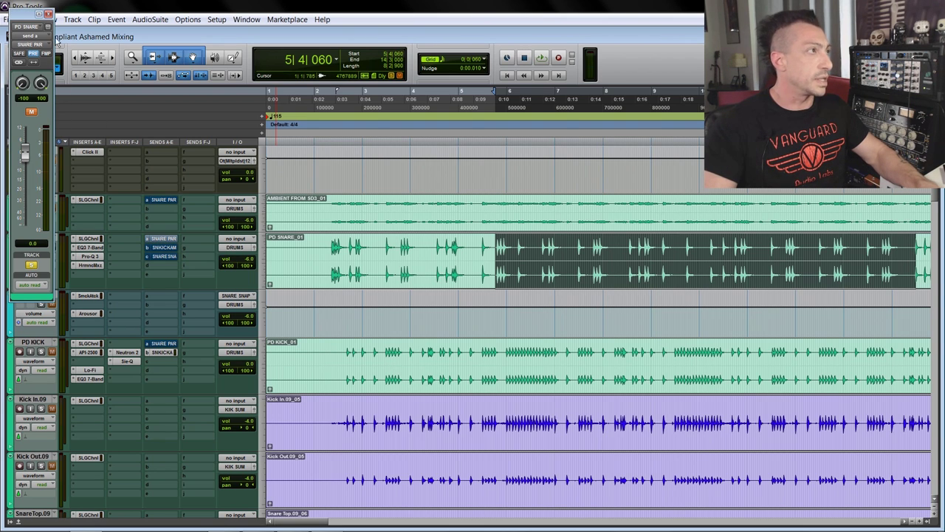
pyautogui.moveTo(37, 18); pyautogui.dragTo(288, 45)
pyautogui.click(311, 42)
pyautogui.scroll(-10, 194, 249)
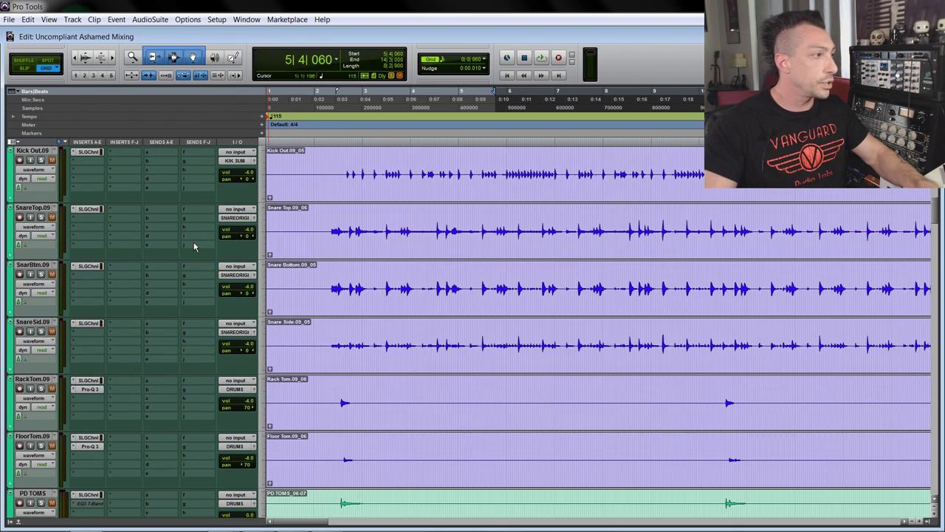
pyautogui.scroll(-3, 189, 287)
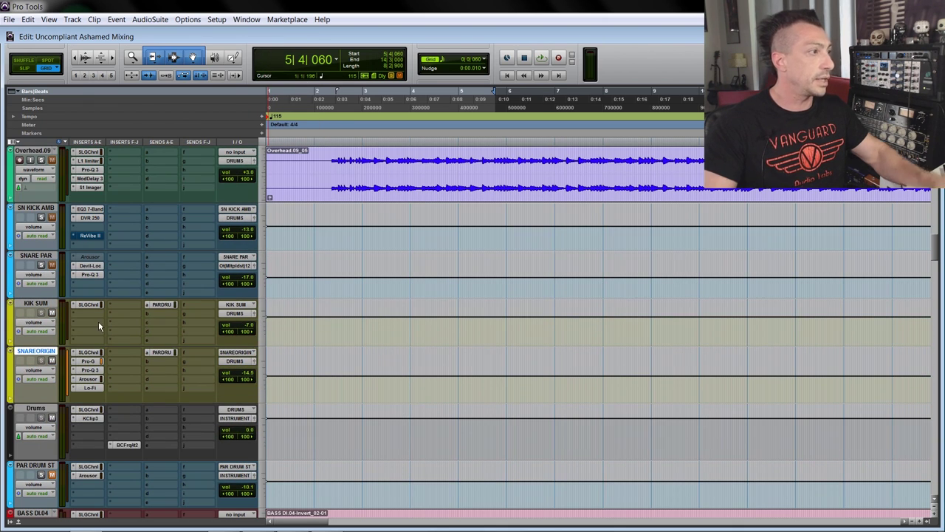
# Route the SNARE PAR track's output to the DRUMS bus.
pyautogui.click(43, 256)
pyautogui.scroll(4, 37, 277)
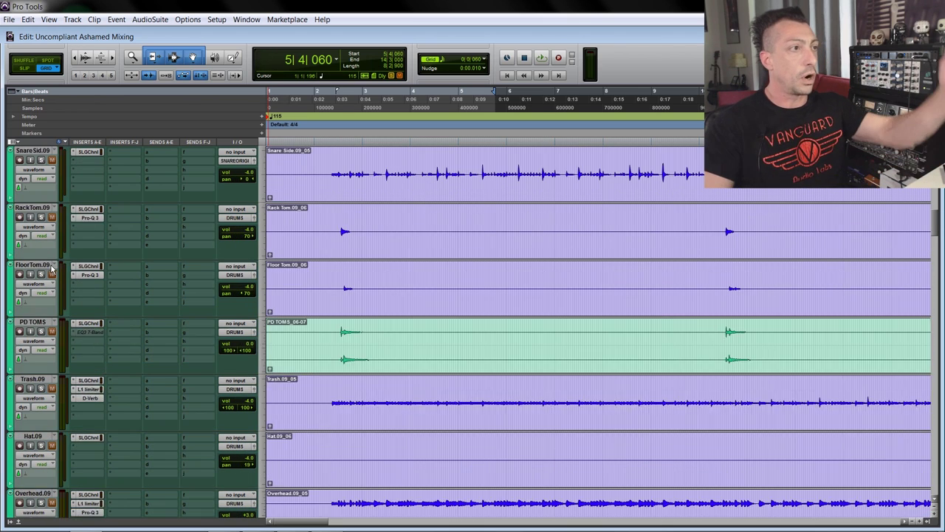
pyautogui.scroll(-3, 30, 300)
pyautogui.scroll(-2, 29, 300)
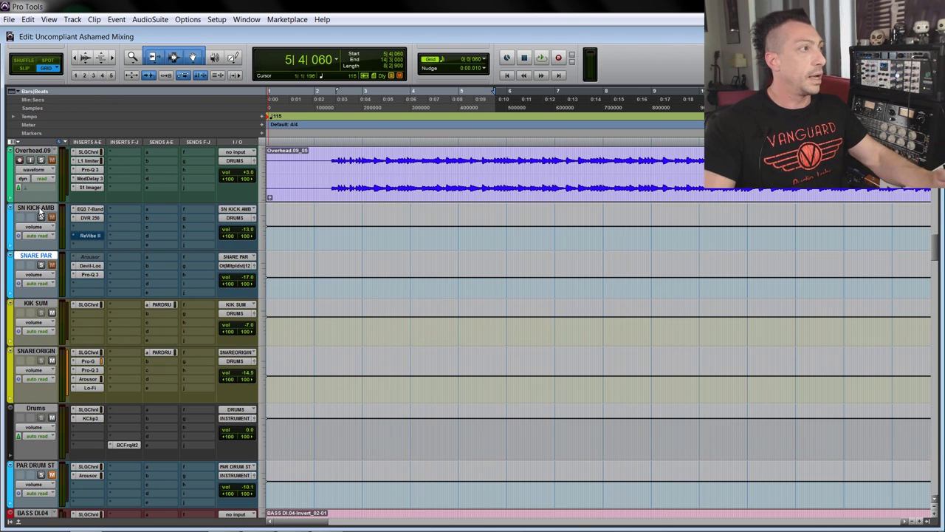
pyautogui.click(37, 208)
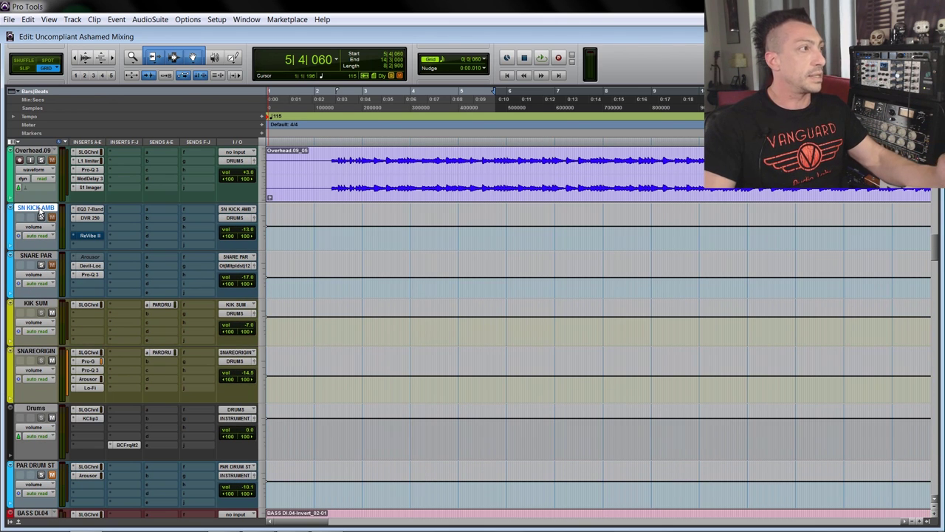
pyautogui.click(36, 256)
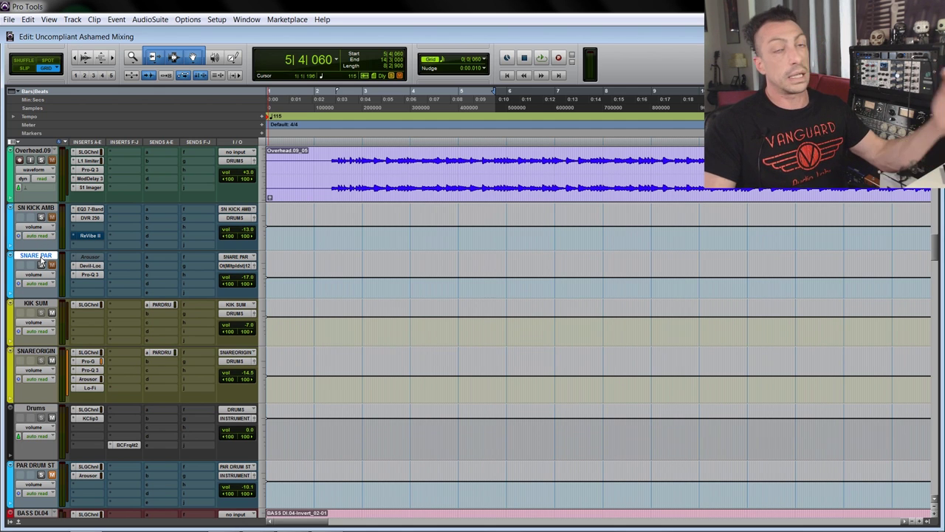
pyautogui.click(238, 266)
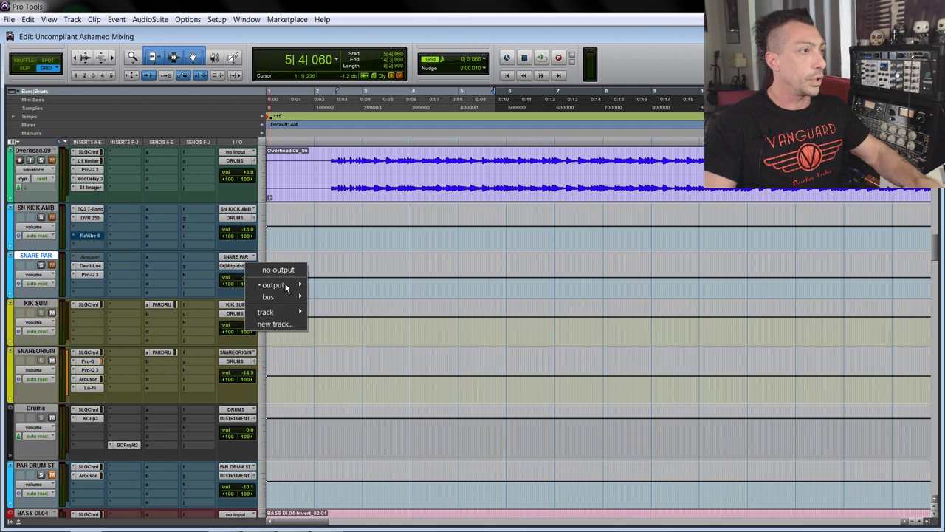
pyautogui.moveTo(270, 296)
pyautogui.click(360, 9)
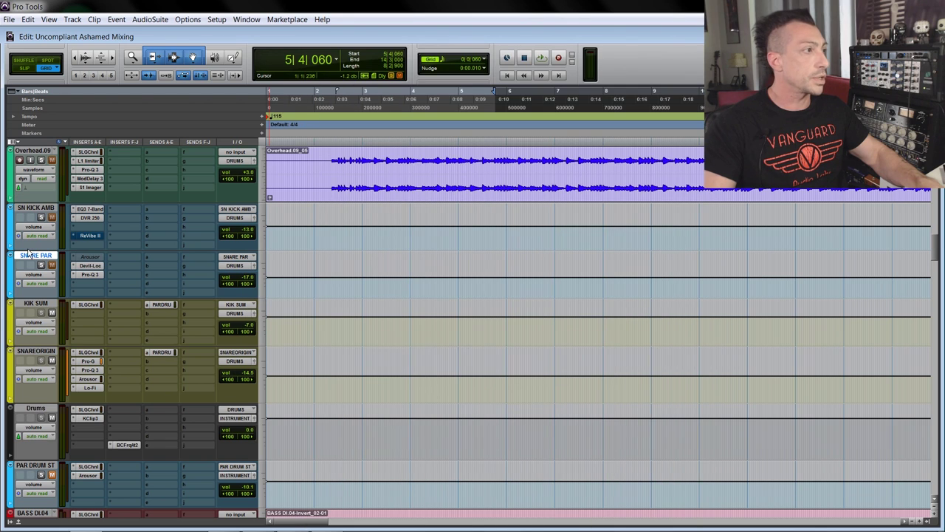
pyautogui.click(36, 303)
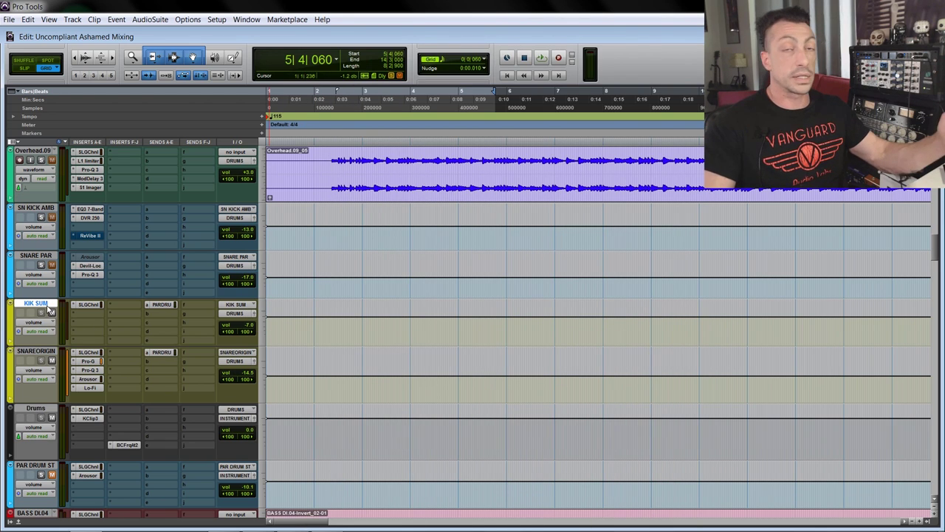
# Scroll down the track list and select the SNAREORIGIN track.
pyautogui.scroll(10, 49, 310)
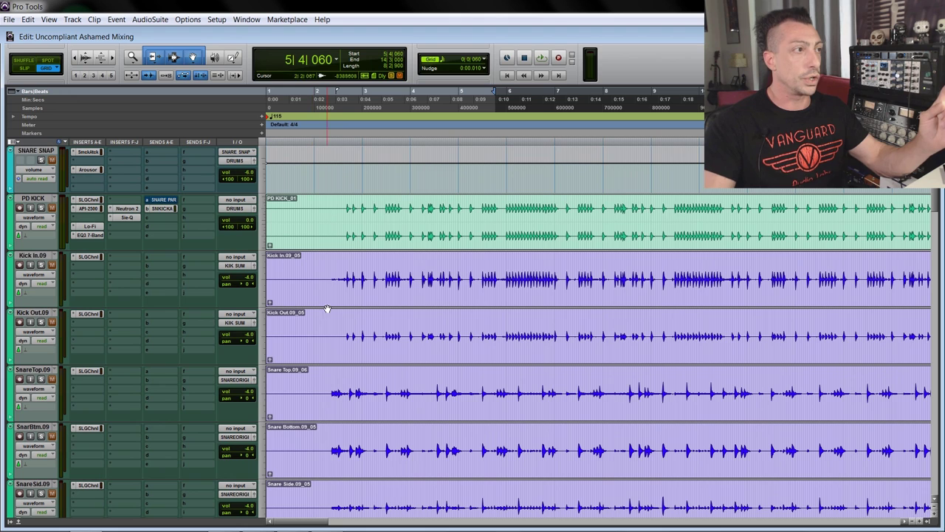
pyautogui.scroll(-10, 353, 295)
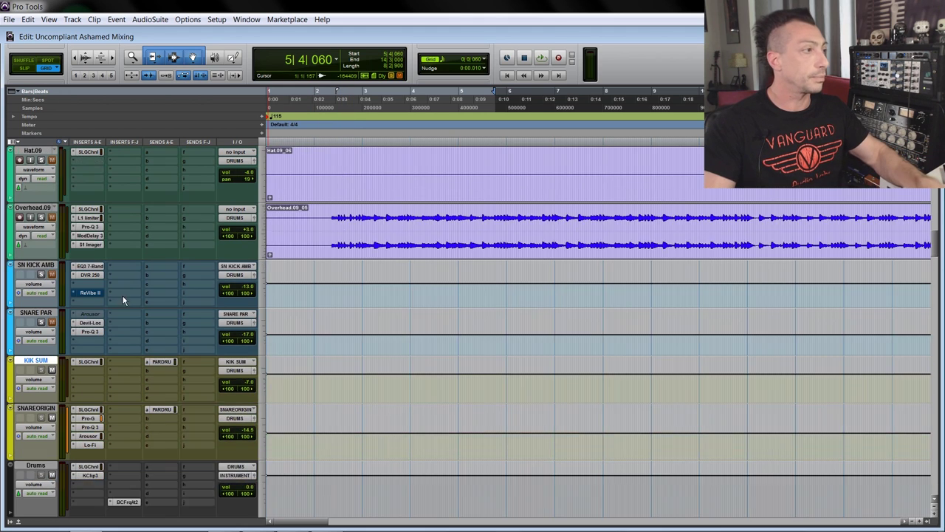
pyautogui.scroll(-3, 113, 295)
pyautogui.click(43, 294)
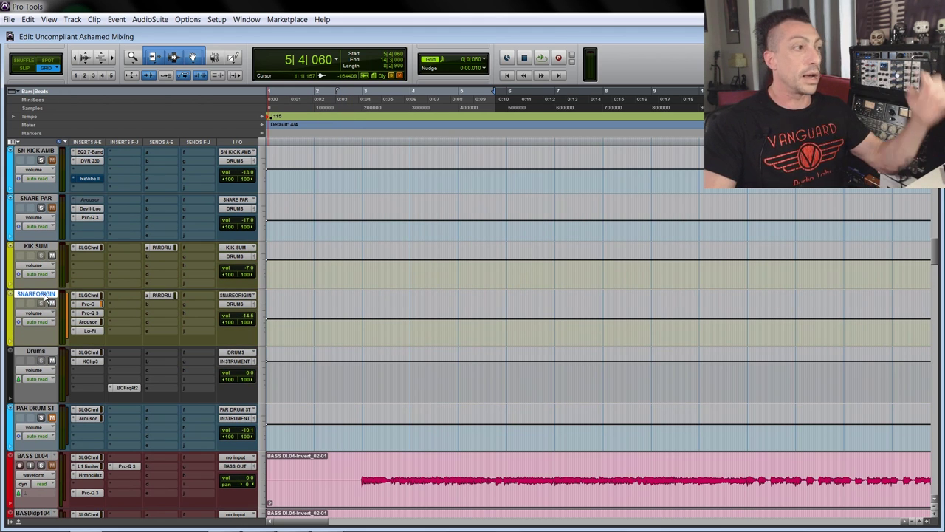
# Check the PD SNARE send feeding SNARE SNAP, then select the SNARE SNAP track.
pyautogui.scroll(10, 138, 319)
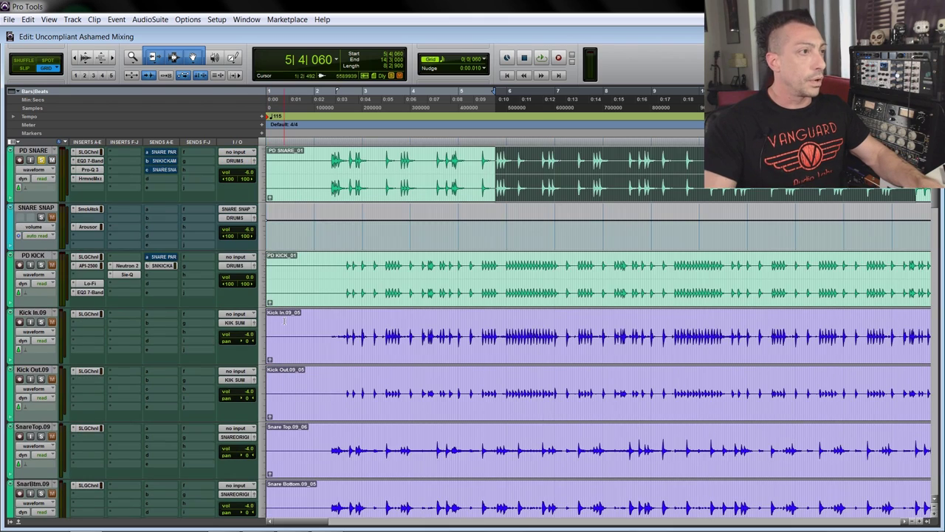
pyautogui.scroll(1, 287, 322)
pyautogui.scroll(1, 345, 306)
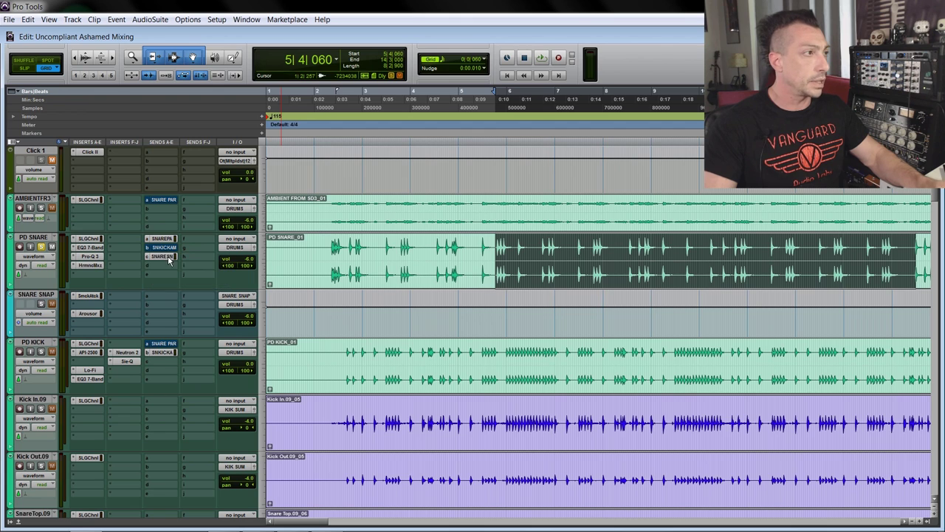
pyautogui.click(167, 257)
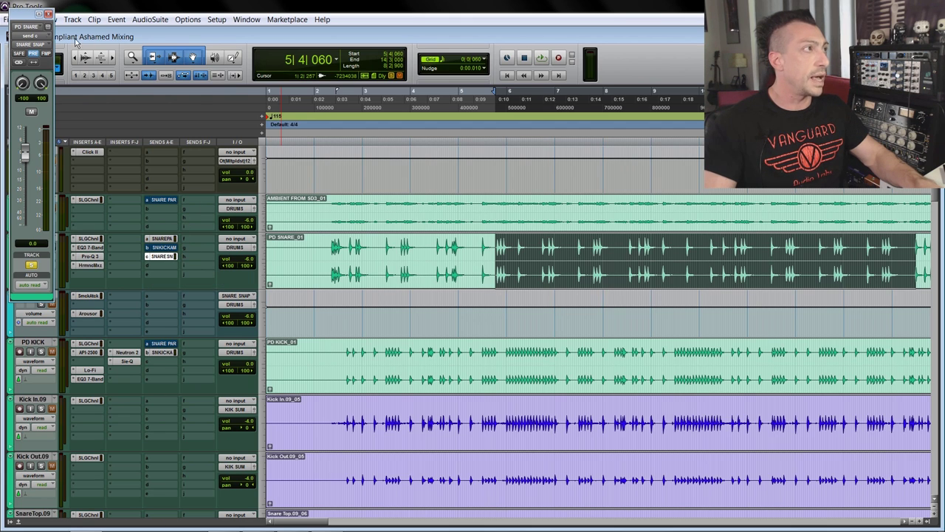
pyautogui.moveTo(26, 15); pyautogui.dragTo(235, 48)
pyautogui.click(257, 47)
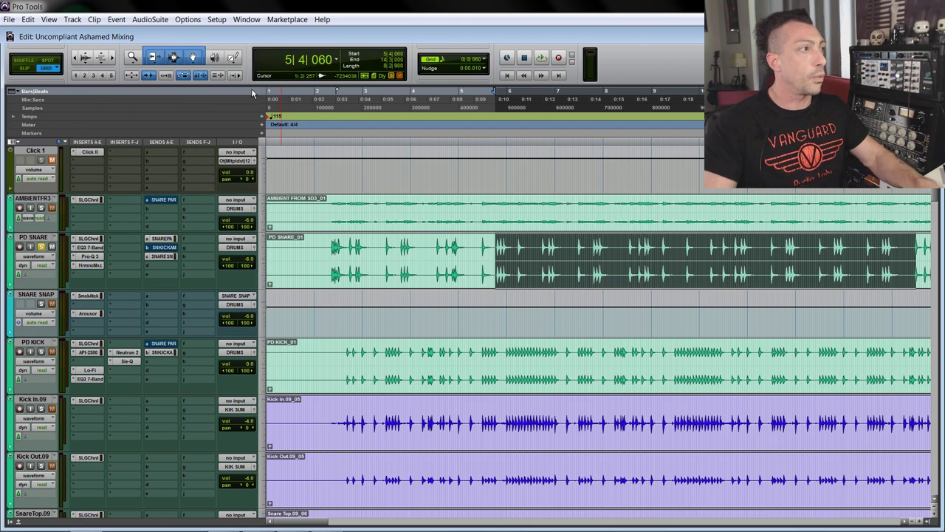
pyautogui.hotkey('ctrl', '[')
pyautogui.hotkey('ctrl', '[')
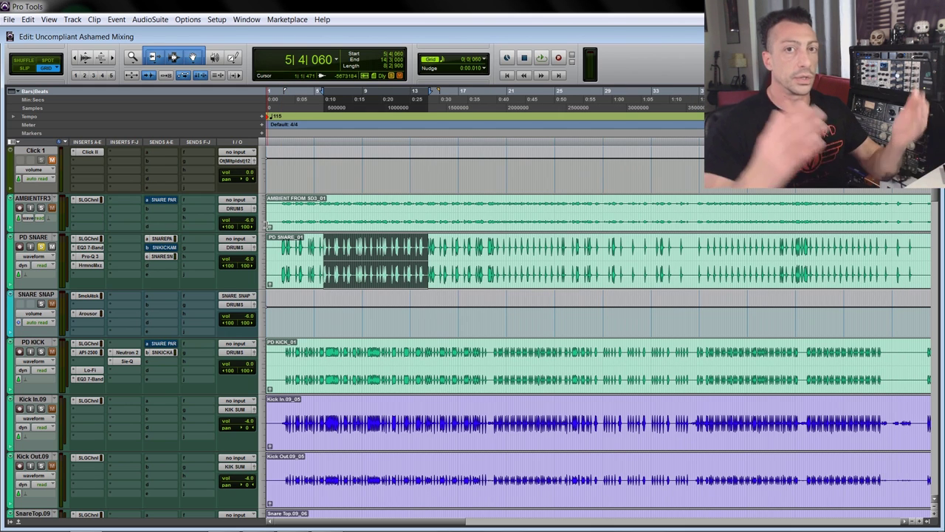
pyautogui.hotkey('ctrl', ']')
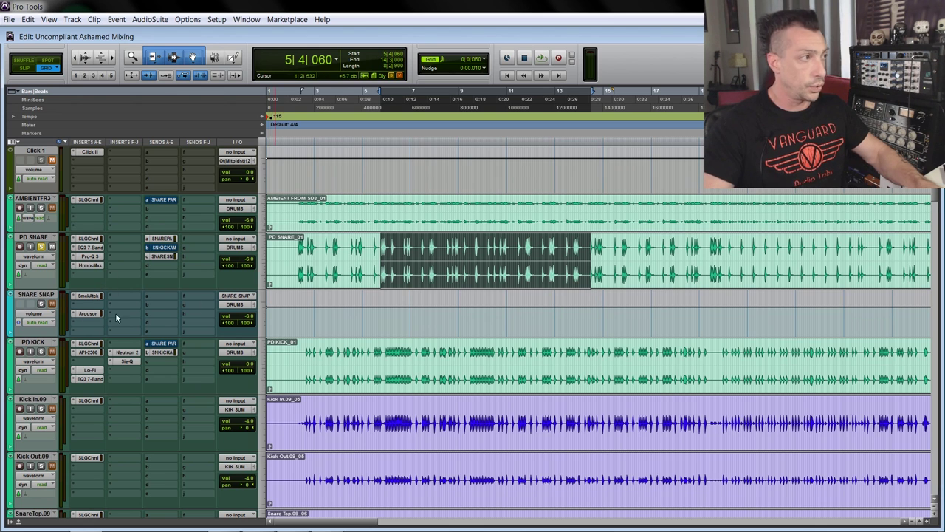
pyautogui.click(41, 293)
# Bypass SNARE SNAP's Arousor, compare Smack Attack in and out during playback, then view Arousor.
pyautogui.click(88, 296)
pyautogui.moveTo(204, 8); pyautogui.dragTo(435, 49)
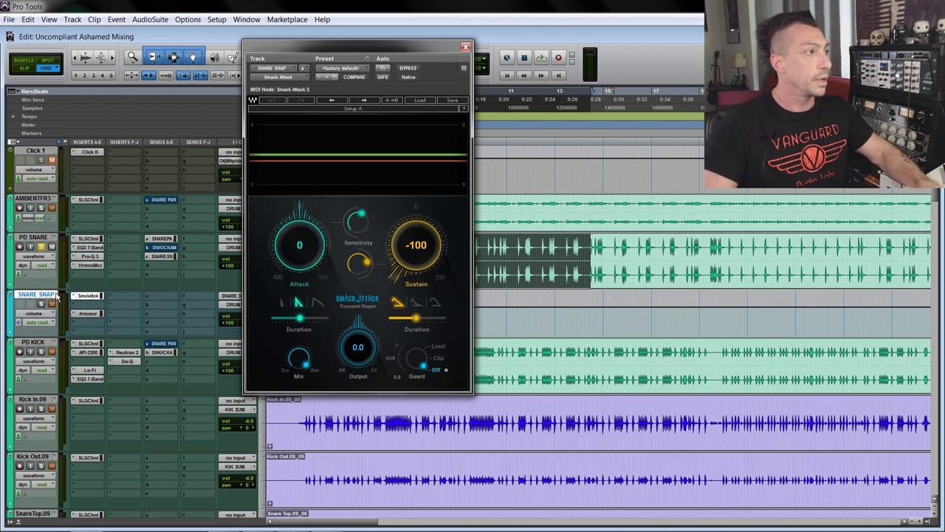
pyautogui.keyDown('ctrl'); pyautogui.click(88, 317); pyautogui.keyUp('ctrl')
pyautogui.press('space')
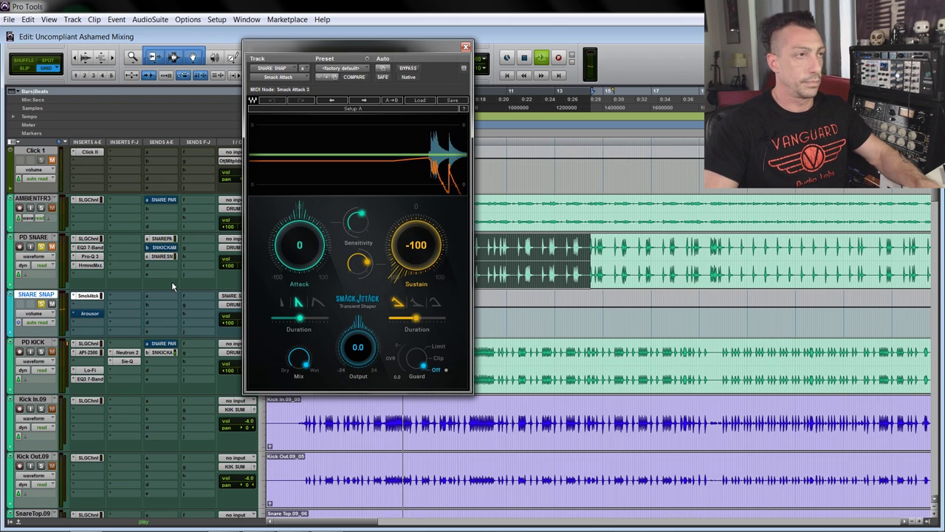
pyautogui.click(414, 69)
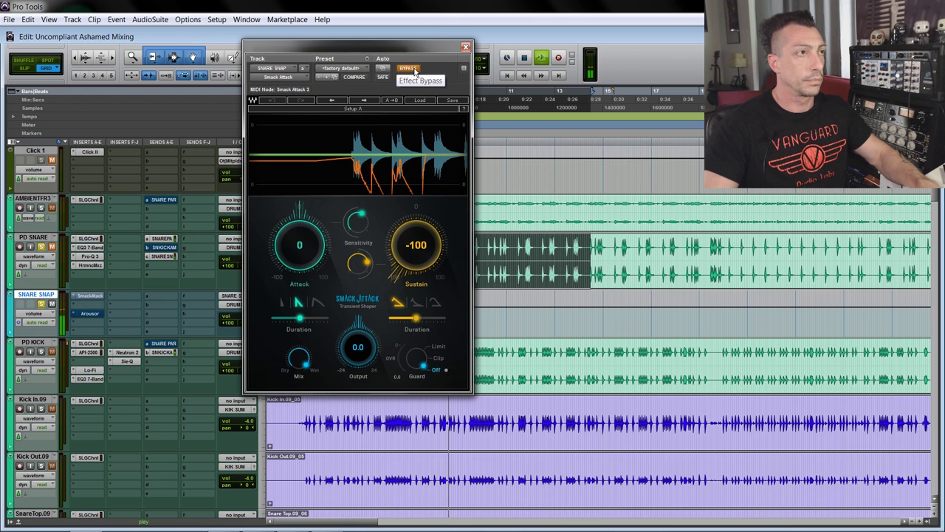
pyautogui.click(415, 70)
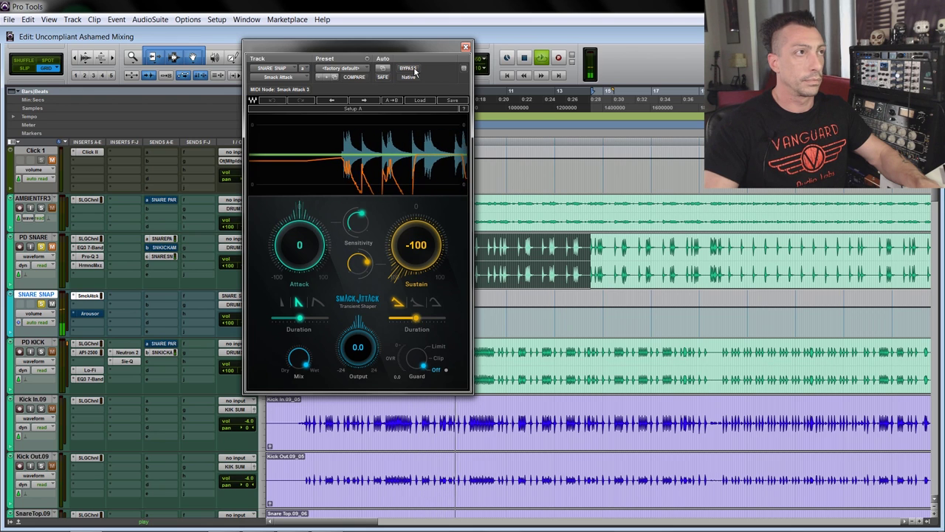
pyautogui.click(92, 314)
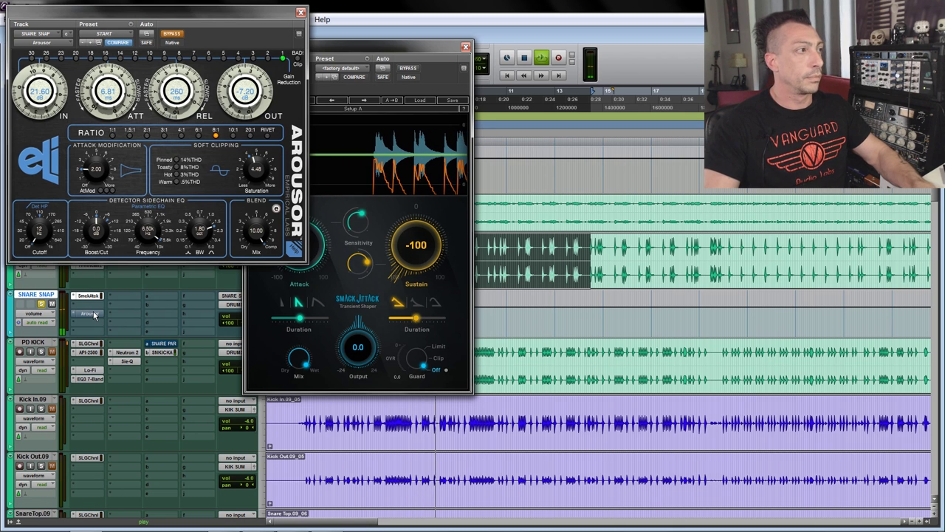
# Close Smack Attack, re-enable SNARE SNAP's Arousor, and audition its compression in a playback pass.
pyautogui.click(465, 47)
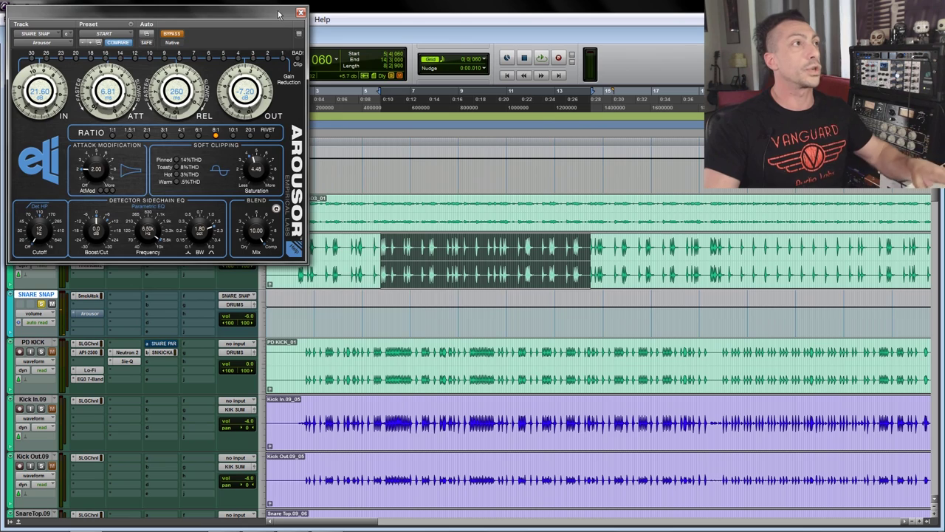
pyautogui.moveTo(278, 15); pyautogui.dragTo(573, 124)
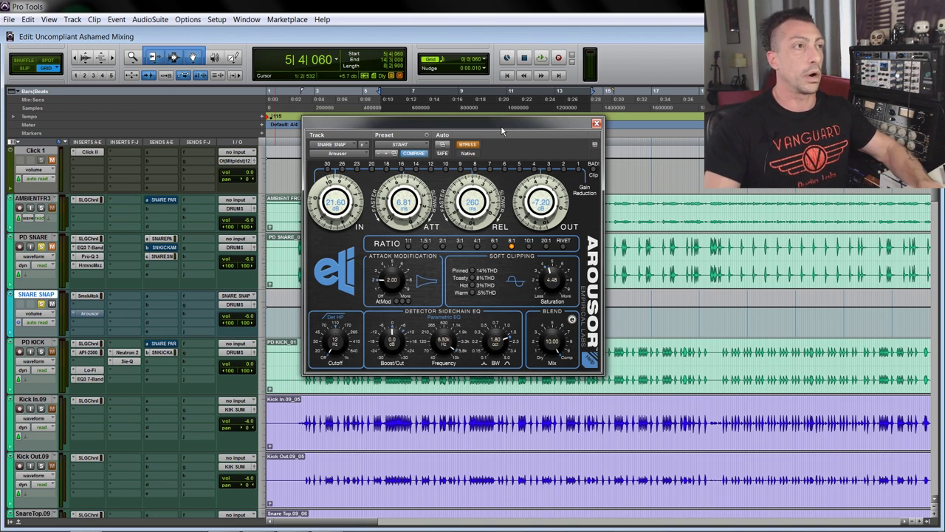
pyautogui.moveTo(495, 128); pyautogui.dragTo(476, 123)
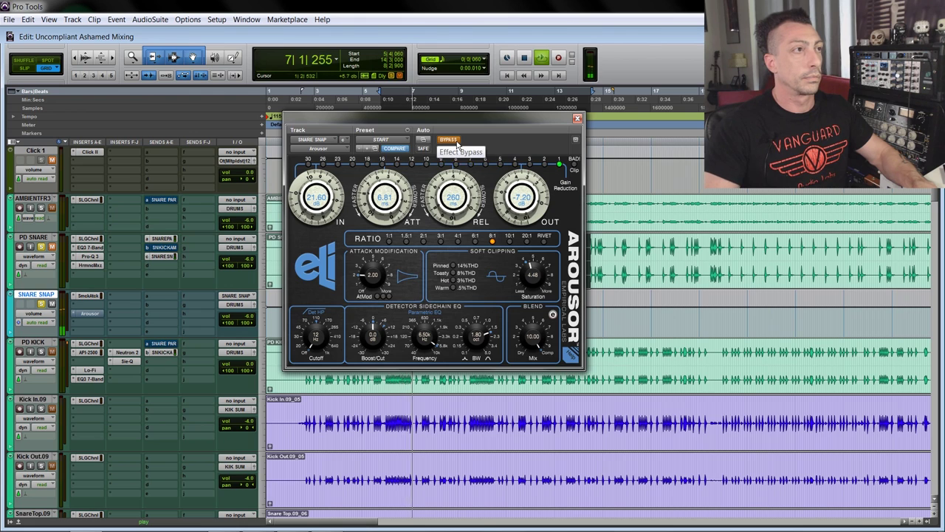
pyautogui.click(456, 141)
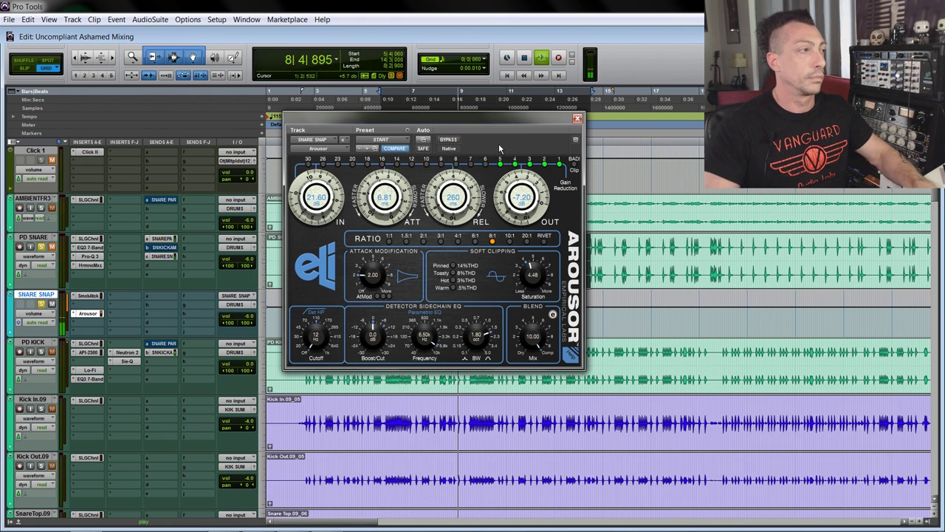
pyautogui.press('space')
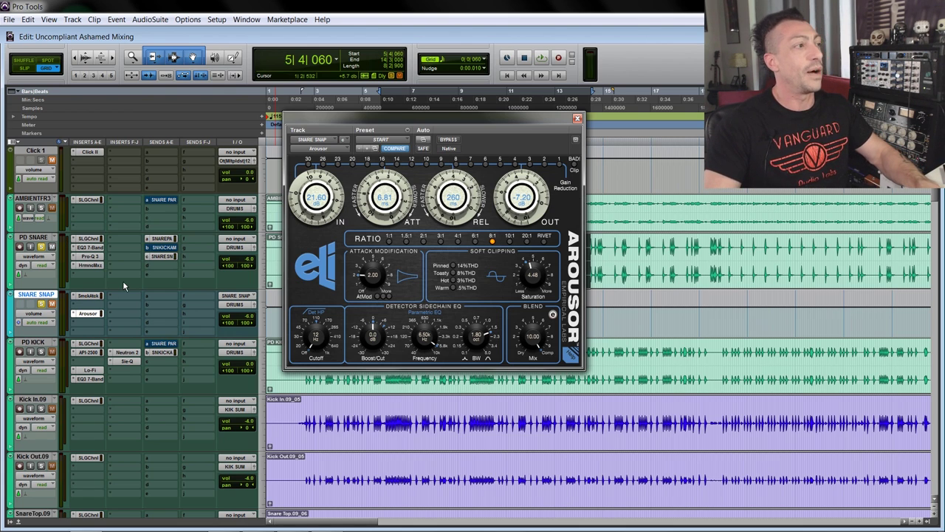
pyautogui.press('space')
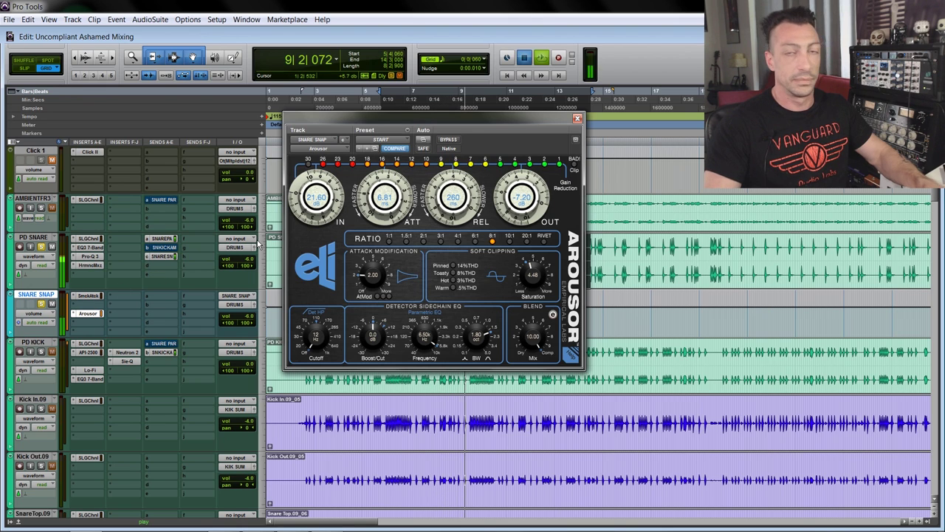
pyautogui.press('space')
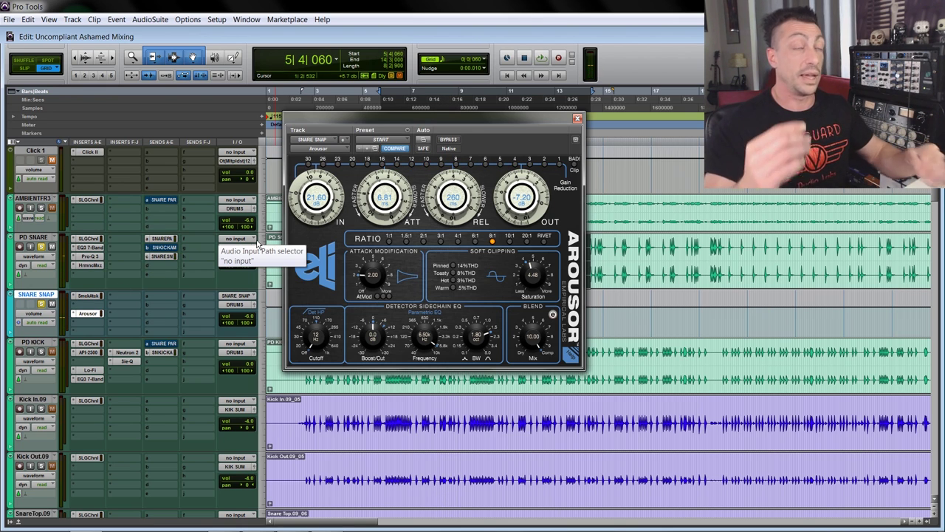
# Close Arousor, select a short PD KICK passage, and play it through the SSL Channel.
pyautogui.click(578, 118)
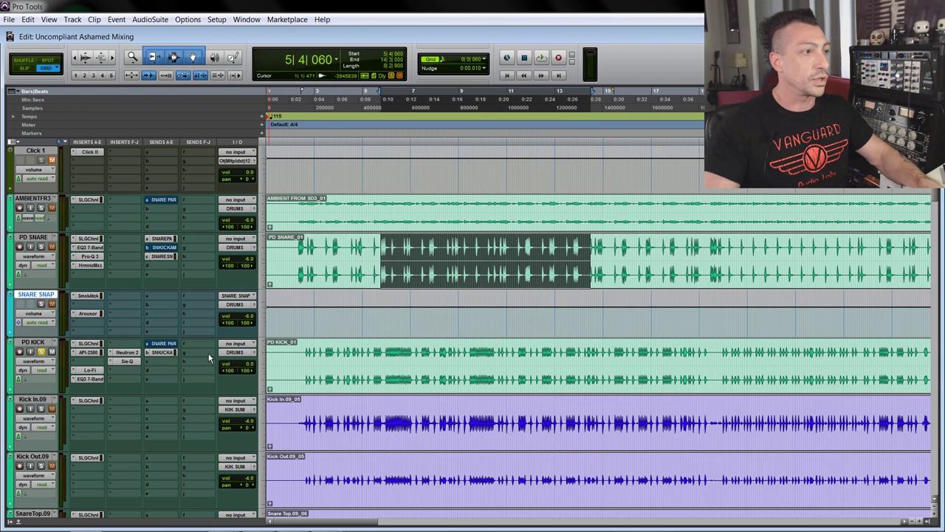
pyautogui.click(380, 350)
pyautogui.hotkey('ctrl', ']')
pyautogui.hotkey('ctrl', ']')
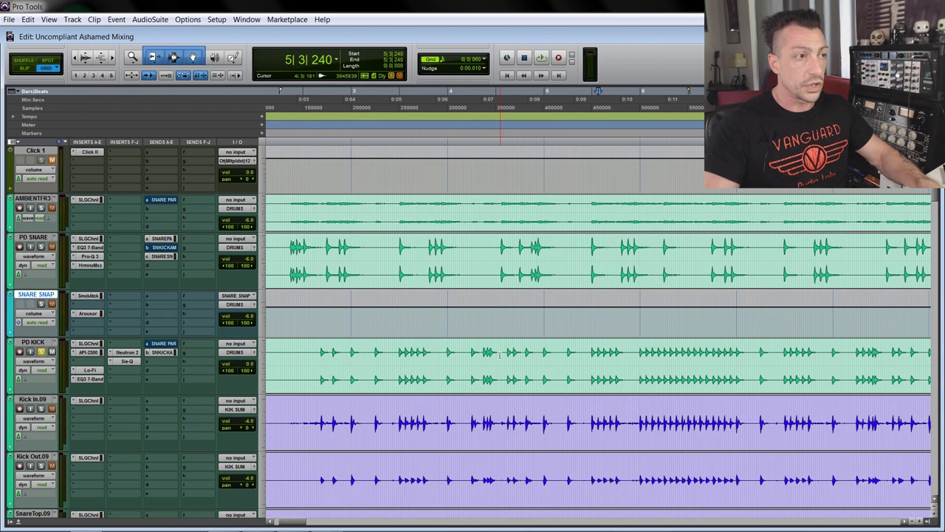
pyautogui.moveTo(484, 352); pyautogui.dragTo(733, 353)
pyautogui.hotkey('ctrl', '[')
pyautogui.hotkey('ctrl', '[')
pyautogui.click(89, 344)
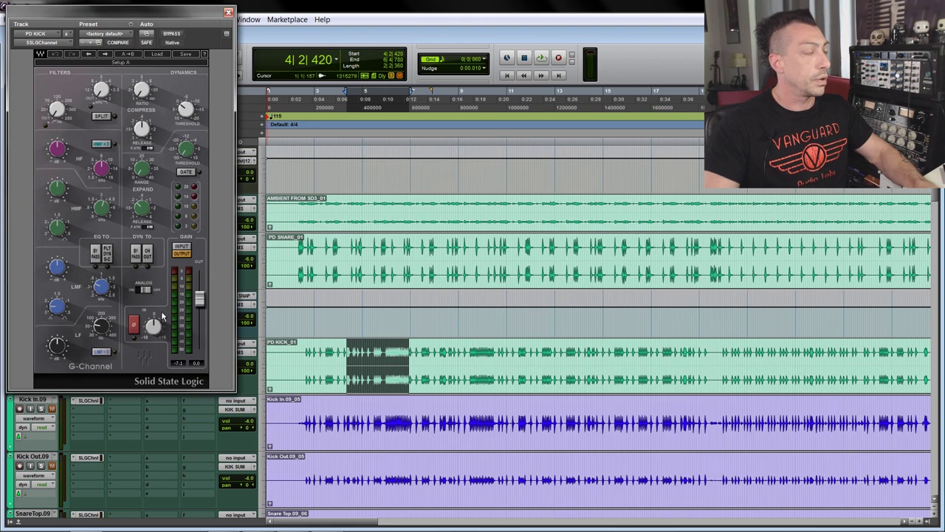
pyautogui.moveTo(201, 16); pyautogui.dragTo(395, 16)
pyautogui.press('space')
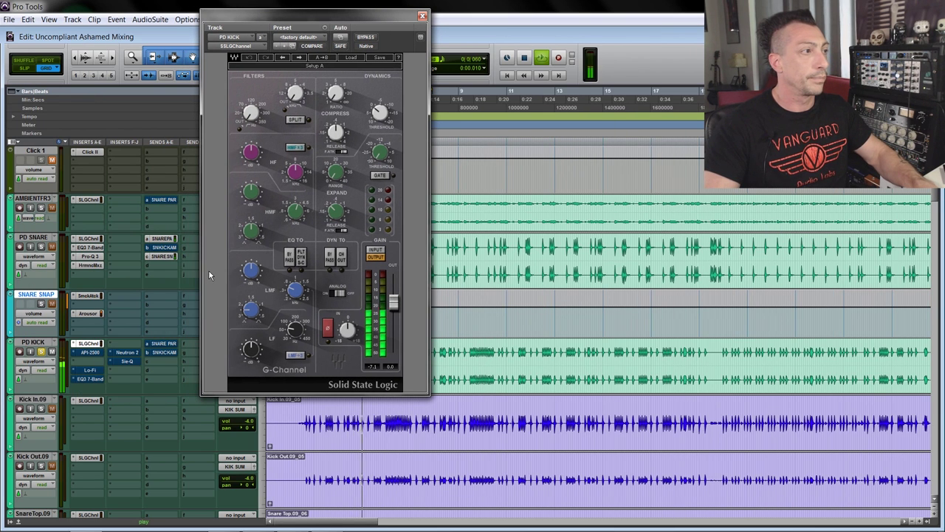
# Compare PD KICK's API-2500 bypassed and active, then close the API-2500 and SSL windows.
pyautogui.click(89, 352)
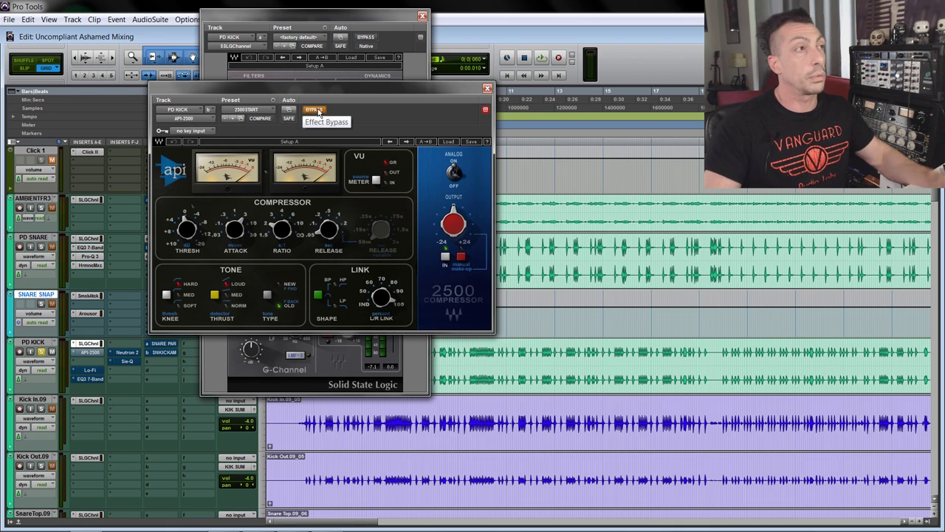
pyautogui.press('space')
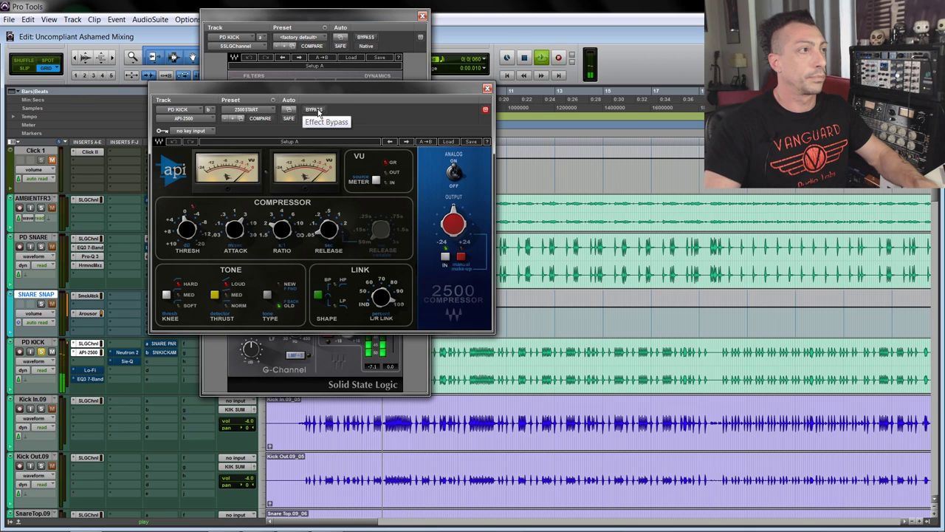
pyautogui.click(315, 110)
pyautogui.click(315, 110)
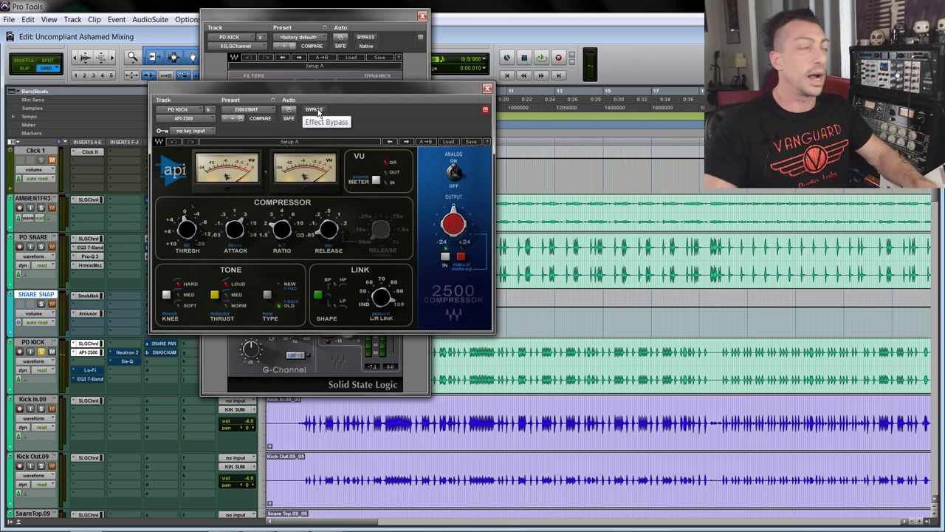
pyautogui.click(487, 89)
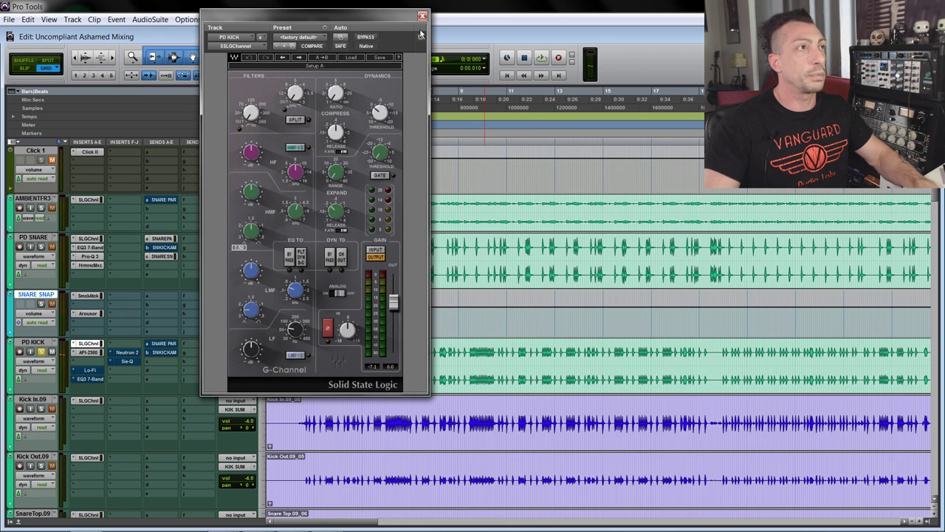
pyautogui.click(423, 16)
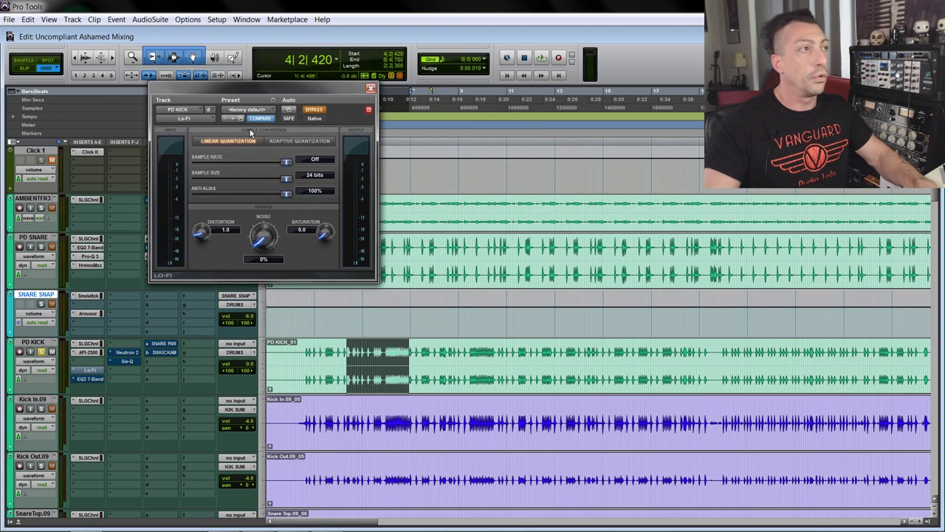
# Re-enable PD KICK's Lo-Fi plugin and compare it bypassed versus active during playback.
pyautogui.moveTo(332, 95); pyautogui.dragTo(392, 106)
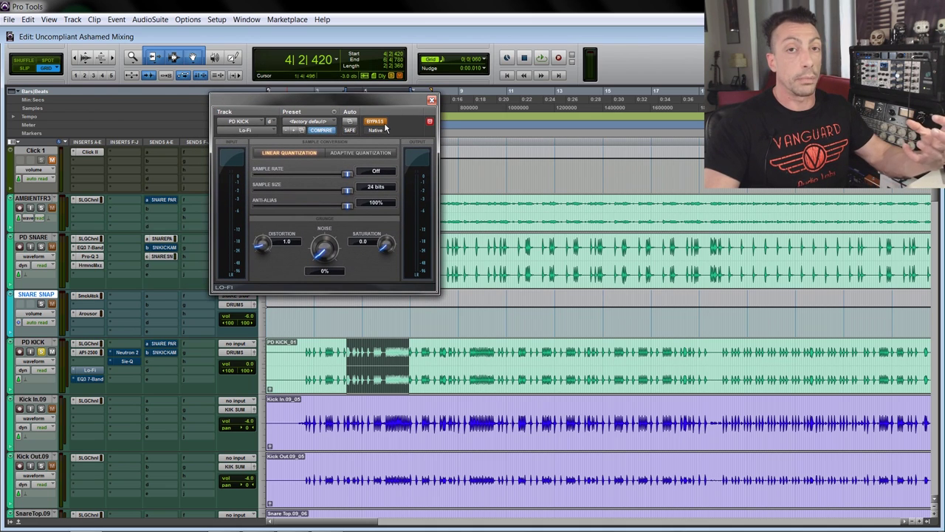
pyautogui.click(375, 122)
pyautogui.press('space')
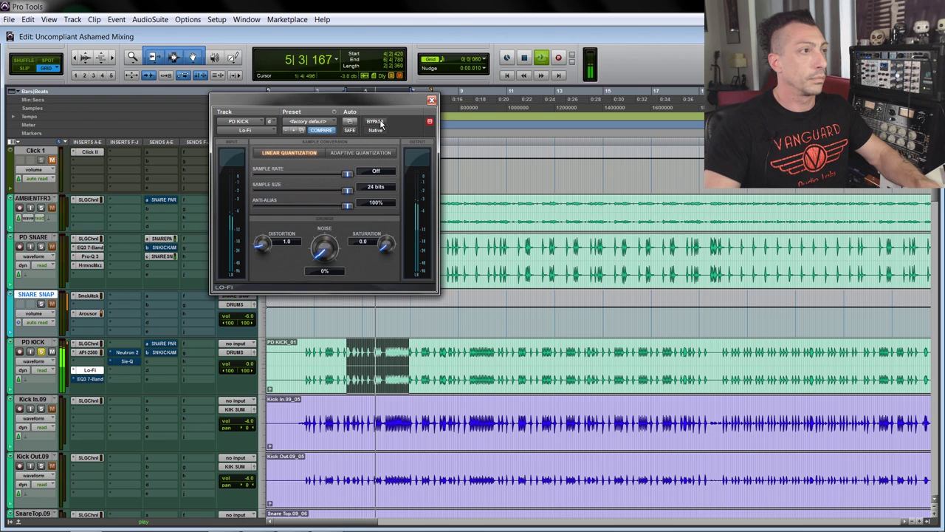
pyautogui.click(380, 123)
pyautogui.click(380, 124)
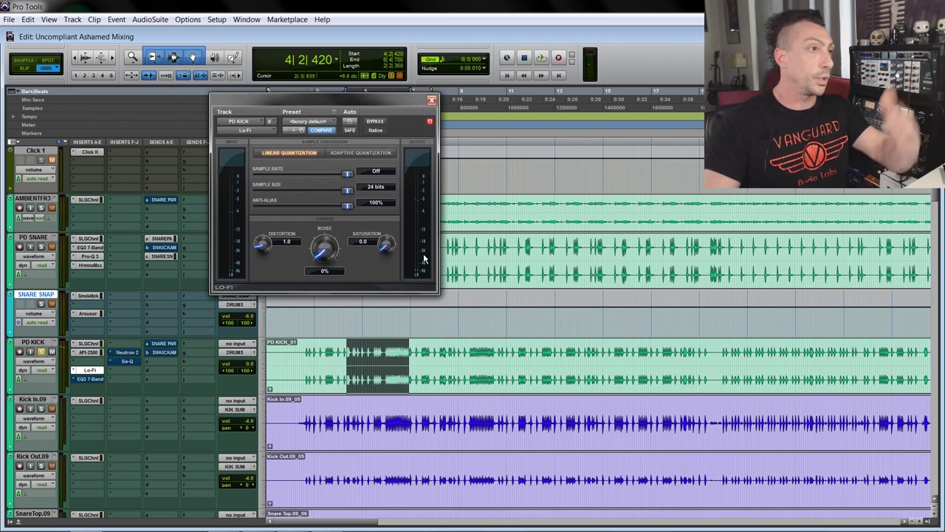
# Open PD KICK's EQ3 7-Band, activate it, and A/B its bypass across two playbacks.
pyautogui.click(95, 378)
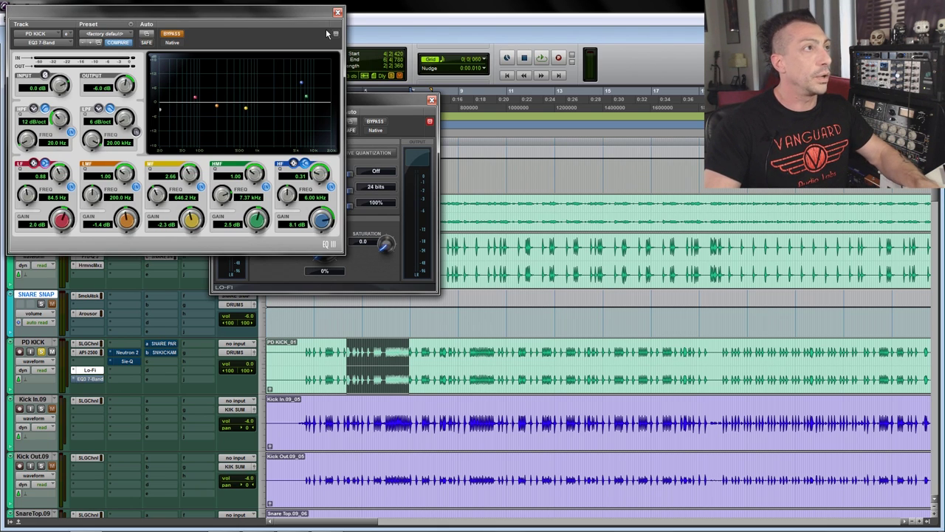
pyautogui.moveTo(289, 9); pyautogui.dragTo(456, 53)
pyautogui.click(339, 79)
pyautogui.press('space')
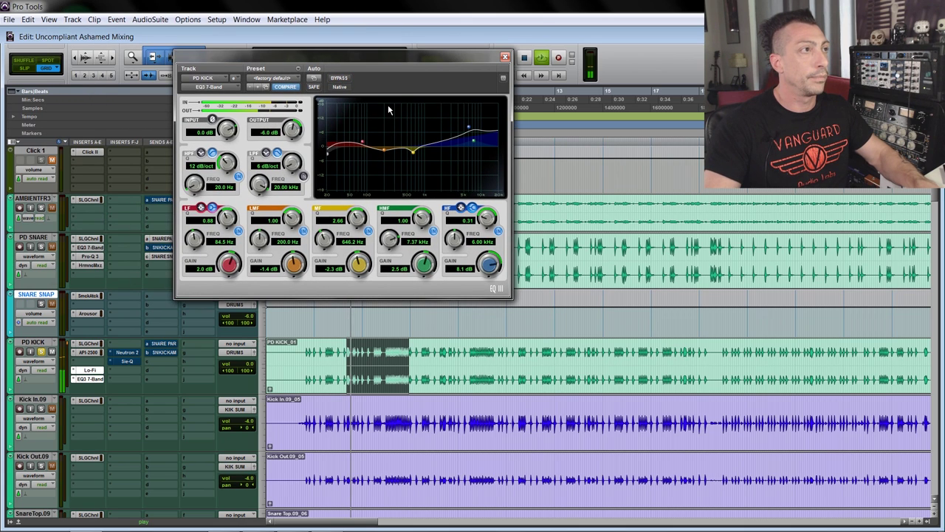
pyautogui.click(338, 78)
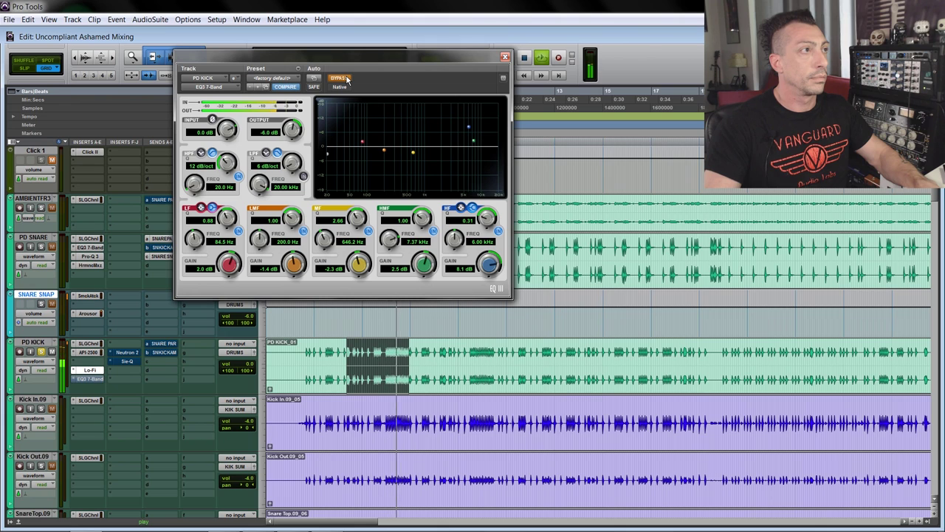
pyautogui.click(338, 78)
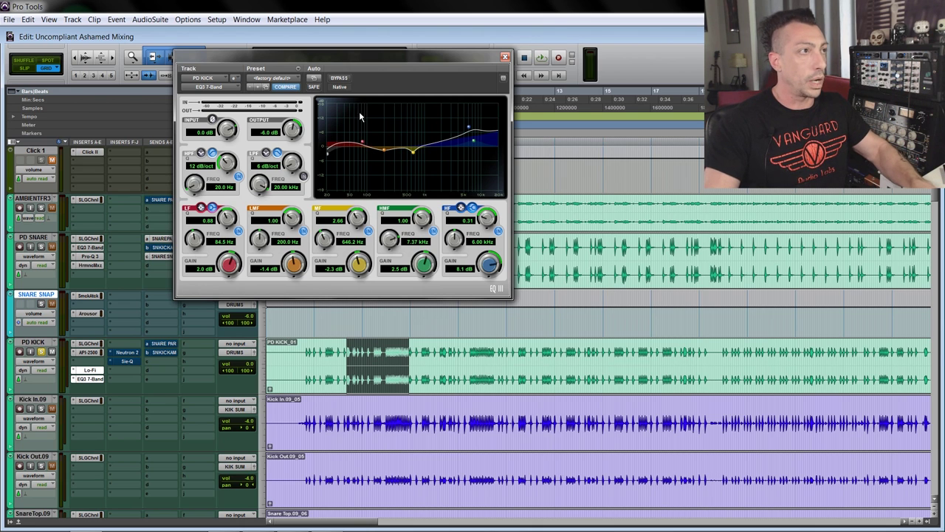
pyautogui.press('space')
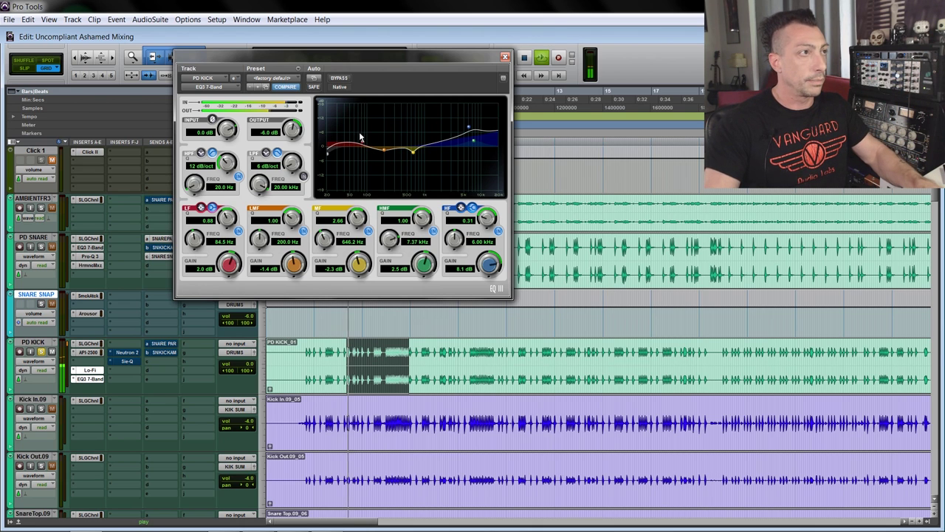
pyautogui.click(339, 80)
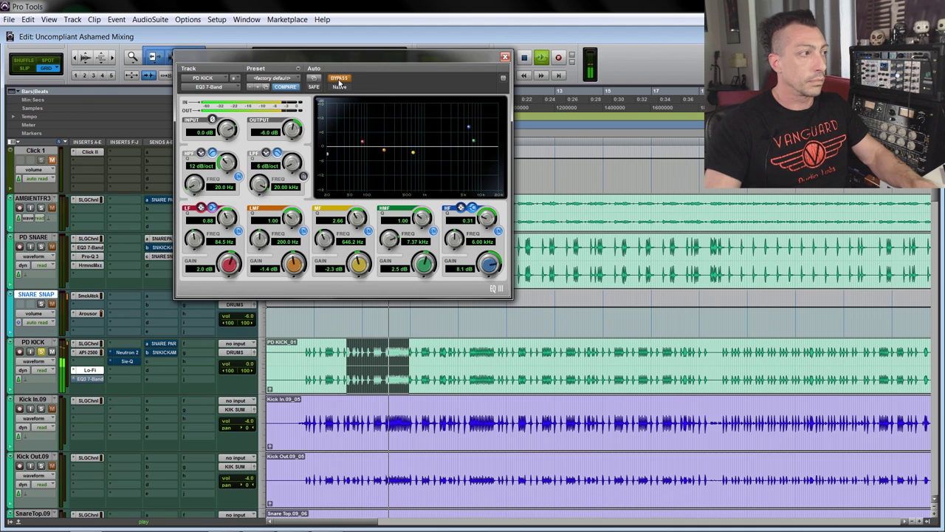
pyautogui.click(339, 80)
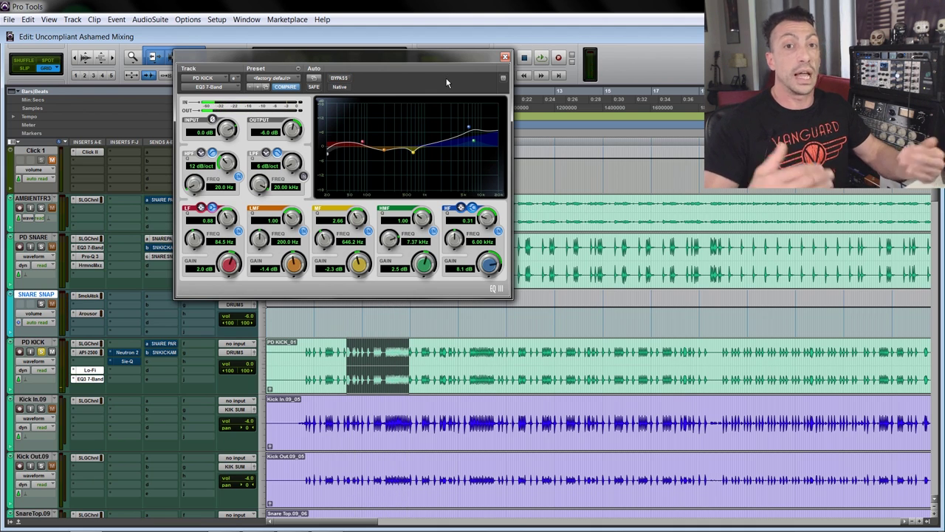
# Open PD KICK's Neutron 2 and toggle its bypass to compare, leaving it active.
pyautogui.click(127, 353)
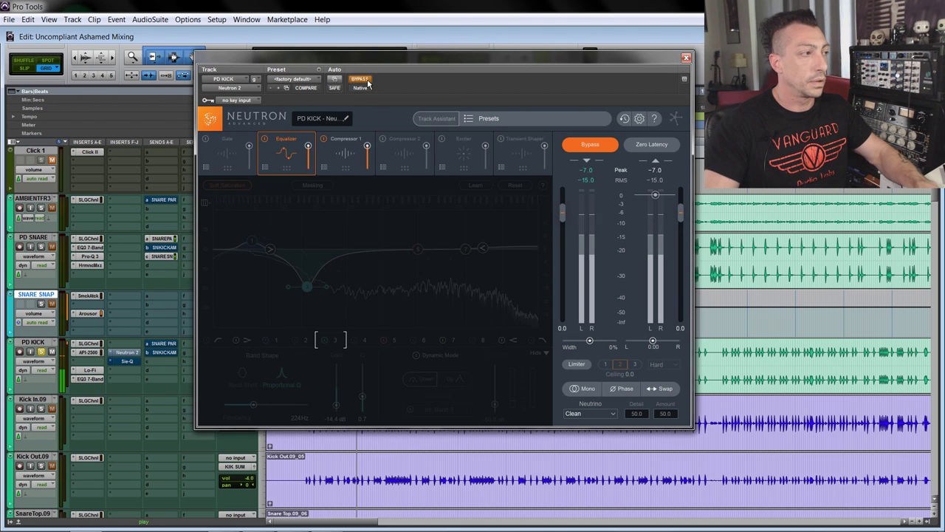
pyautogui.click(365, 83)
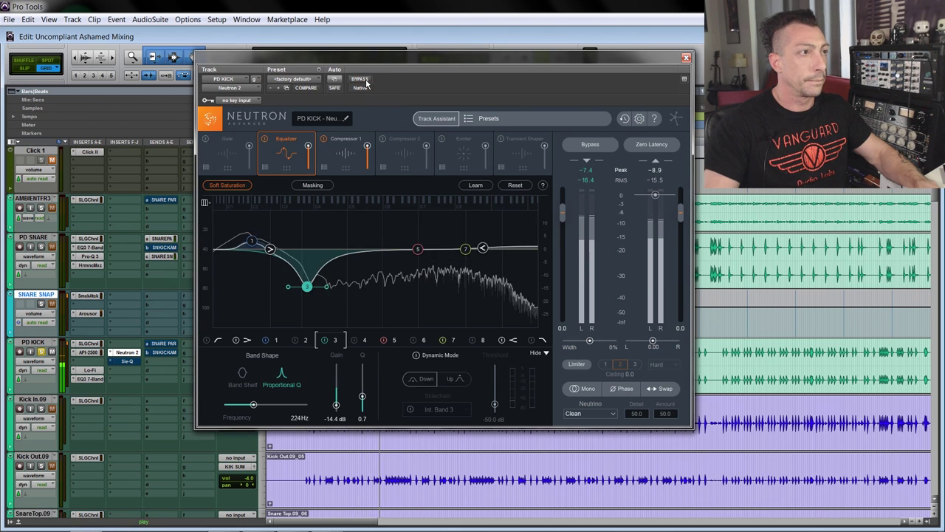
pyautogui.click(366, 84)
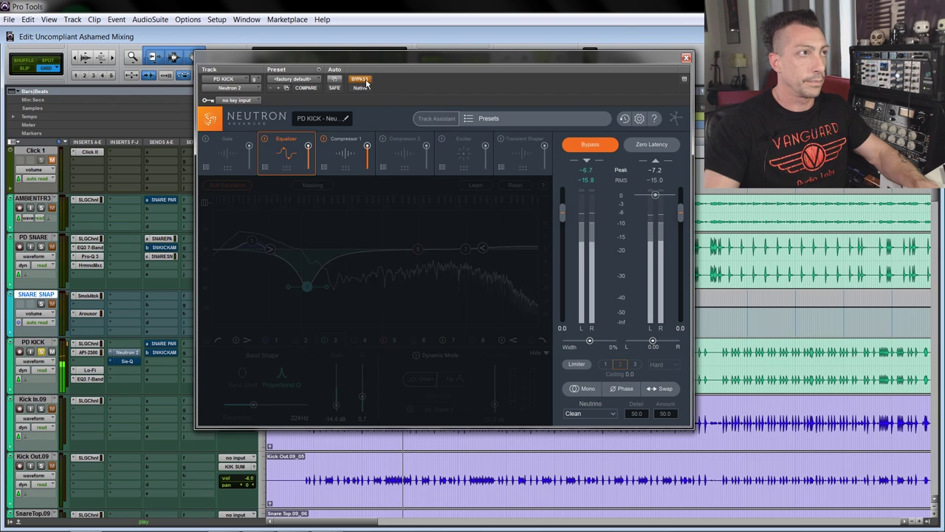
pyautogui.click(366, 84)
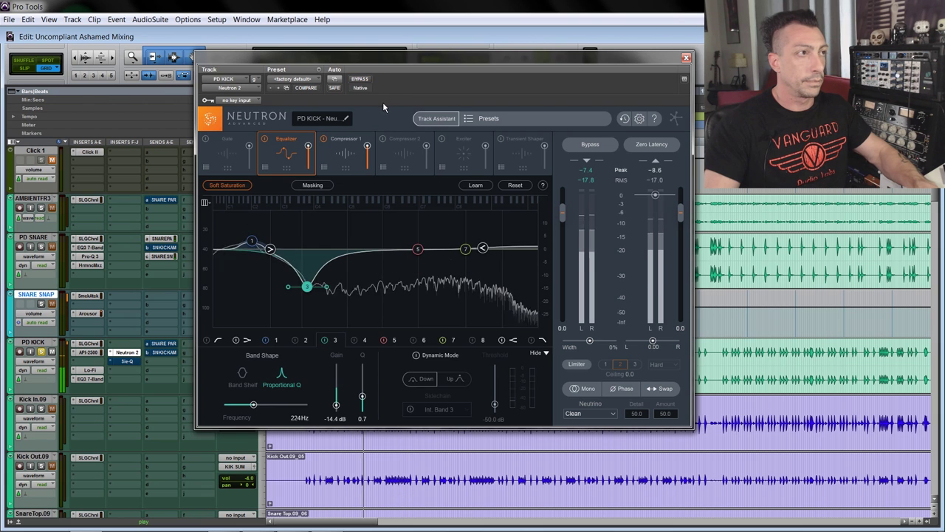
# Open PD KICK's Sie-Q in place of Neutron 2 and A/B its Effect Bypass during playback.
pyautogui.click(127, 360)
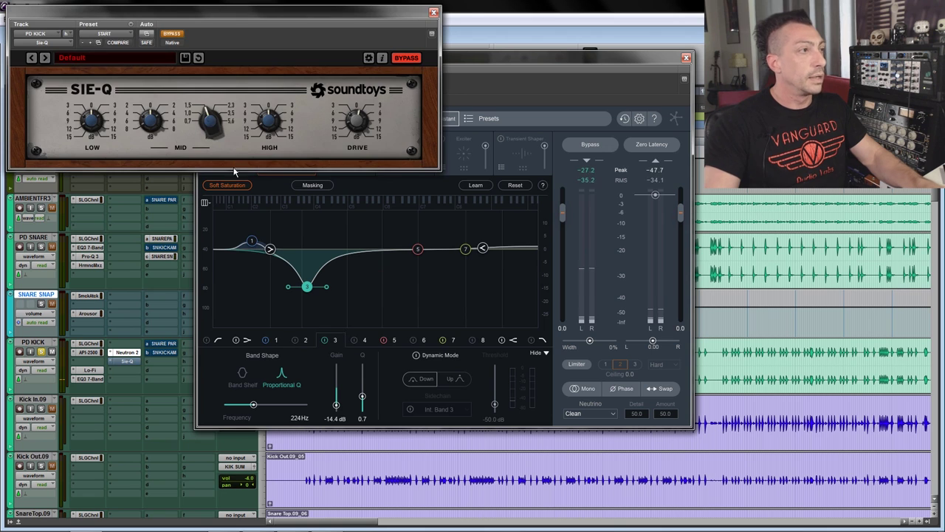
pyautogui.click(687, 58)
pyautogui.moveTo(236, 13); pyautogui.dragTo(389, 132)
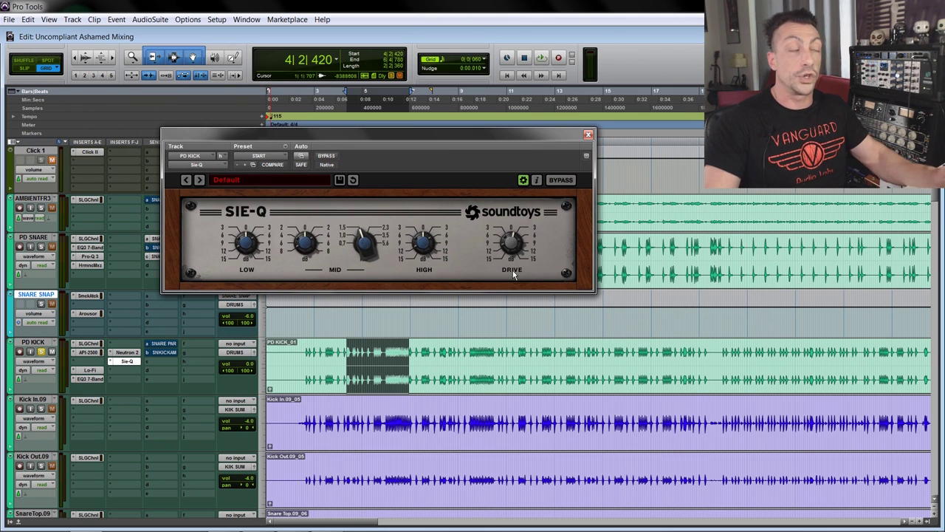
pyautogui.click(329, 157)
pyautogui.press('space')
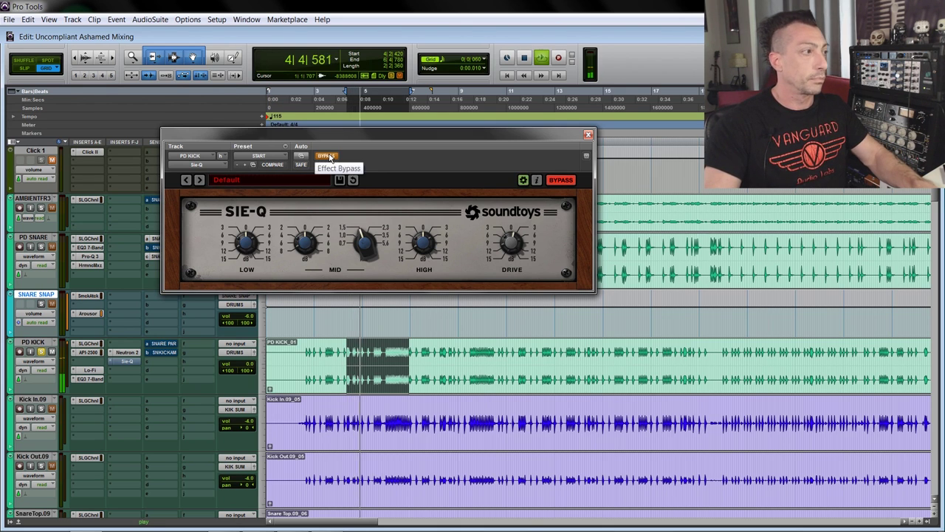
pyautogui.click(329, 157)
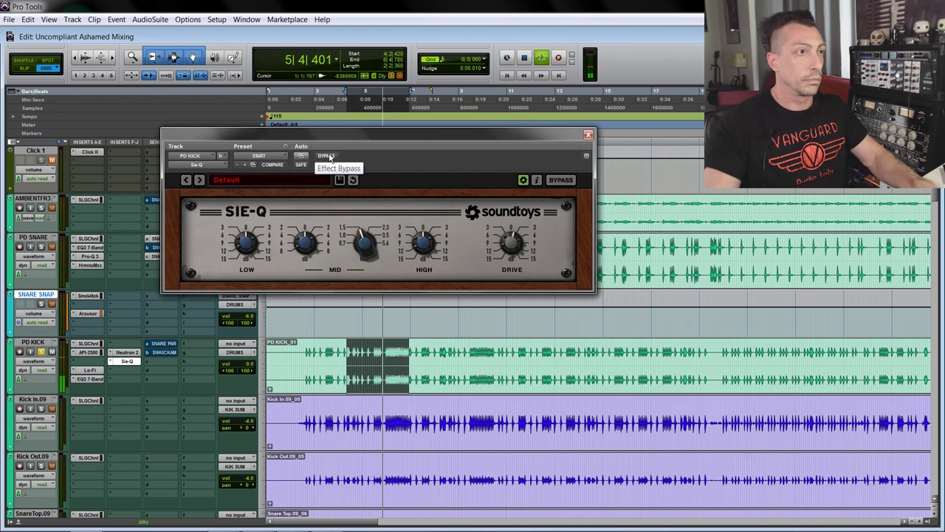
pyautogui.click(330, 157)
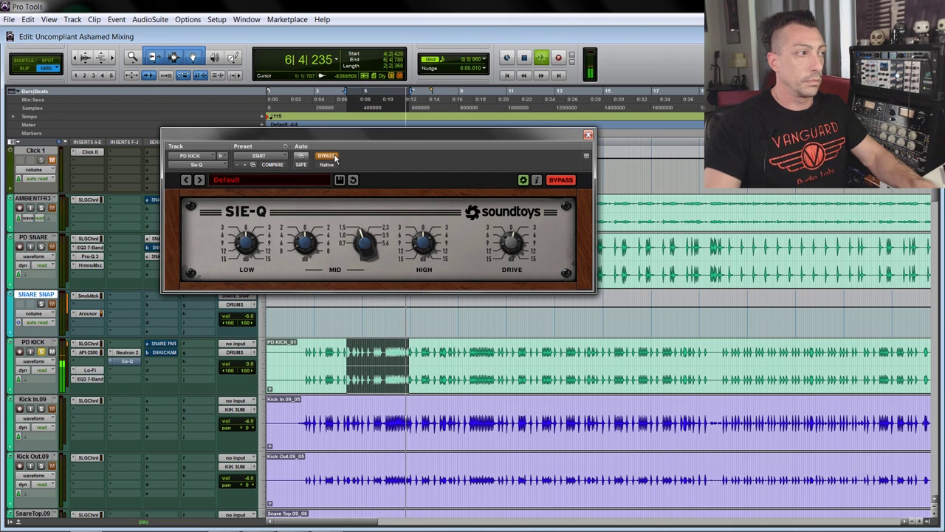
pyautogui.click(330, 157)
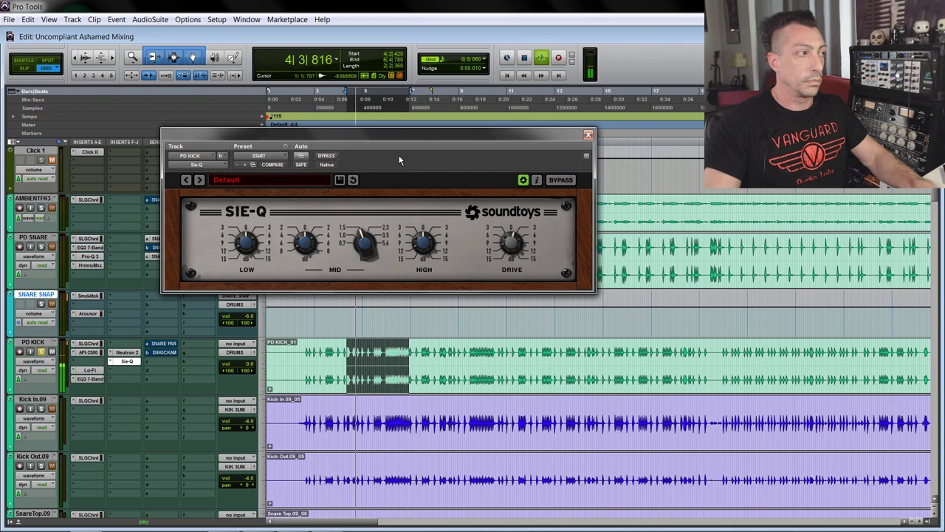
# Stop playback, close Sie-Q, and select the PD KICK clip starting at 2|3|540.
pyautogui.press('space')
pyautogui.click(588, 135)
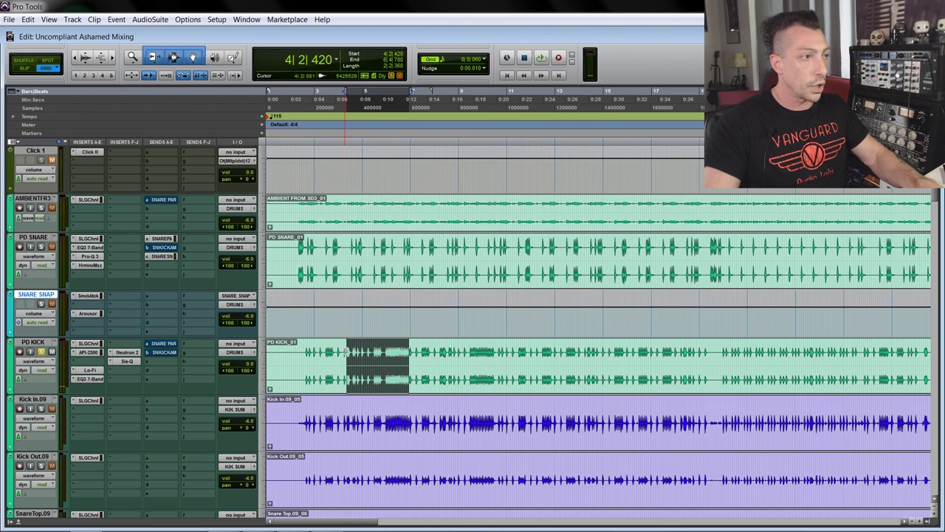
pyautogui.moveTo(345, 352); pyautogui.dragTo(449, 356)
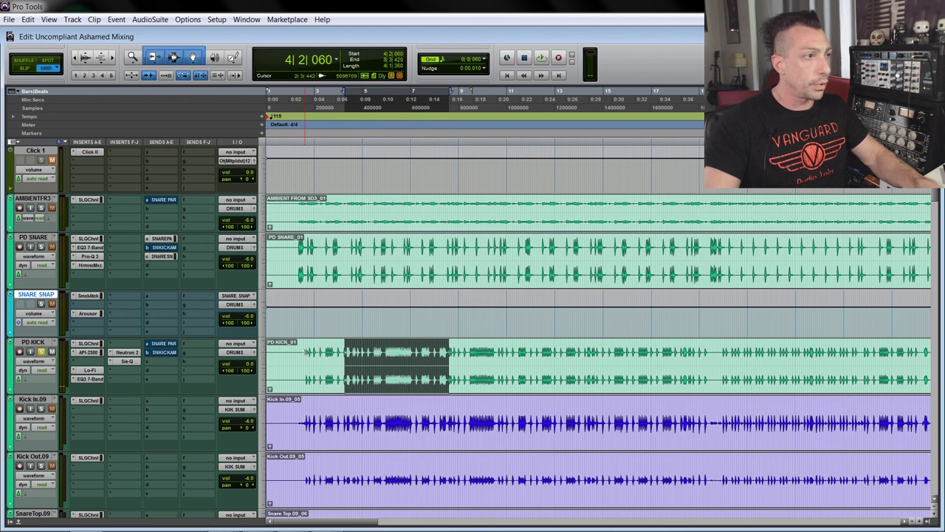
pyautogui.moveTo(305, 352); pyautogui.dragTo(414, 357)
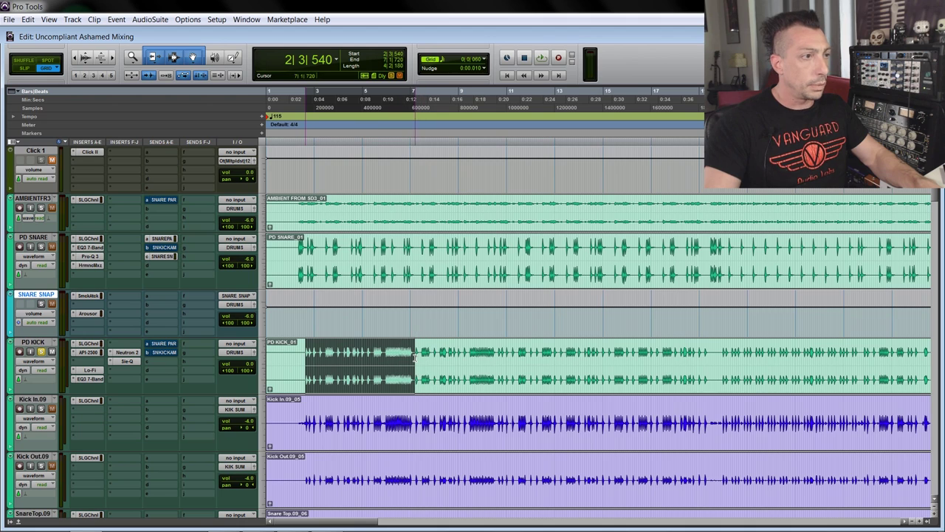
# Zoom in on the PD KICK selection and play it back for listening.
pyautogui.click(37, 343)
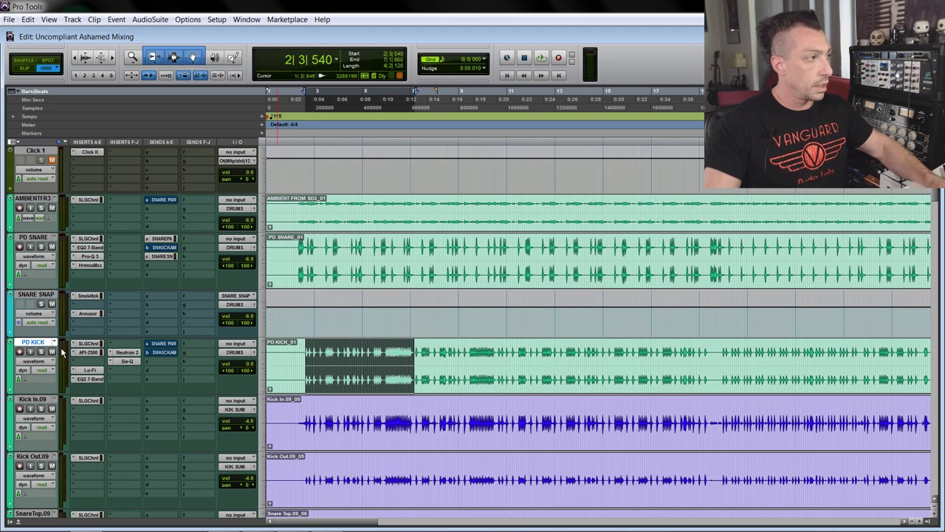
pyautogui.hotkey('ctrl', ']')
pyautogui.press('space')
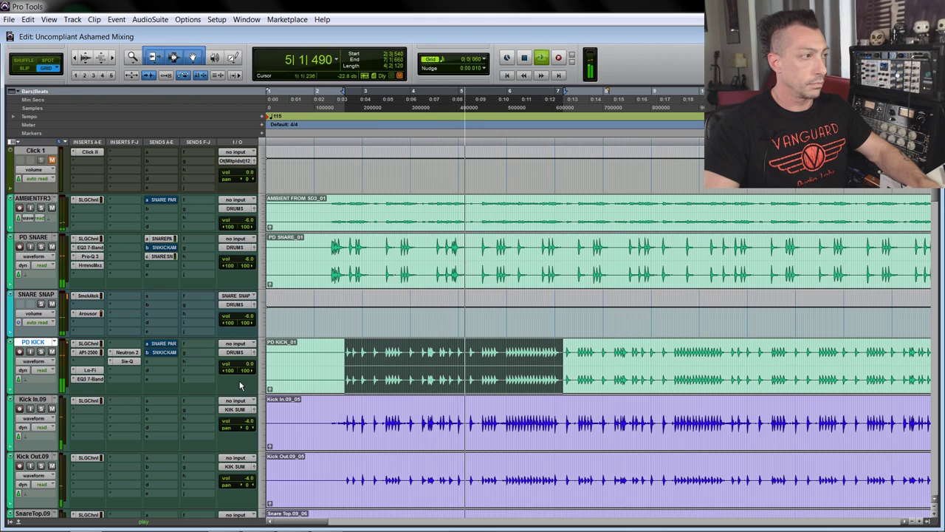
pyautogui.scroll(-20, 241, 371)
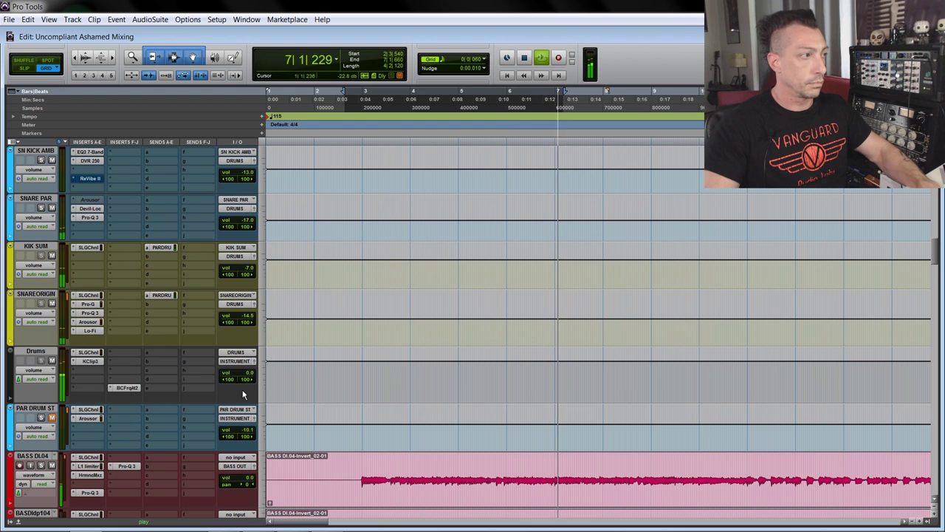
pyautogui.hotkey('ctrl', '[')
pyautogui.press('space')
# Select the range on Kick In.09 and Kick Out.09 and view each SSL channel strip.
pyautogui.scroll(15, 243, 392)
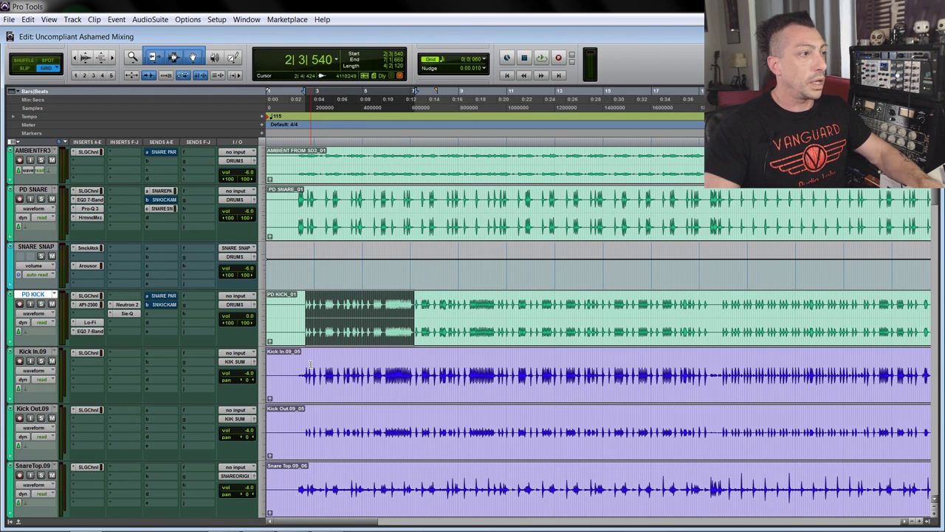
pyautogui.moveTo(311, 364); pyautogui.dragTo(464, 435)
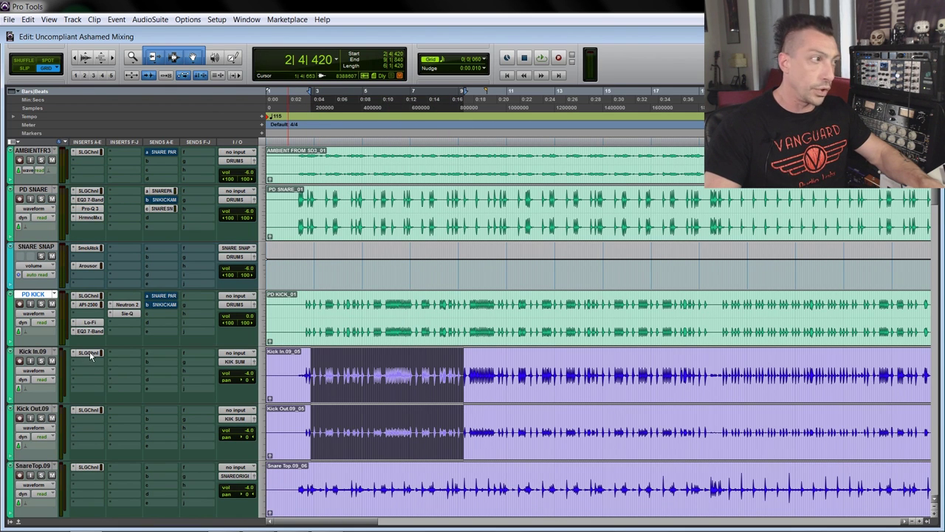
pyautogui.click(89, 353)
pyautogui.click(88, 410)
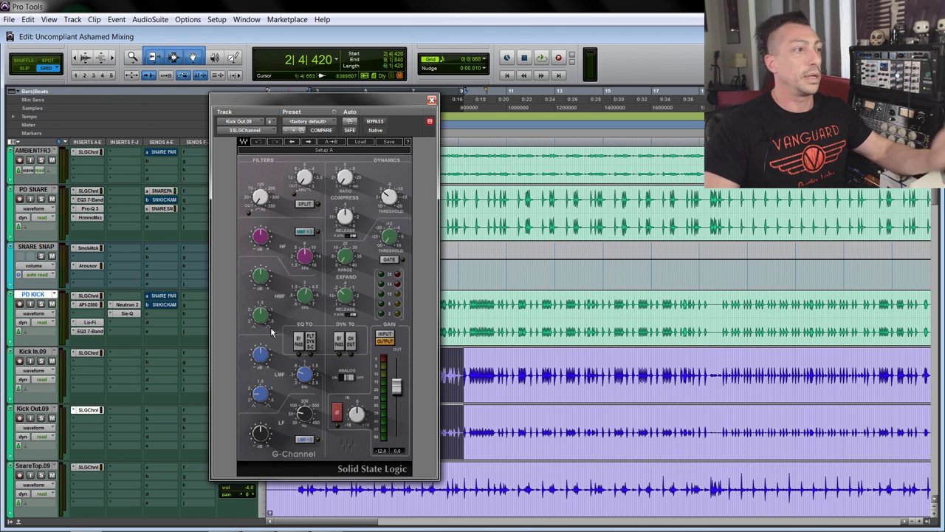
pyautogui.click(432, 100)
# Scroll to the snare tracks and place the insertion point in Snare Side at 2|2|600.
pyautogui.scroll(-2, 243, 263)
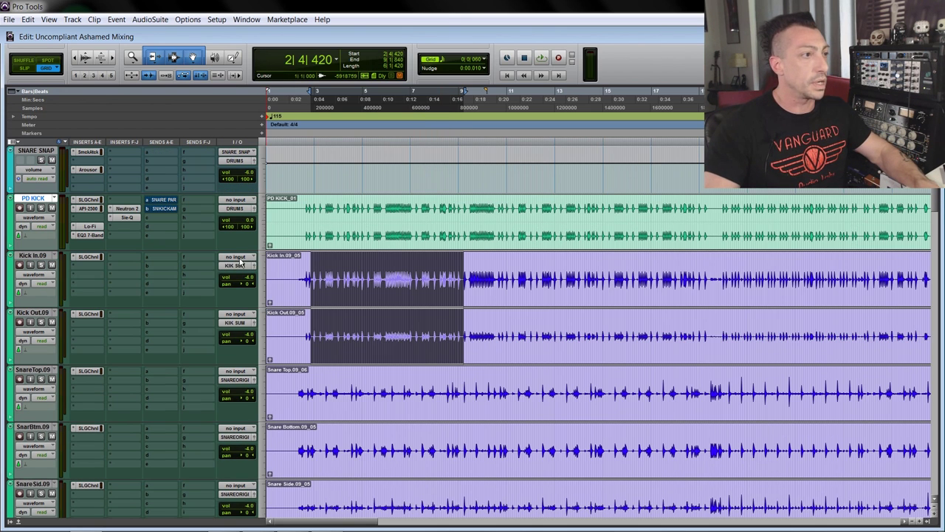
pyautogui.scroll(-1, 258, 275)
pyautogui.scroll(-3, 259, 275)
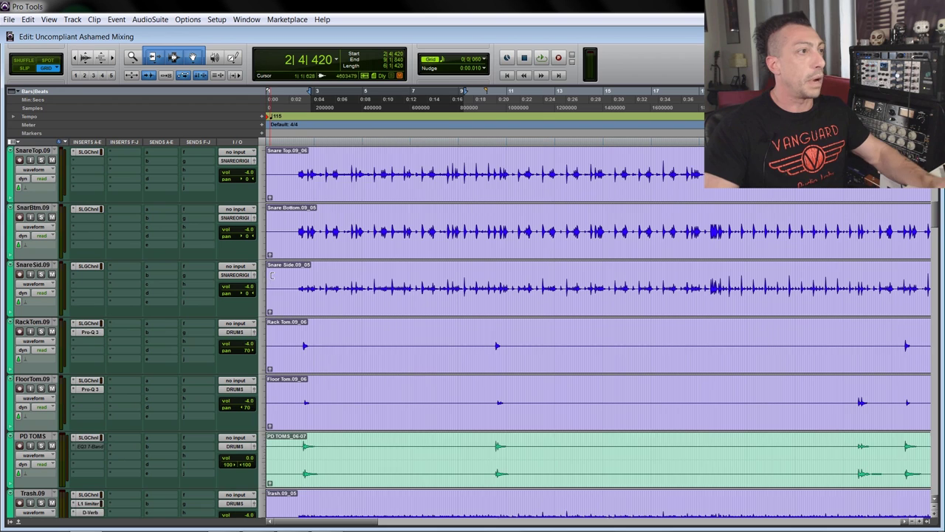
pyautogui.scroll(1, 260, 277)
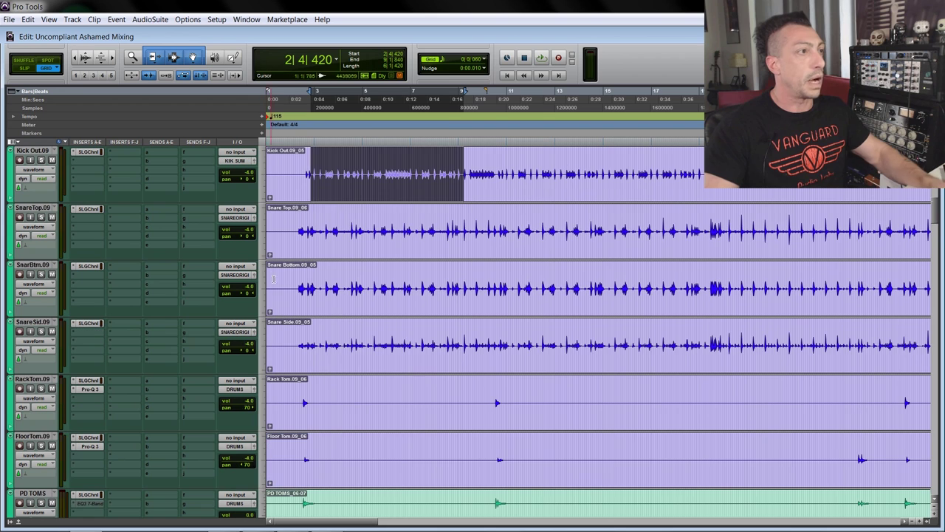
pyautogui.click(300, 331)
pyautogui.scroll(-1, 299, 331)
# Zoom to bar 36 and open Rack Tom's SSL channel strip, moved aside, during playback.
pyautogui.press('r')
pyautogui.press('r')
pyautogui.press('r')
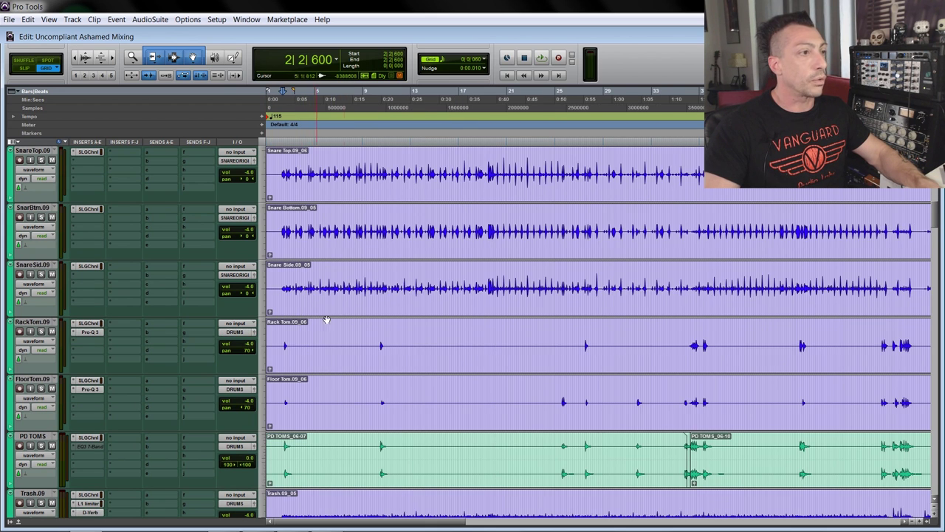
pyautogui.press('t')
pyautogui.press('t')
pyautogui.press('t')
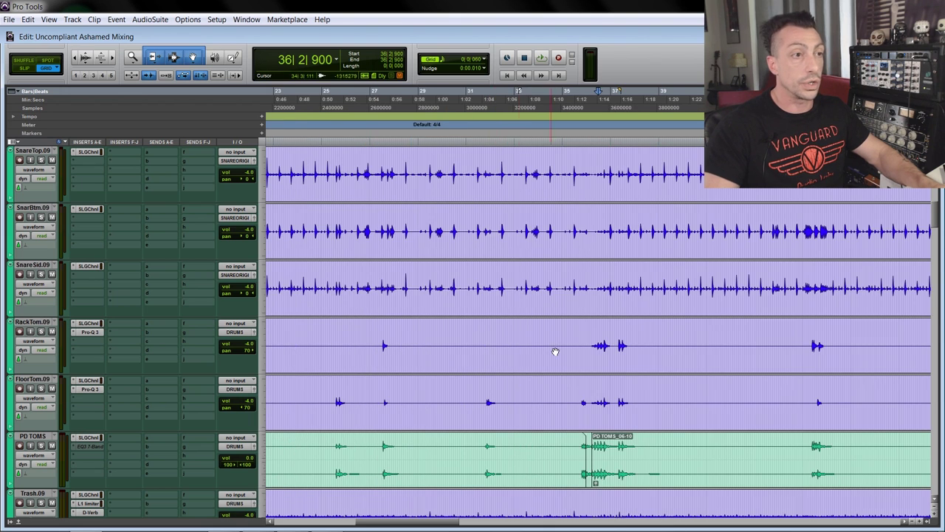
pyautogui.click(88, 324)
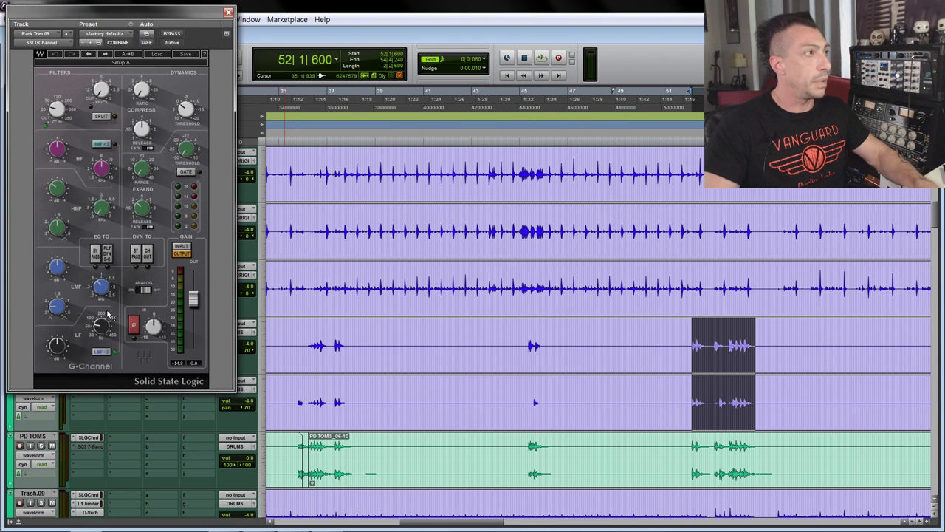
pyautogui.moveTo(180, 4); pyautogui.dragTo(398, 23)
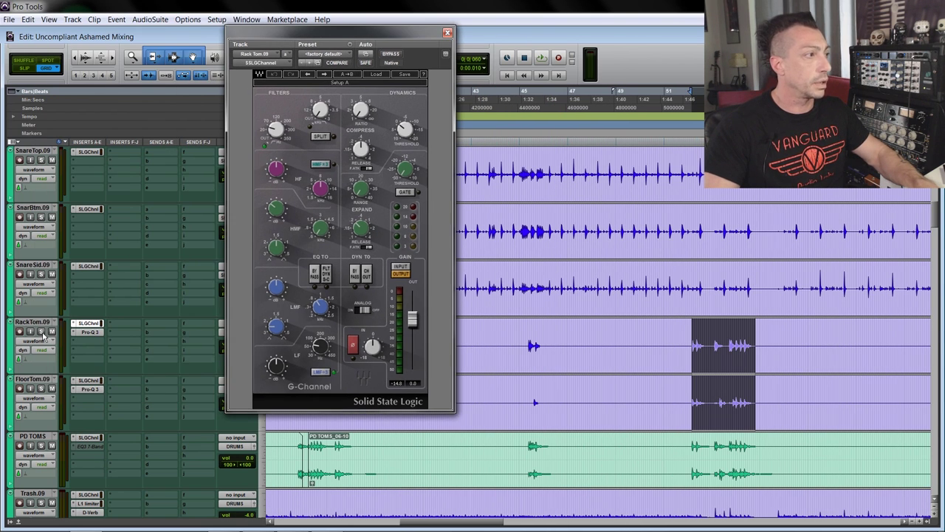
pyautogui.press('space')
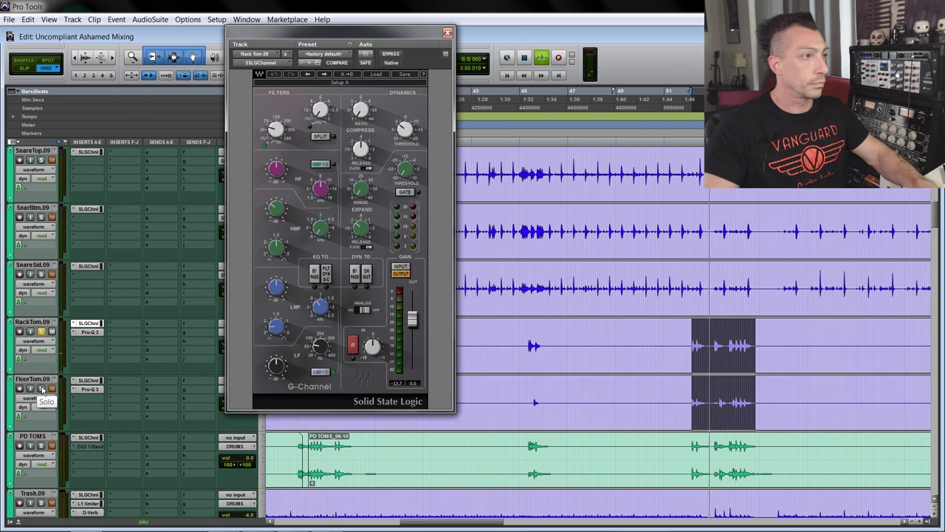
# Check Rack Tom's Pro-Q 3 curve, a -1.50 dB dip near 359 Hz, then close it and stop.
pyautogui.click(89, 332)
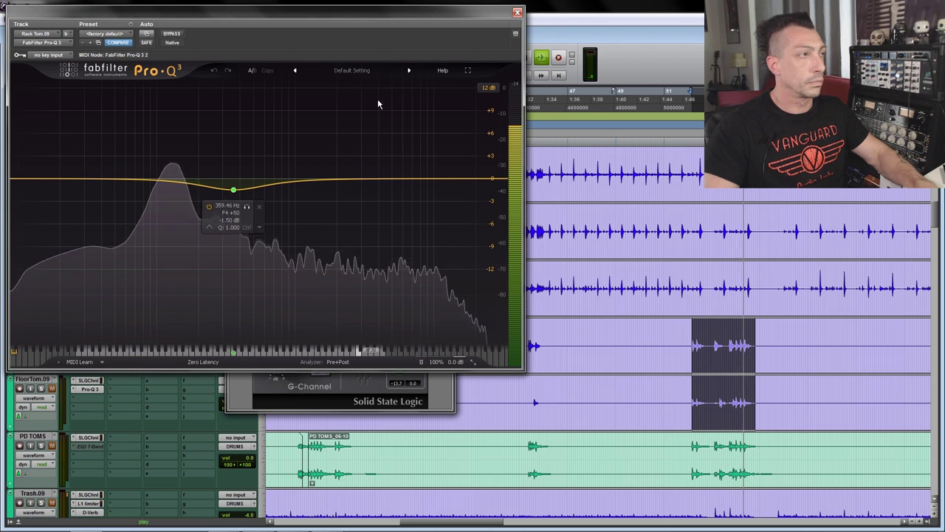
pyautogui.click(517, 13)
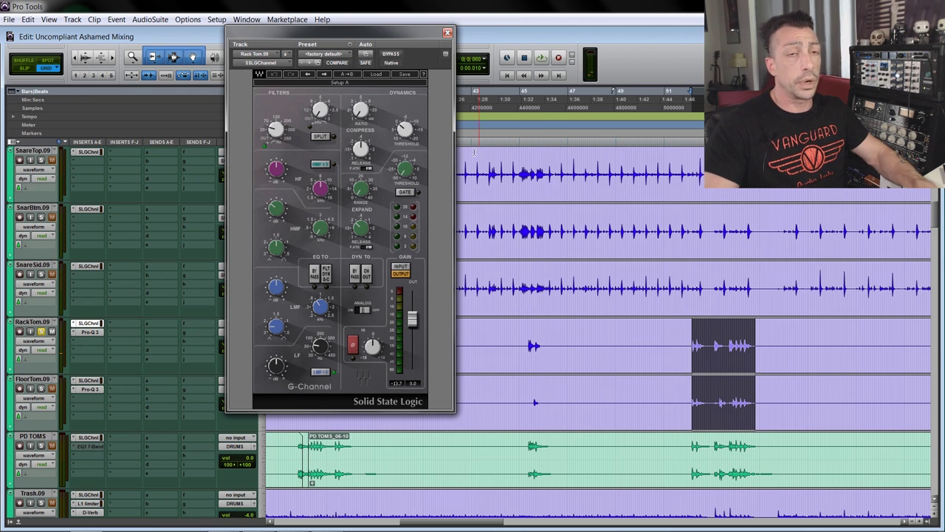
pyautogui.press('space')
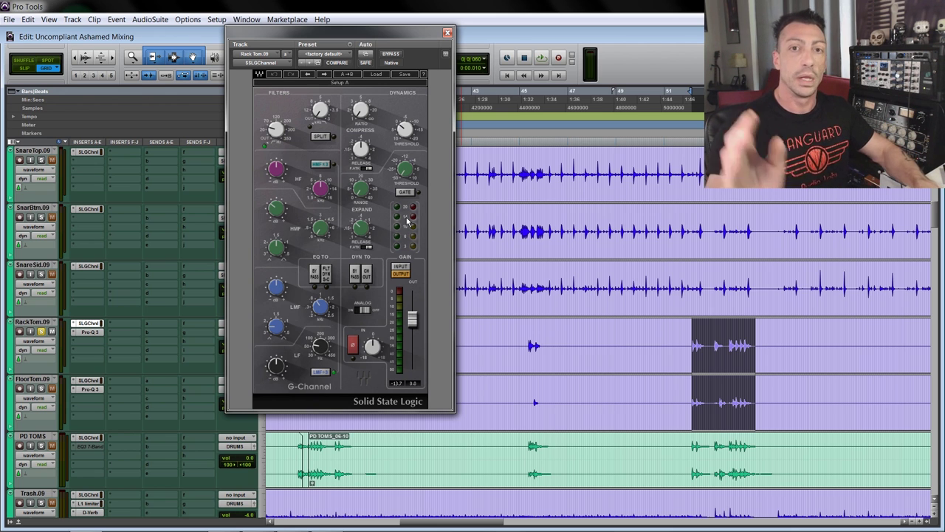
# Inspect Floor Tom's Pro-Q 3 cut at 426.81 Hz (-2.54 dB), then close Pro-Q 3 and SSL.
pyautogui.scroll(-1, 527, 208)
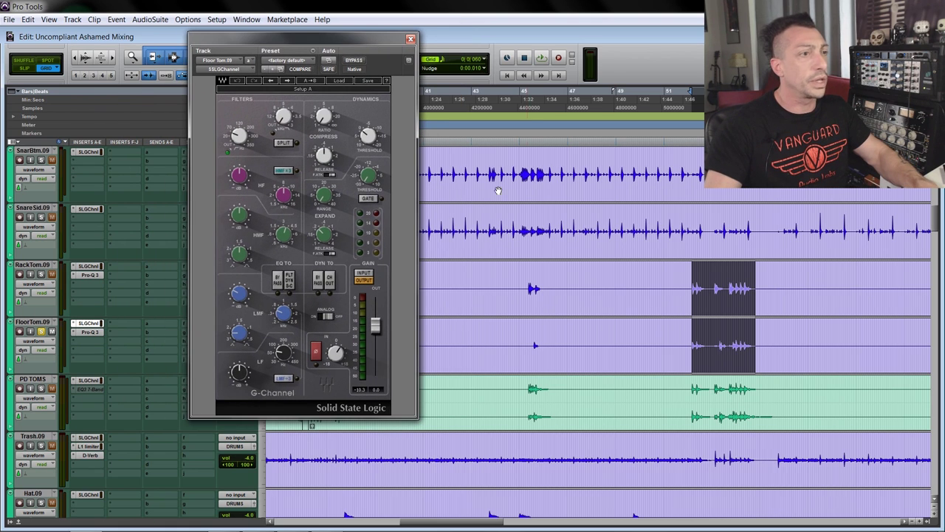
pyautogui.press('space')
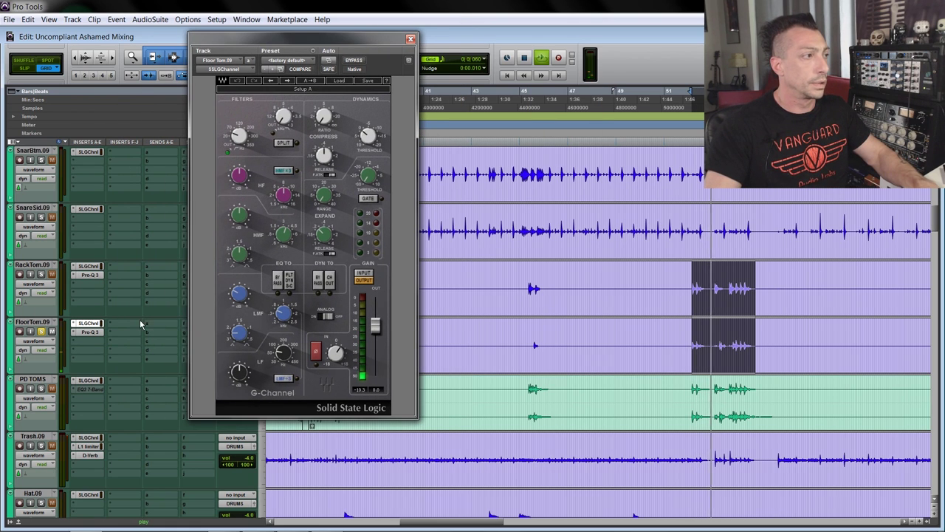
pyautogui.click(89, 333)
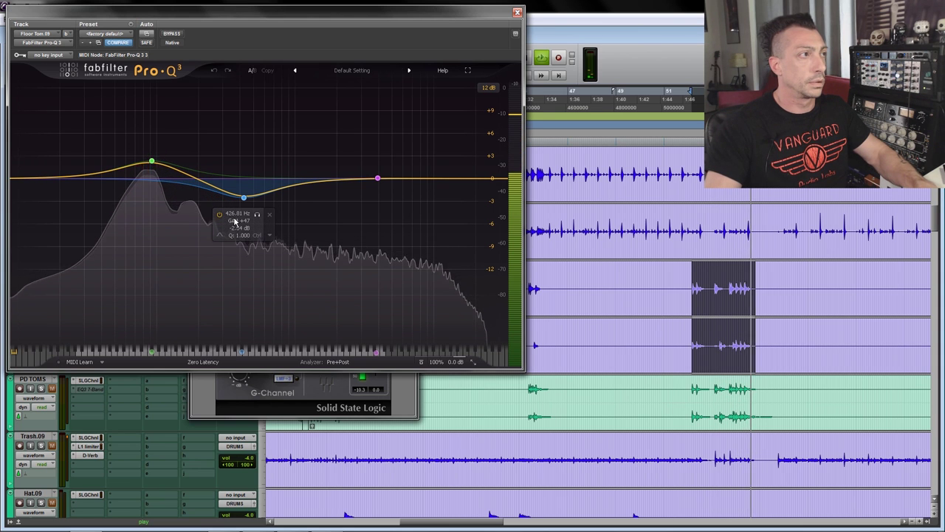
pyautogui.press('space')
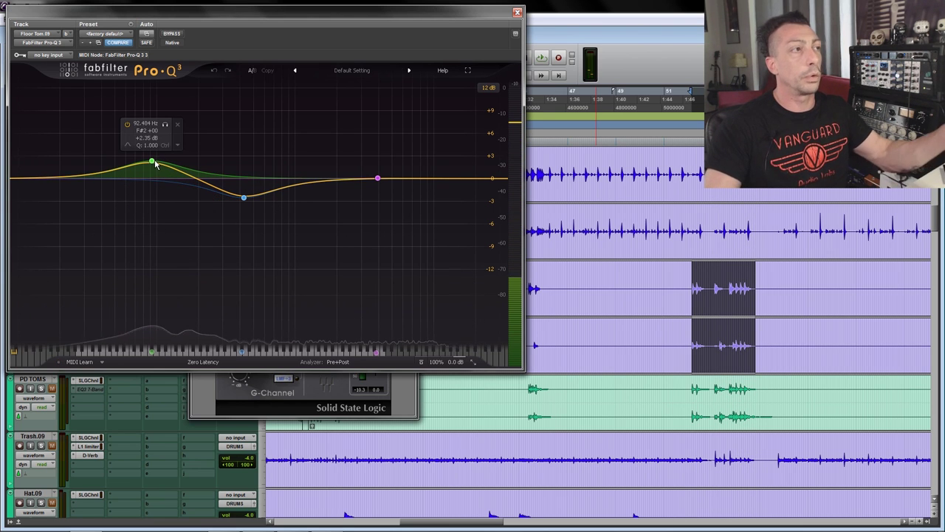
pyautogui.click(244, 198)
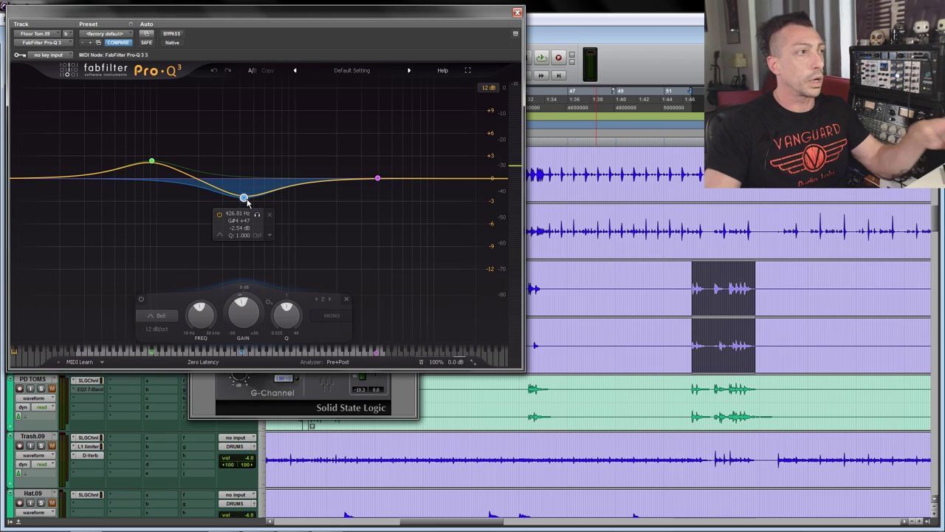
pyautogui.click(517, 12)
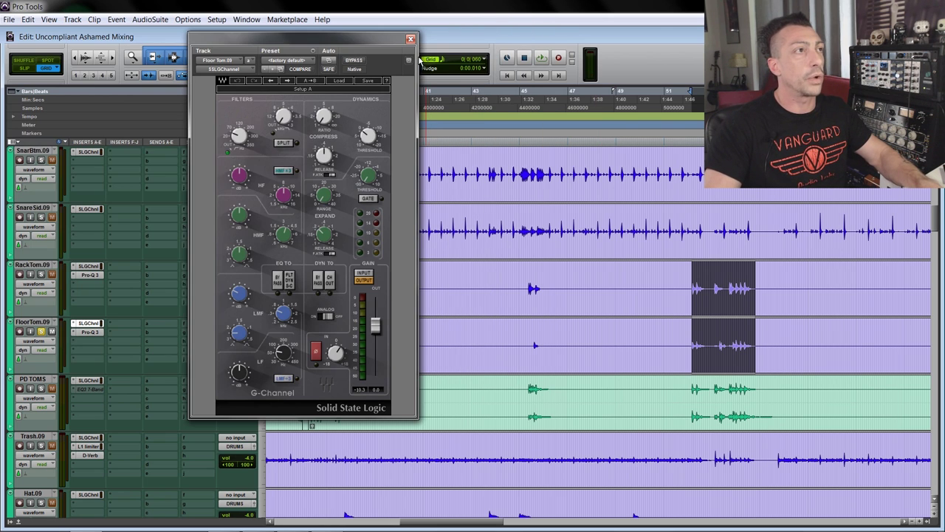
pyautogui.click(411, 40)
# Zoom out, select the PD TOMS fill from 51|4|600 to 57|3|840, and play it.
pyautogui.click(667, 336)
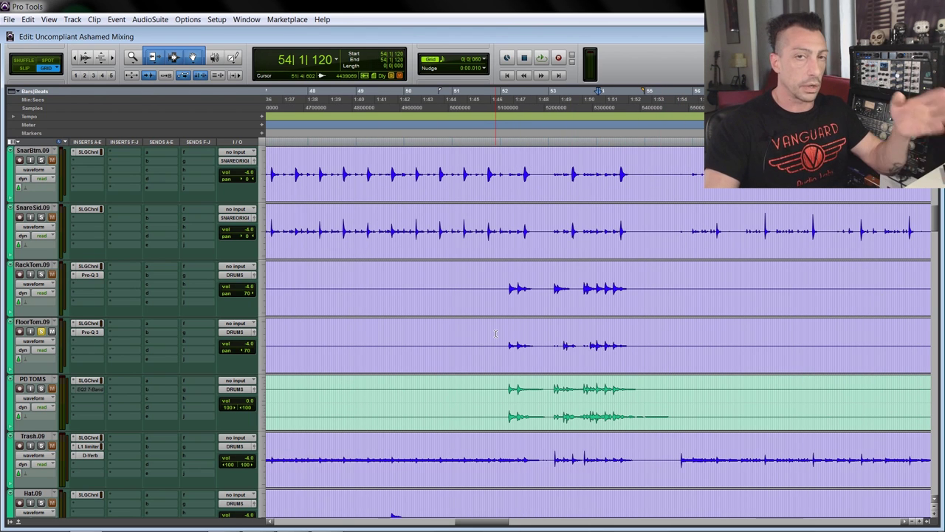
pyautogui.hotkey('ctrl', '[')
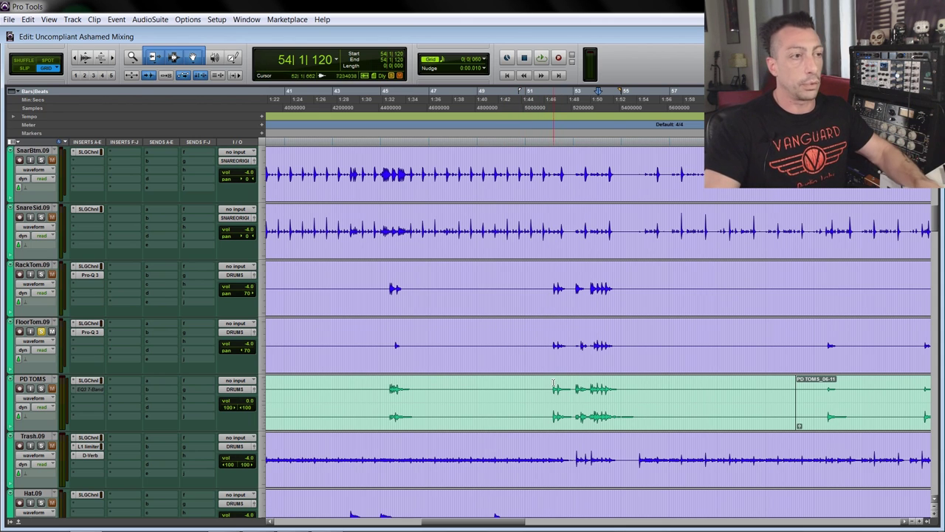
pyautogui.moveTo(547, 403); pyautogui.dragTo(687, 402)
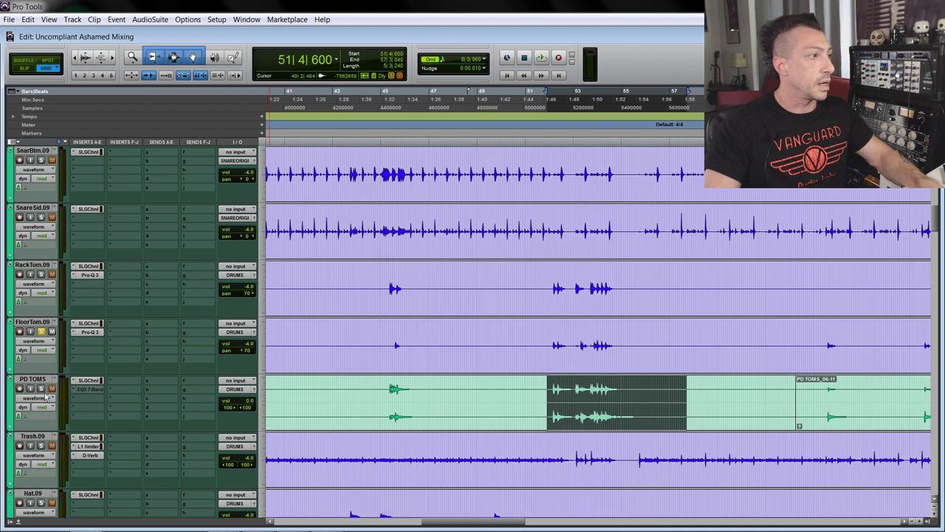
pyautogui.press('space')
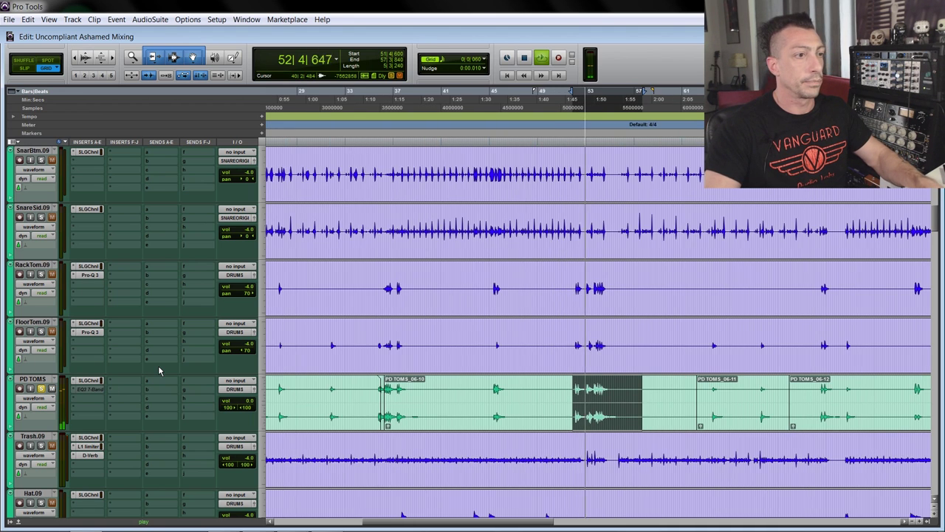
# Adjust the timeline zoom while the tom passage plays, then stop playback.
pyautogui.hotkey('ctrl', ']')
pyautogui.hotkey('ctrl', '[')
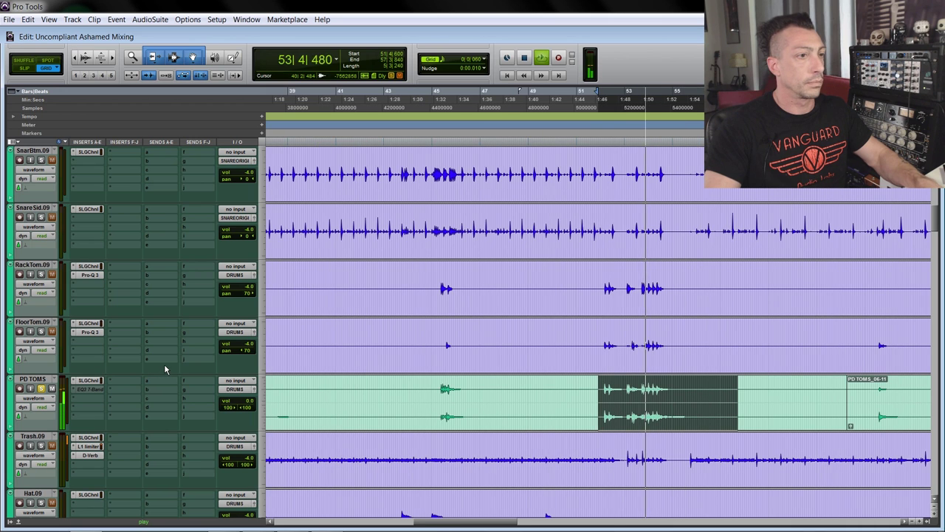
pyautogui.hotkey('ctrl', '[')
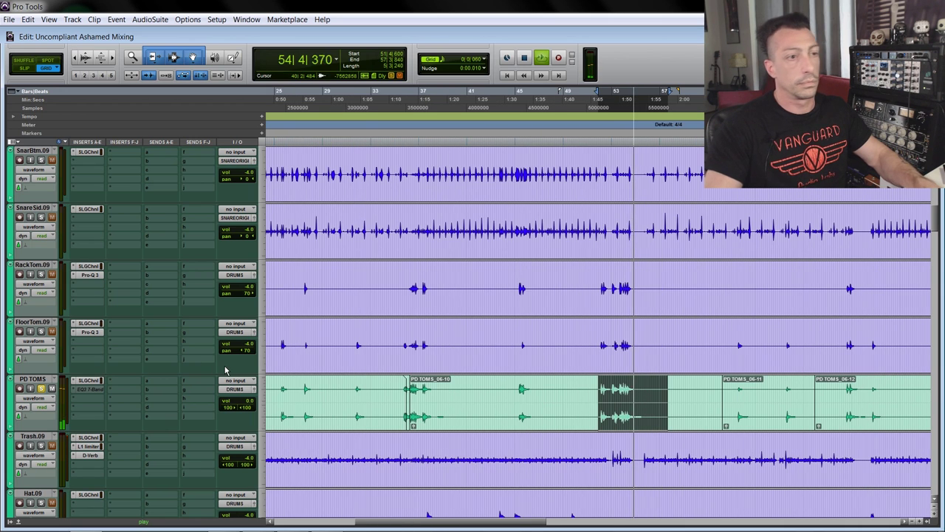
pyautogui.press('space')
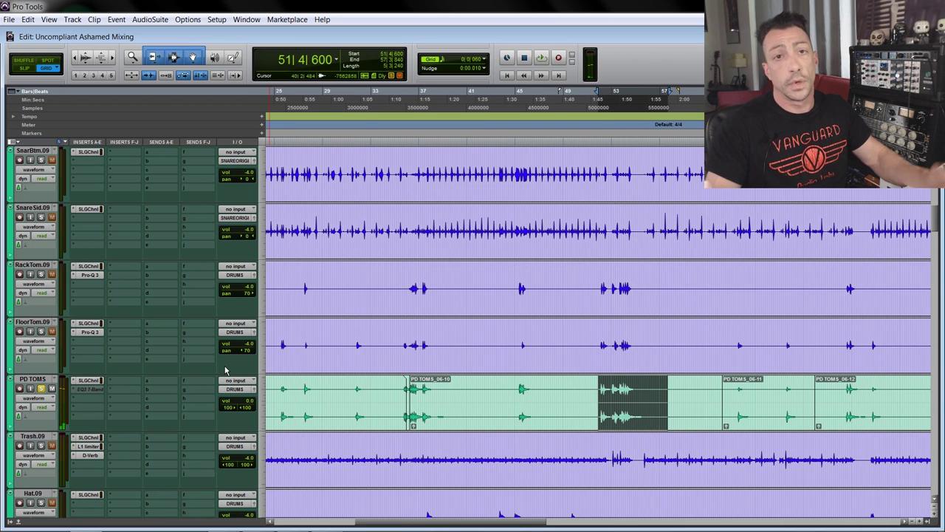
# Open the PD TOMS SSL G-Channel and review its EQ and dynamics settings.
pyautogui.click(103, 380)
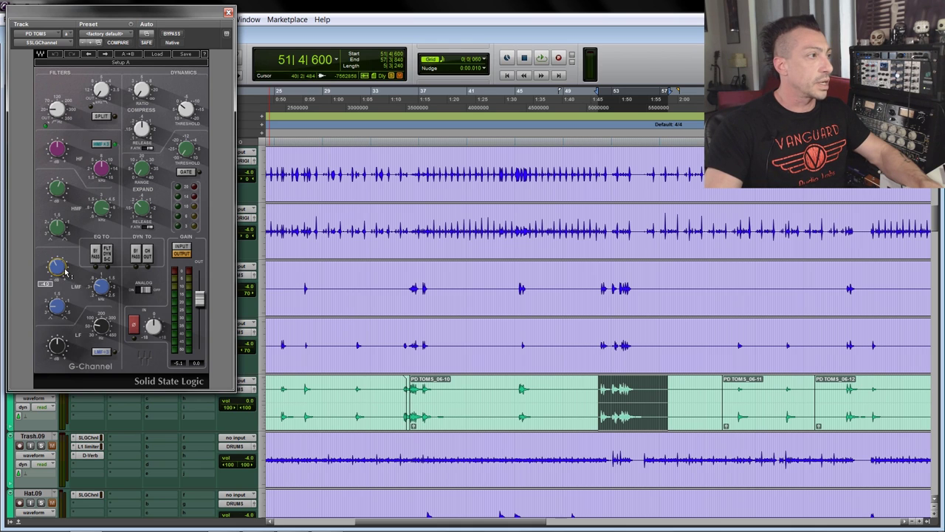
pyautogui.moveTo(104, 288)
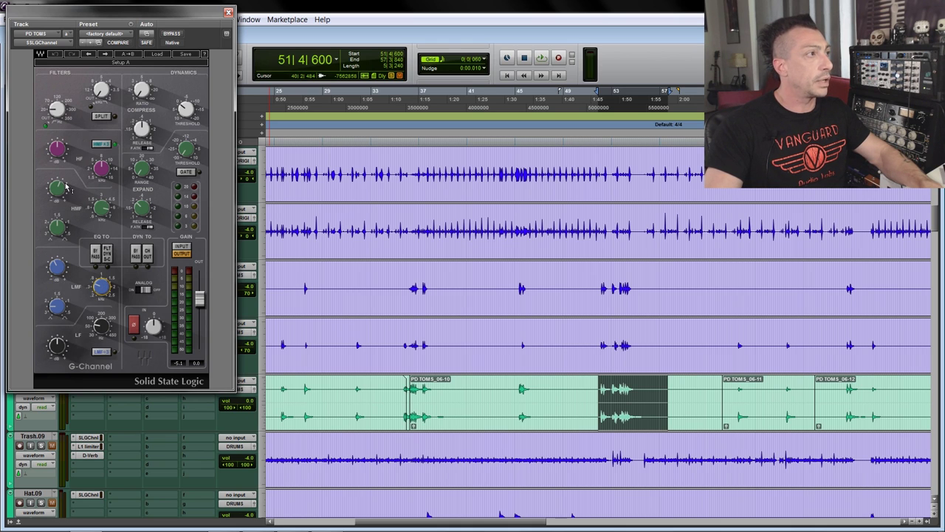
pyautogui.moveTo(61, 190)
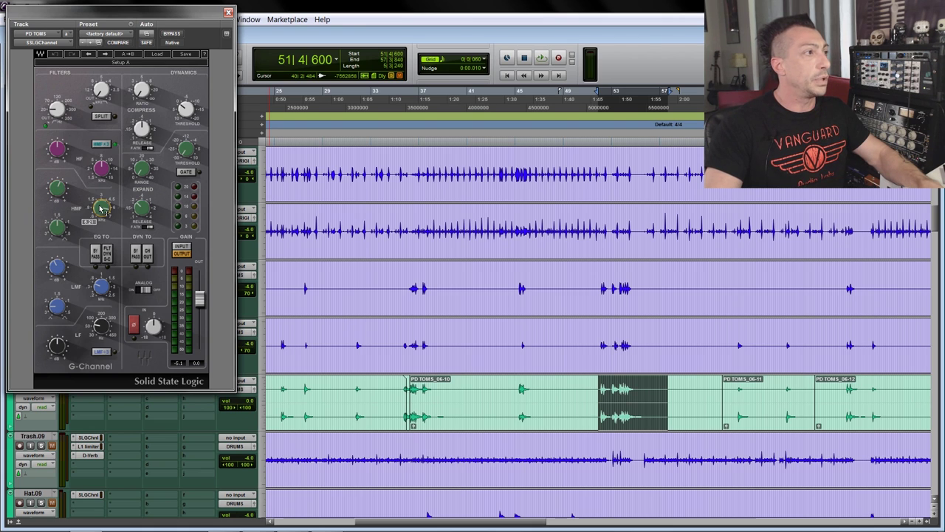
pyautogui.moveTo(54, 116)
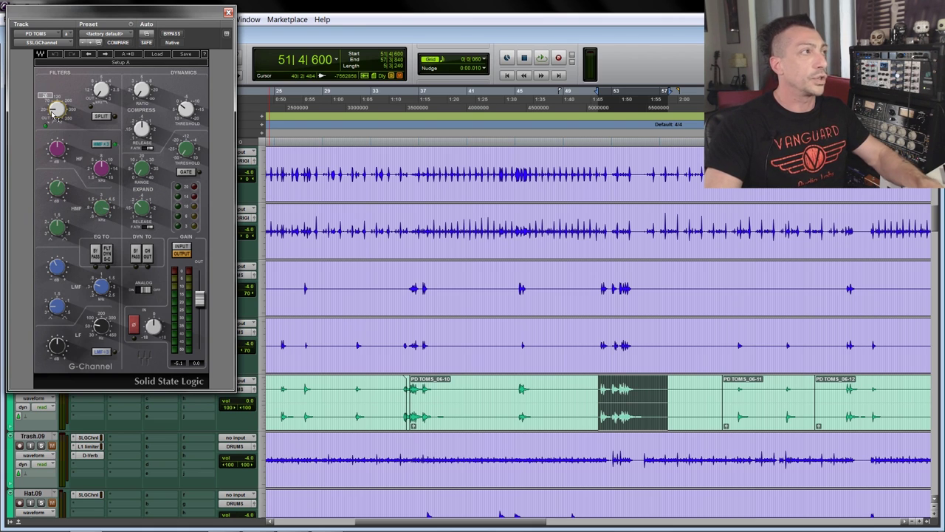
# Close the PD TOMS SSL G-Channel window and fit the whole session in view.
pyautogui.click(229, 13)
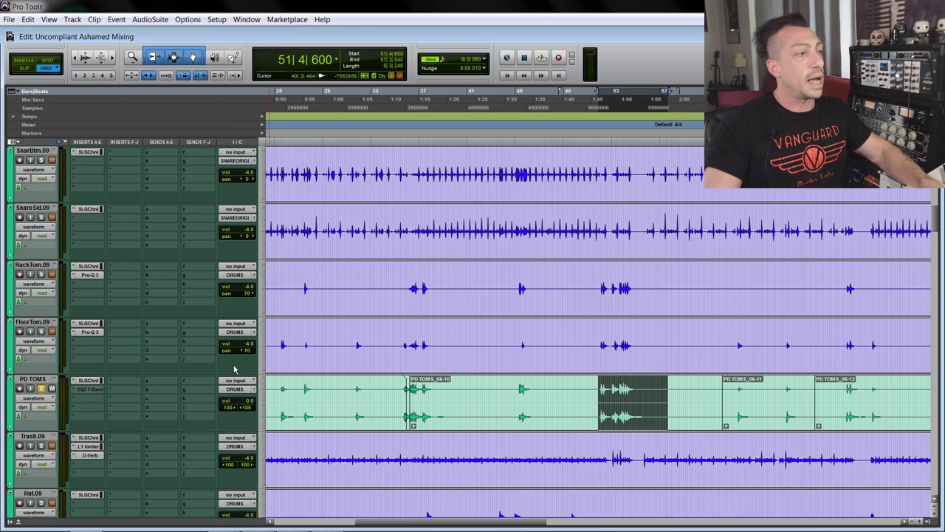
pyautogui.hotkey('alt', 'a')
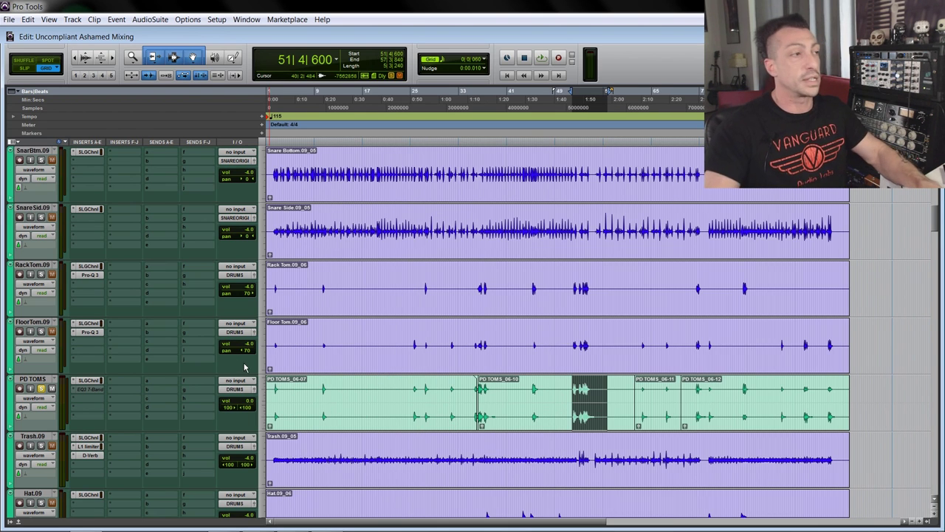
pyautogui.scroll(-1, 246, 367)
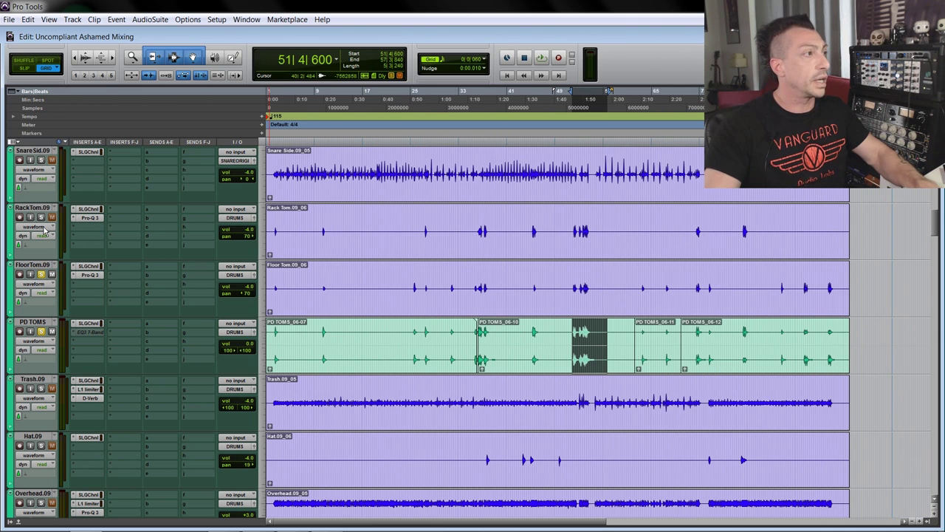
# Replay the tom passage from 51|4|600, zooming out to show bars 1–65.
pyautogui.press('space')
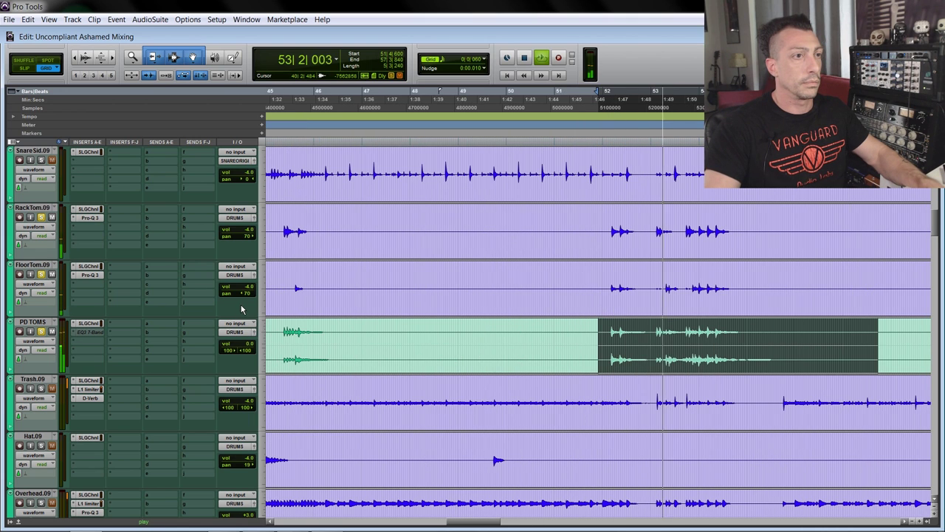
pyautogui.hotkey('ctrl', '[')
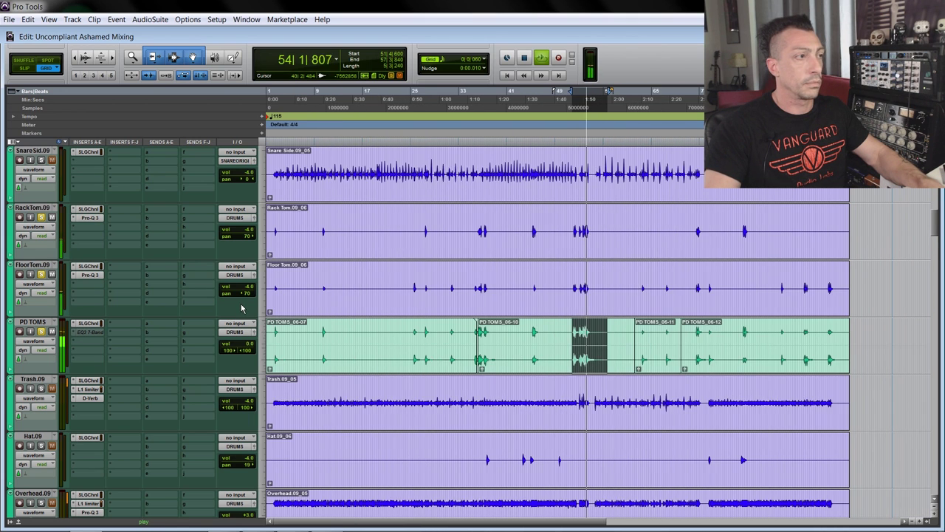
pyautogui.scroll(-5, 241, 309)
pyautogui.press('space')
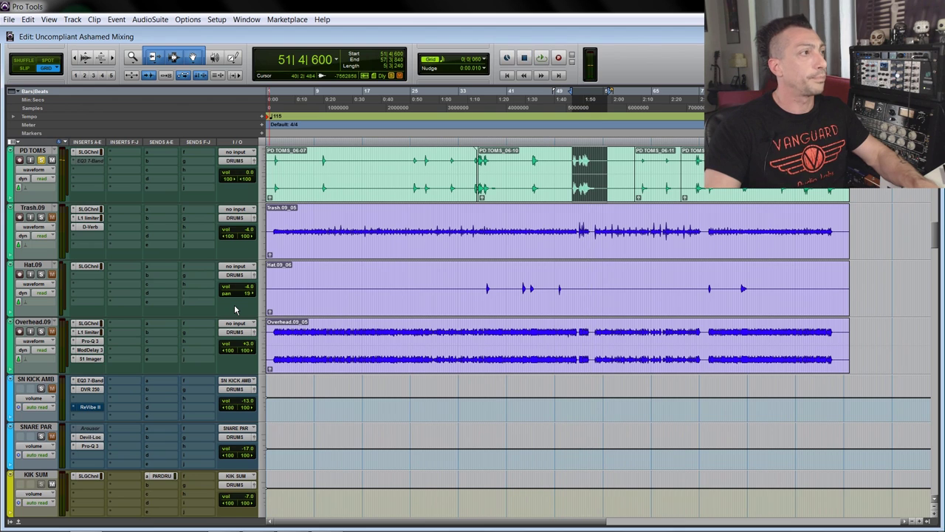
pyautogui.scroll(3, 235, 304)
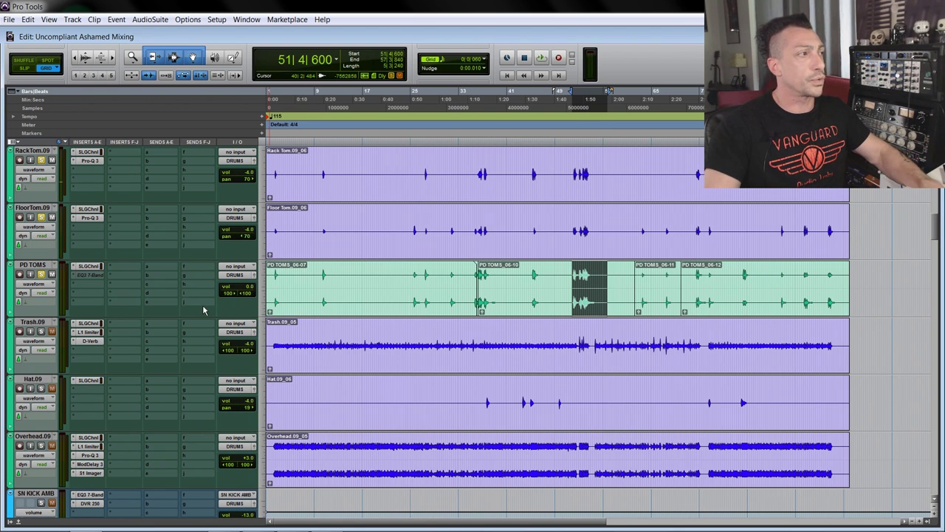
# Route PD TOMS, Rack Tom and Floor Tom to a new aux track named 'TOM SUM'.
pyautogui.click(46, 266)
pyautogui.keyDown('shift'); pyautogui.click(42, 151); pyautogui.keyUp('shift')
pyautogui.click(235, 160)
pyautogui.click(263, 220)
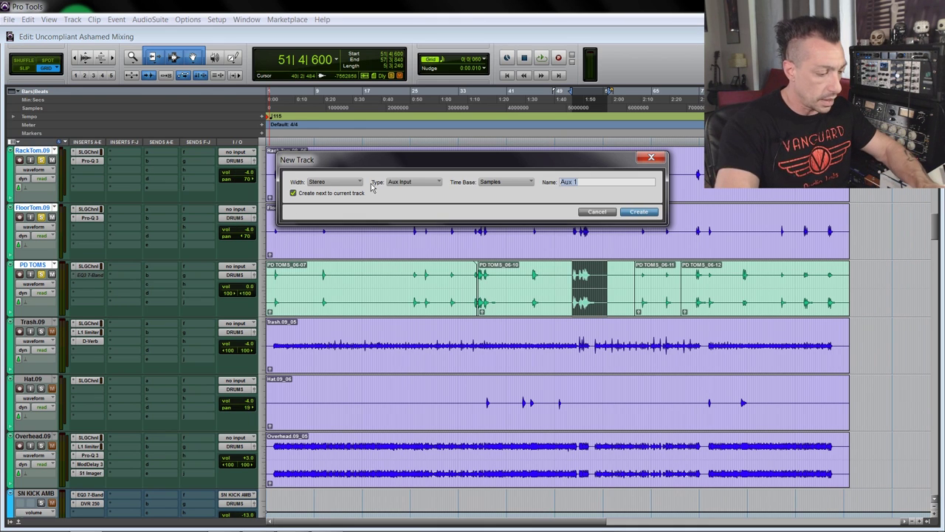
pyautogui.write('TOM SUM')
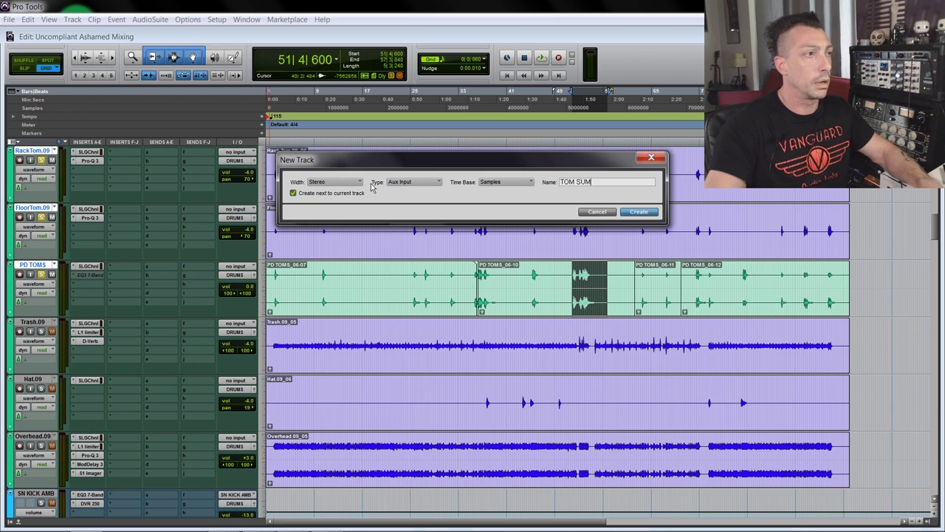
pyautogui.press('Return')
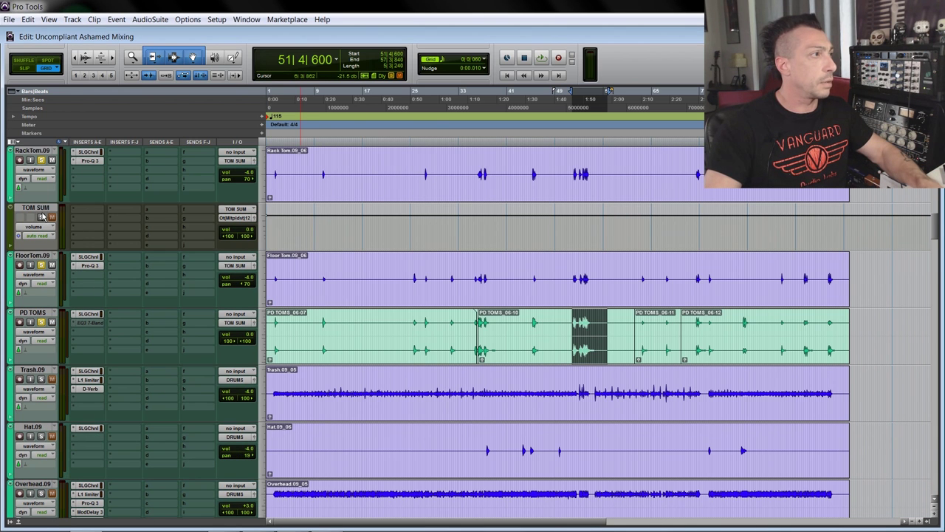
# Move TOM SUM between SNARE PAR and KIK SUM and colour it light blue.
pyautogui.moveTo(33, 208); pyautogui.dragTo(42, 290)
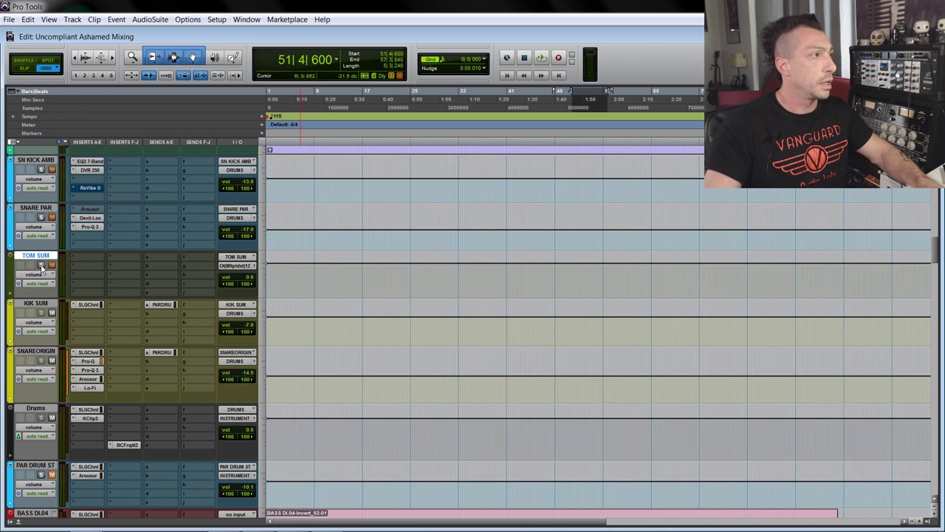
pyautogui.doubleClick(9, 273)
pyautogui.click(547, 43)
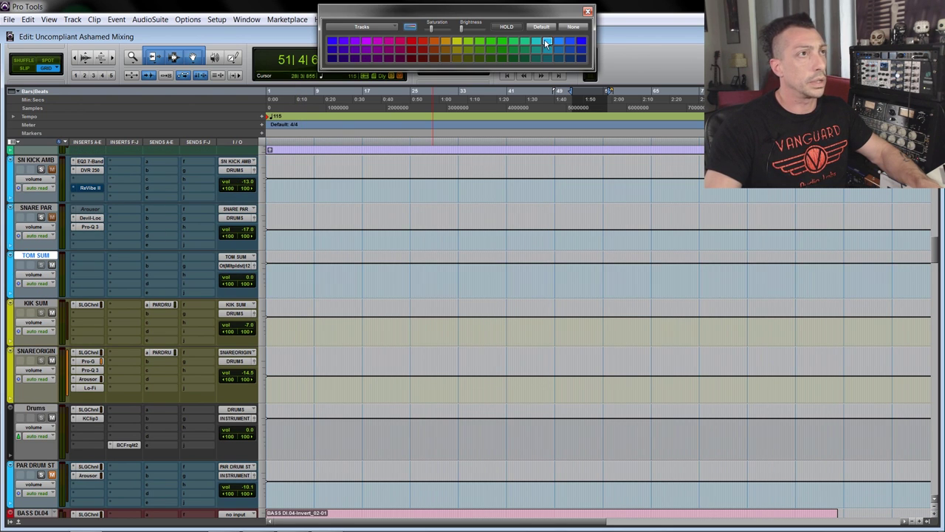
pyautogui.click(587, 13)
# Insert an SSL G-Channel on TOM SUM with a slightly adjusted filter setting.
pyautogui.click(240, 263)
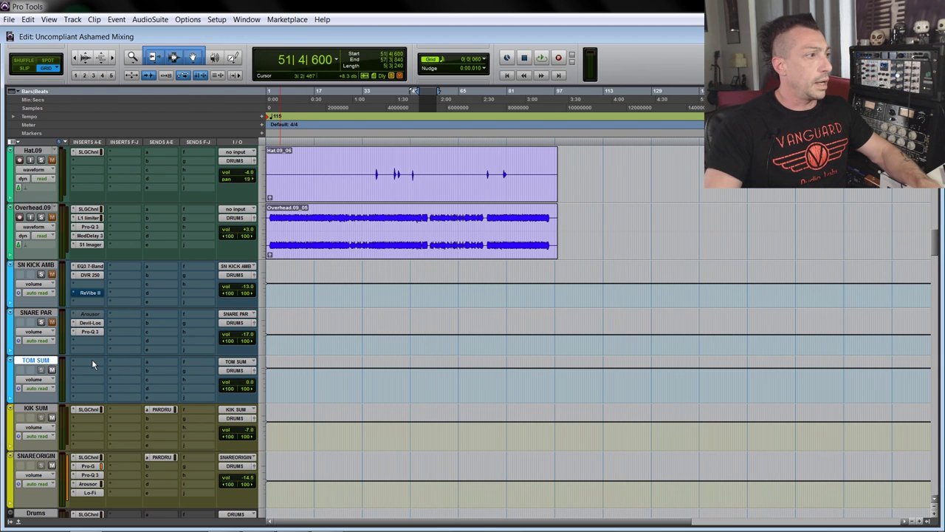
pyautogui.click(92, 364)
pyautogui.click(296, 392)
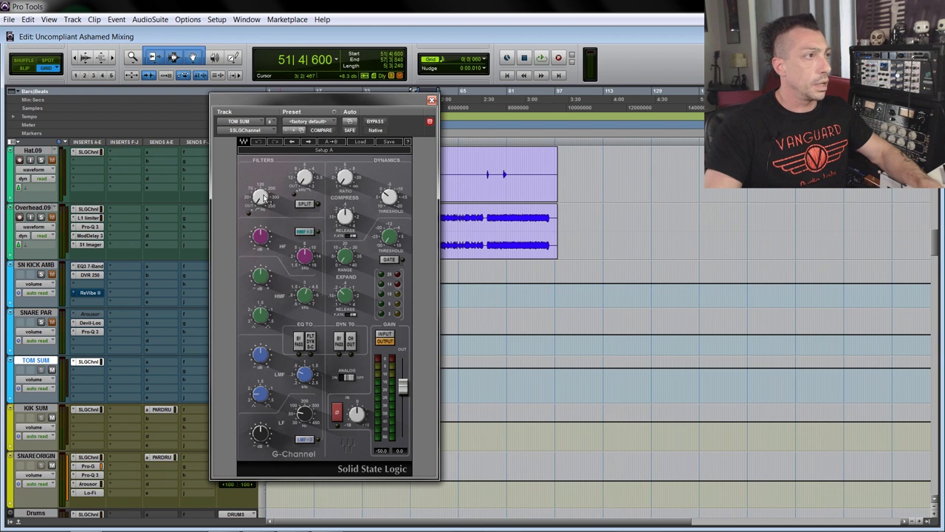
pyautogui.moveTo(262, 199); pyautogui.dragTo(263, 192)
pyautogui.click(432, 100)
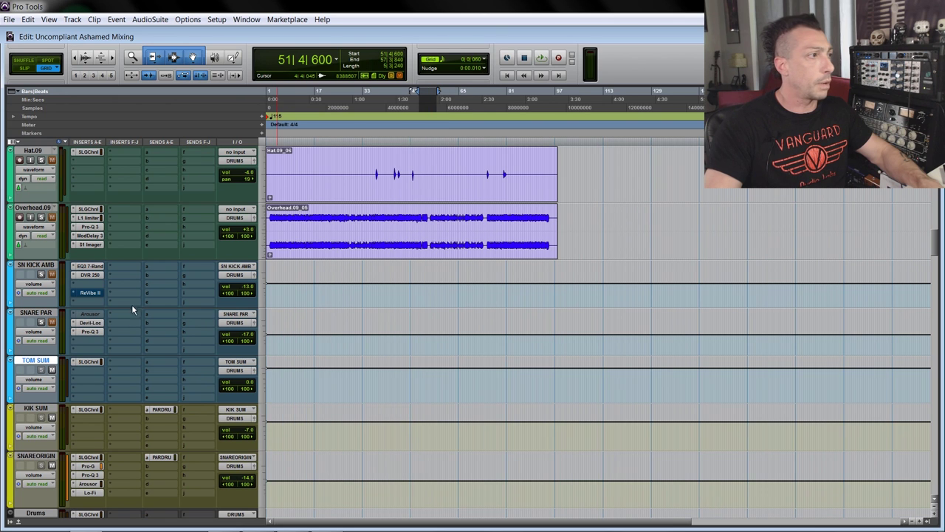
pyautogui.click(90, 377)
# Insert Kazrog True Iron on TOM SUM, raise Strength to 10.00 during playback, and A/B its bypass.
pyautogui.moveTo(148, 416)
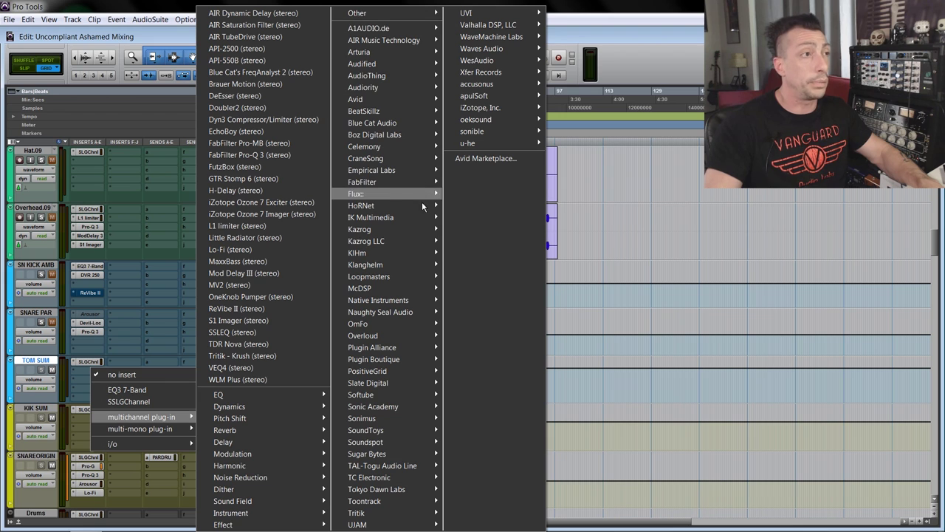
pyautogui.moveTo(430, 232)
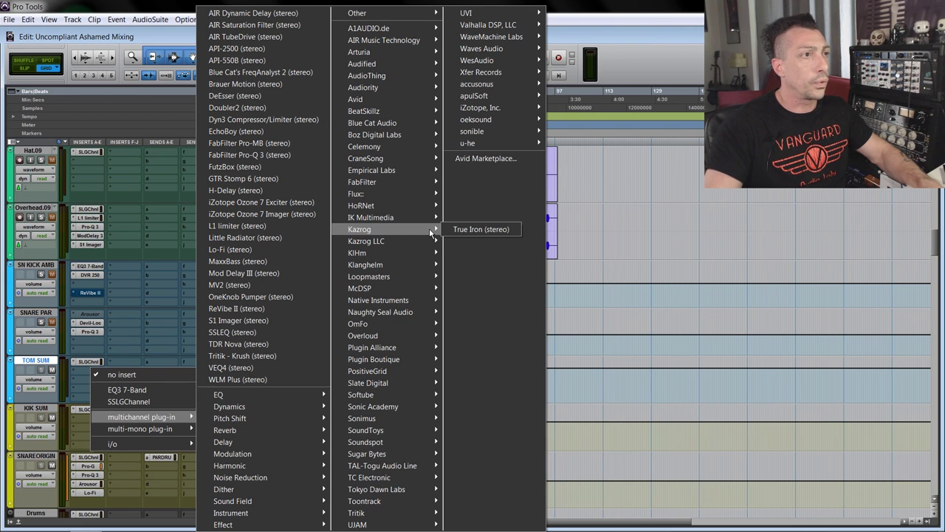
pyautogui.click(484, 228)
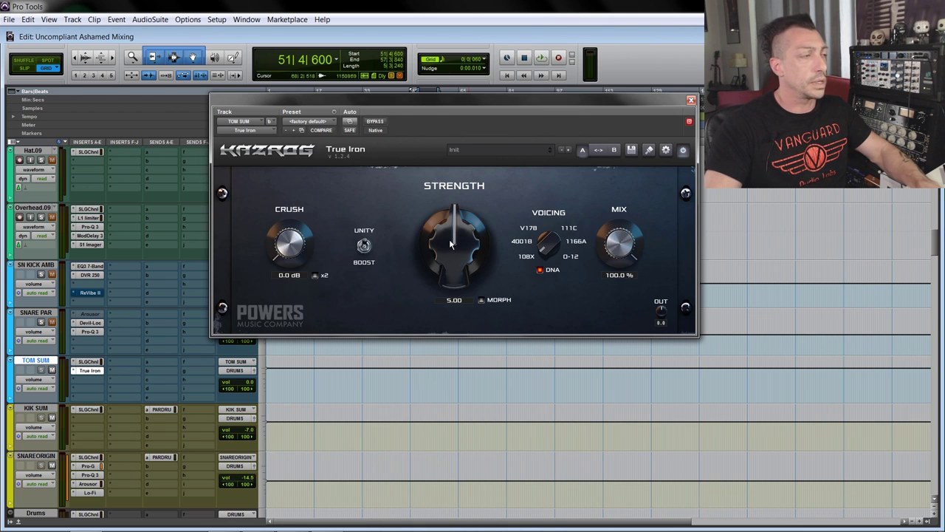
pyautogui.press('space')
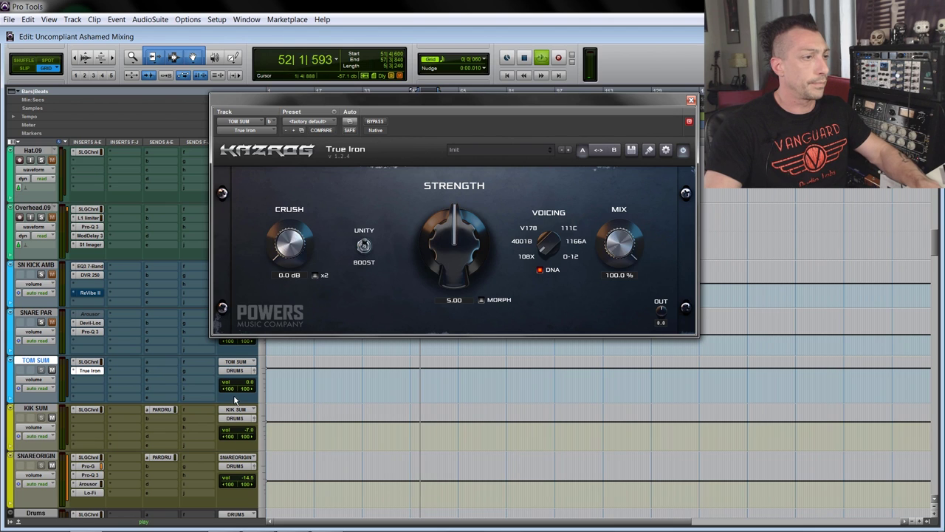
pyautogui.moveTo(434, 216); pyautogui.dragTo(443, 87)
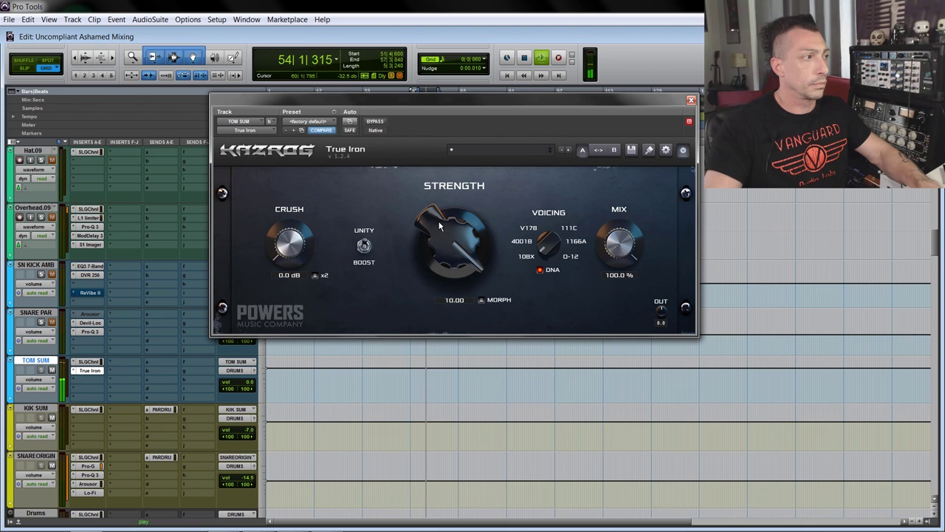
pyautogui.click(377, 123)
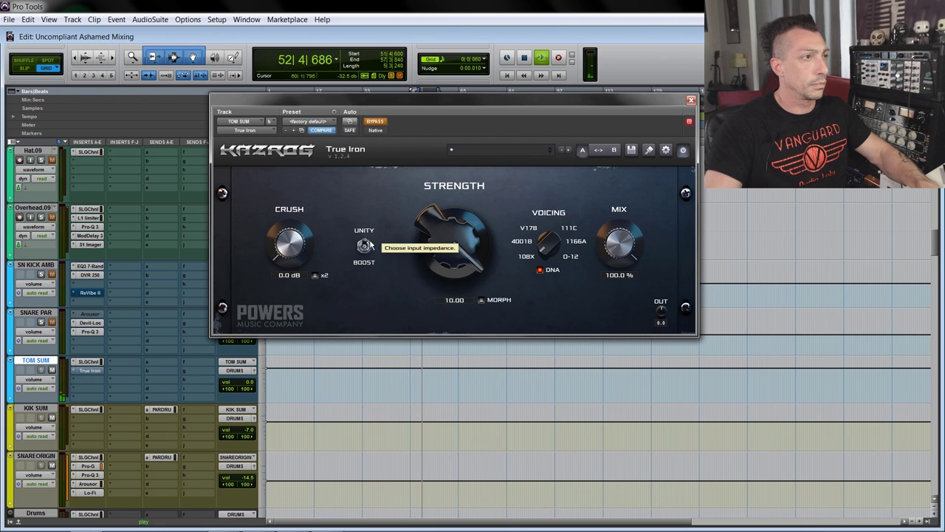
pyautogui.click(377, 123)
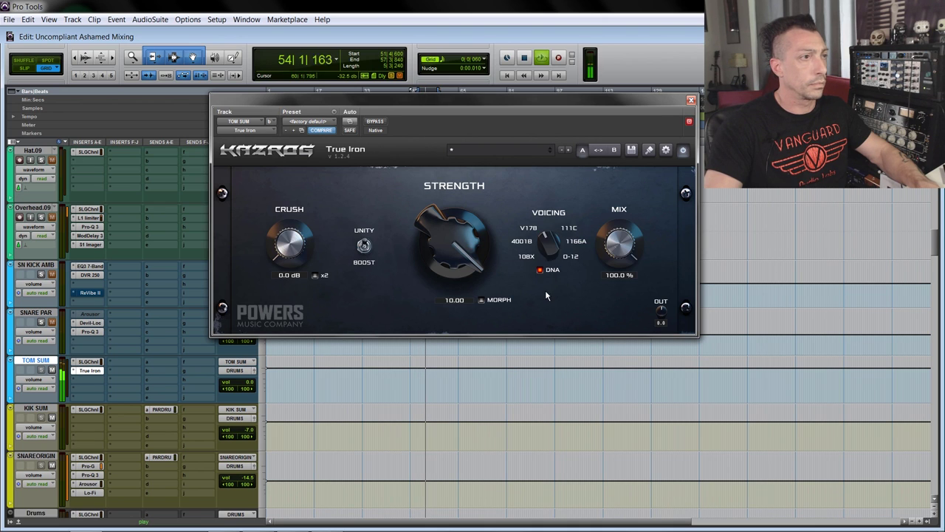
# Stop playback and insert Audiority's The Abuser in TOM SUM's third insert slot.
pyautogui.press('space')
pyautogui.rightClick(89, 370)
pyautogui.press('Escape')
pyautogui.click(89, 379)
pyautogui.moveTo(146, 426)
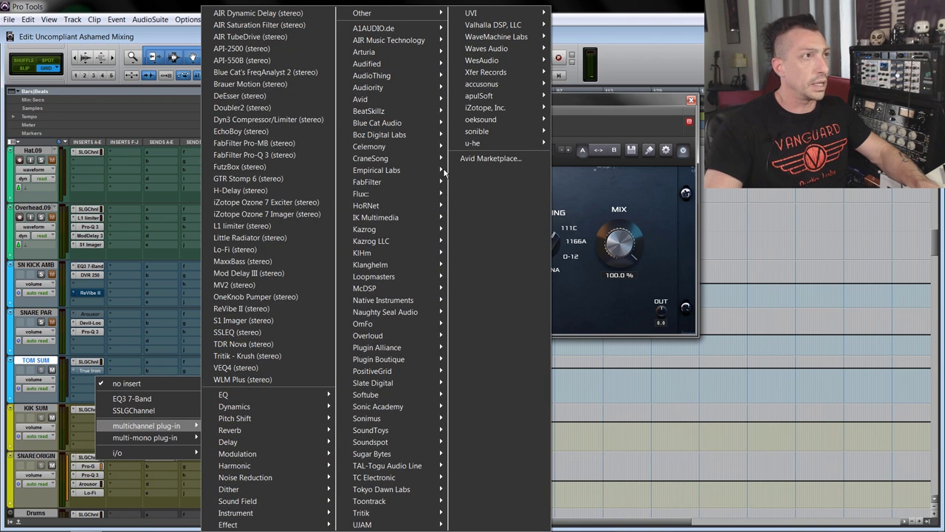
pyautogui.moveTo(295, 469)
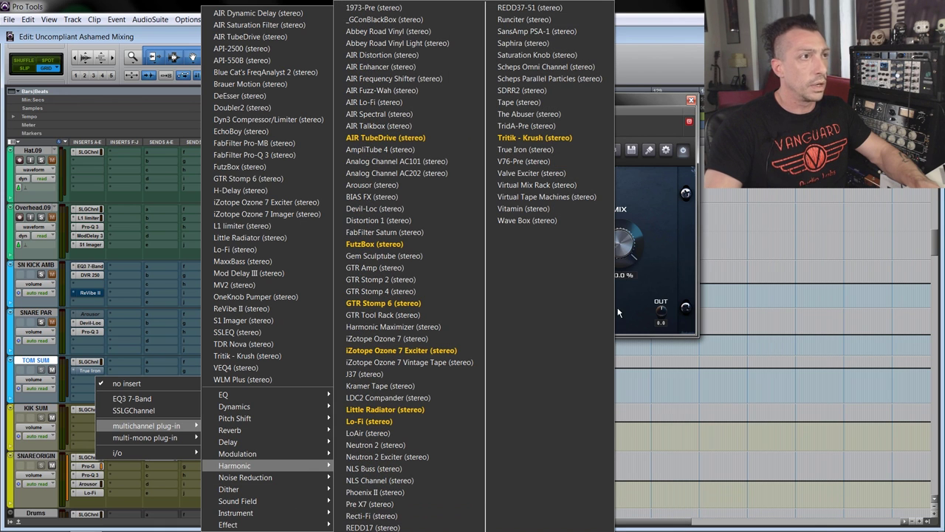
pyautogui.click(529, 114)
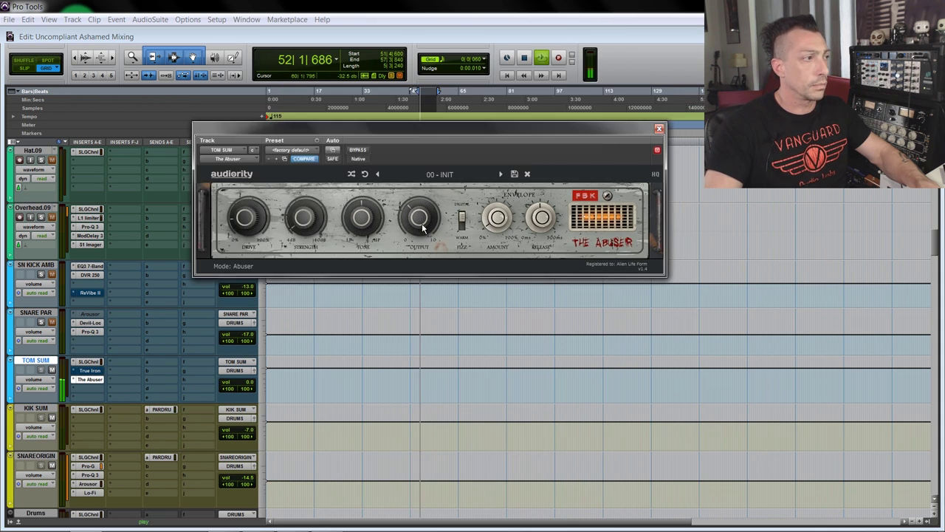
# Bypass and re-enable The Abuser, then bring up that slot's plug-in list to replace it.
pyautogui.hotkey('shift', 'a')
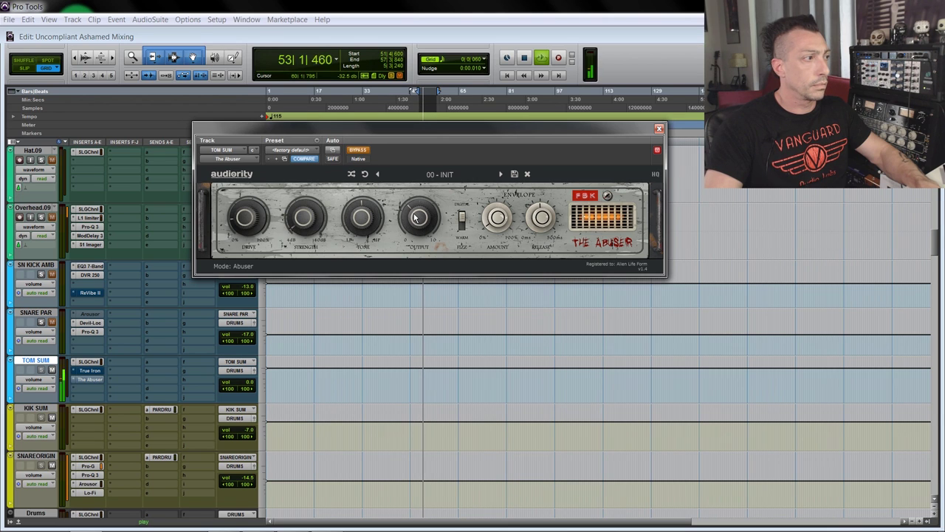
pyautogui.click(358, 150)
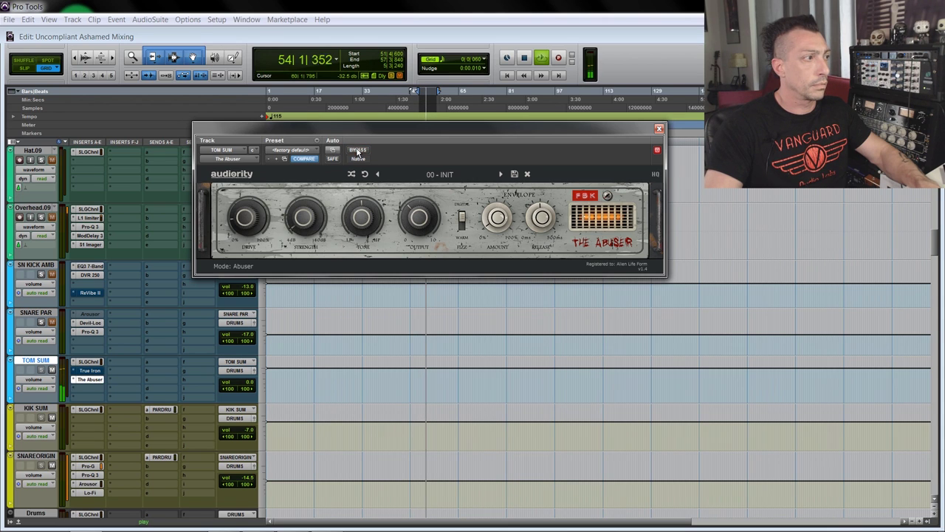
pyautogui.moveTo(367, 217)
pyautogui.click(74, 379)
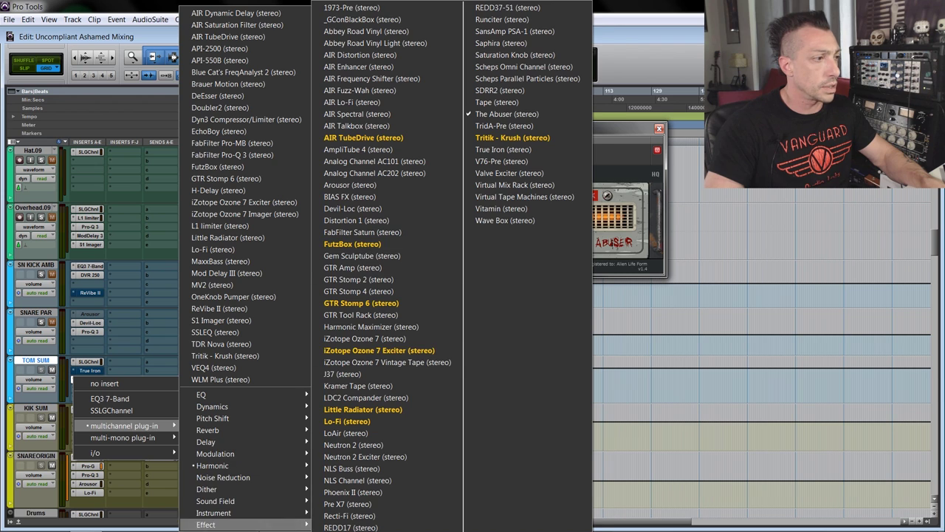
# Replace The Abuser with TR5 Classic Clipper and set its Slope to 0.0.
pyautogui.moveTo(264, 526)
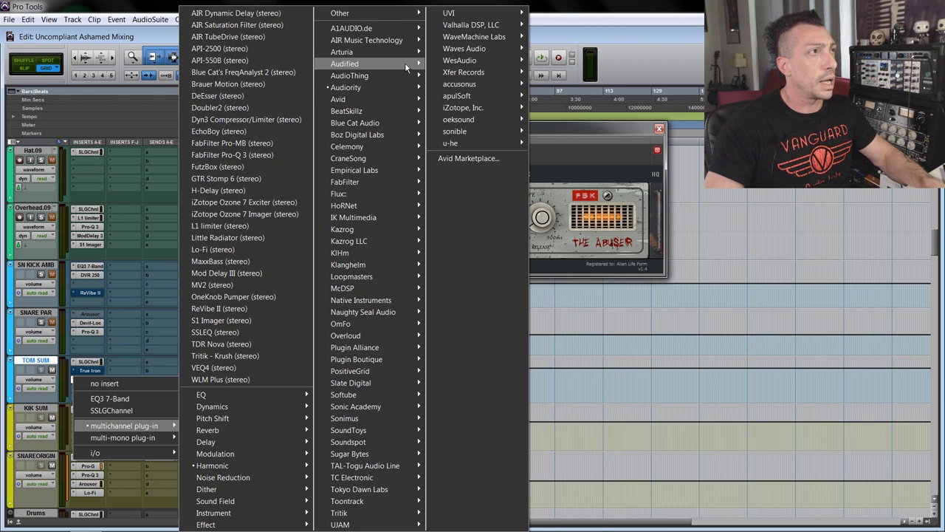
pyautogui.moveTo(409, 13)
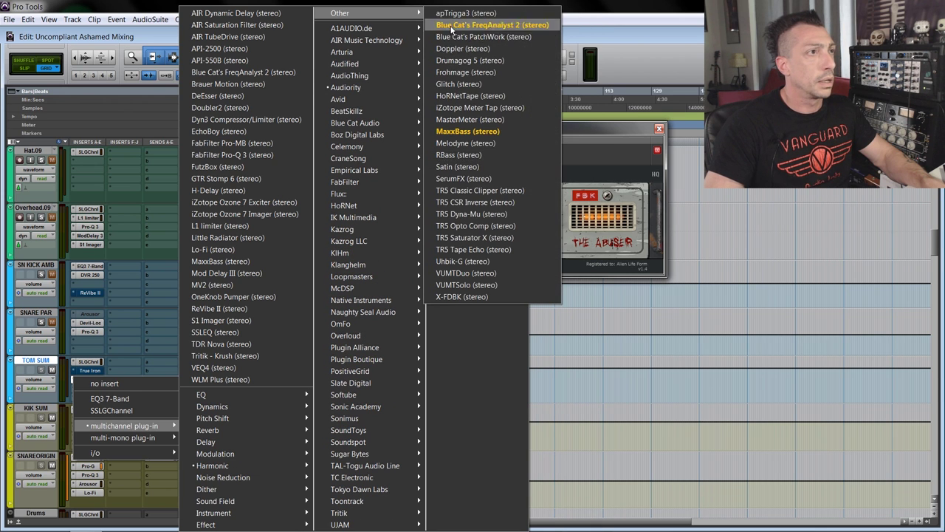
pyautogui.click(478, 191)
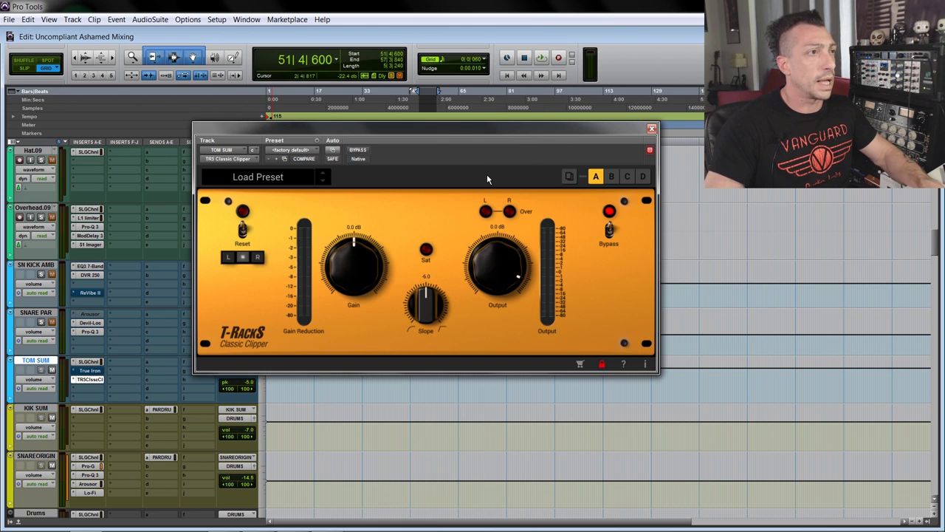
pyautogui.moveTo(429, 317); pyautogui.dragTo(406, 238)
pyautogui.press('space')
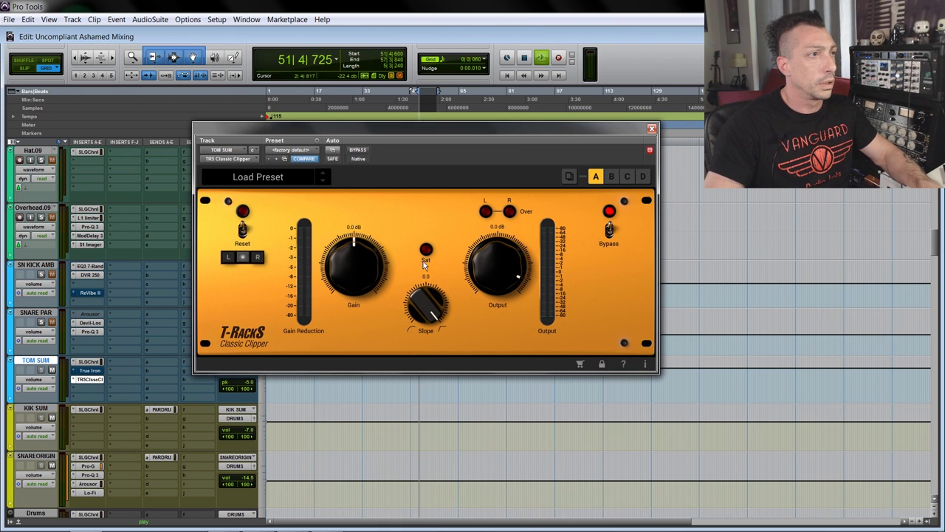
# Set the clipper's Gain to 5.2 dB and Output to -5.2 dB while auditioning playback.
pyautogui.moveTo(357, 255); pyautogui.dragTo(375, 249)
pyautogui.moveTo(495, 259)
pyautogui.mouseDown()
pyautogui.moveTo(509, 265)
pyautogui.moveTo(499, 276)
pyautogui.moveTo(498, 260)
pyautogui.mouseUp()
pyautogui.press('space')
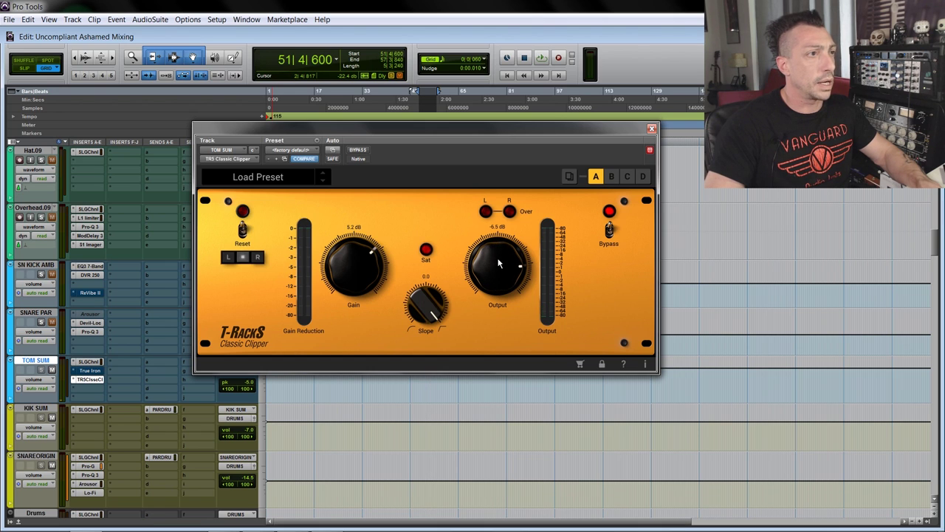
pyautogui.press('space')
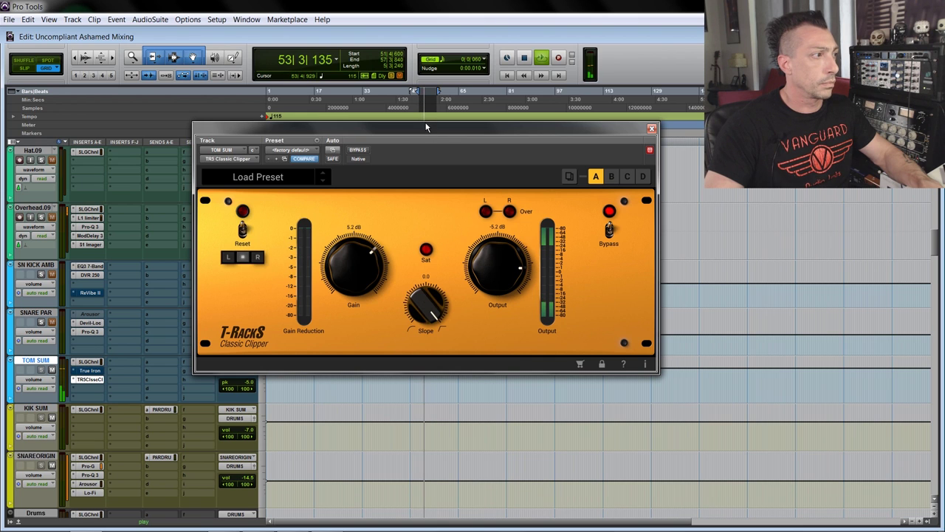
pyautogui.moveTo(424, 128); pyautogui.dragTo(398, 74)
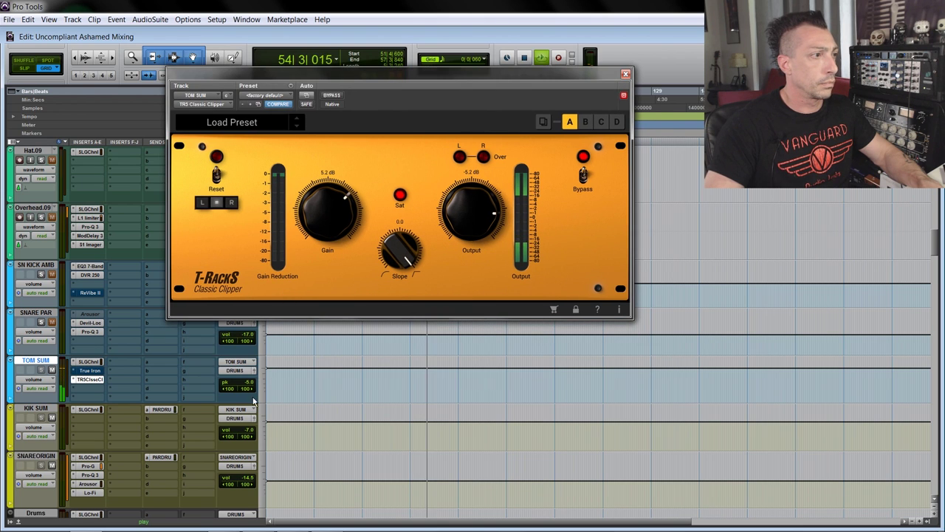
pyautogui.press('space')
pyautogui.press('space')
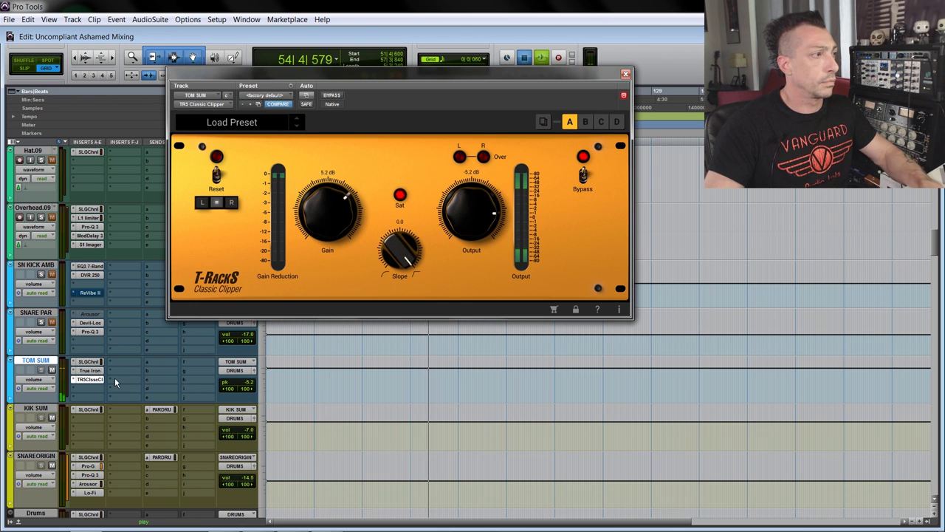
# Stop playback and lower True Iron's Strength on TOM SUM to 8.37.
pyautogui.press('space')
pyautogui.click(91, 370)
pyautogui.moveTo(410, 220); pyautogui.dragTo(395, 260)
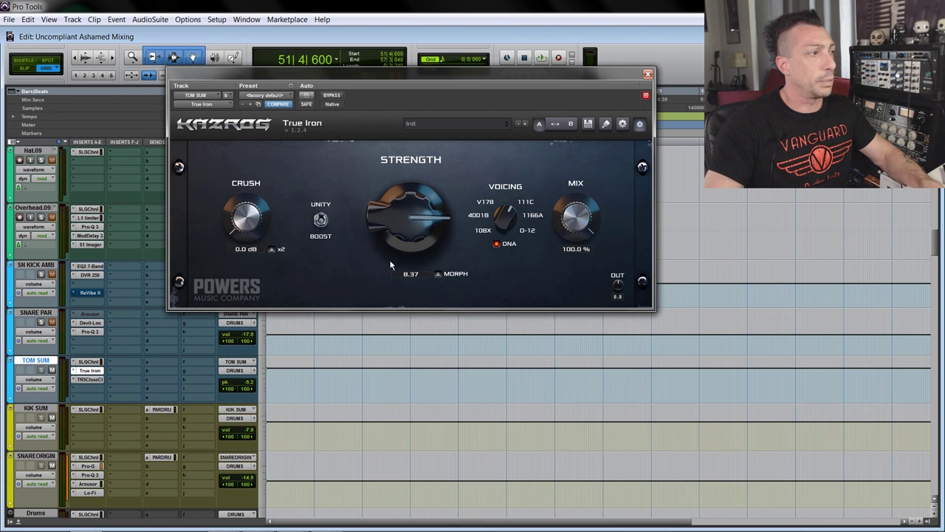
# Set the clipper's Gain to 5.8 dB and close the plug-in window.
pyautogui.click(102, 379)
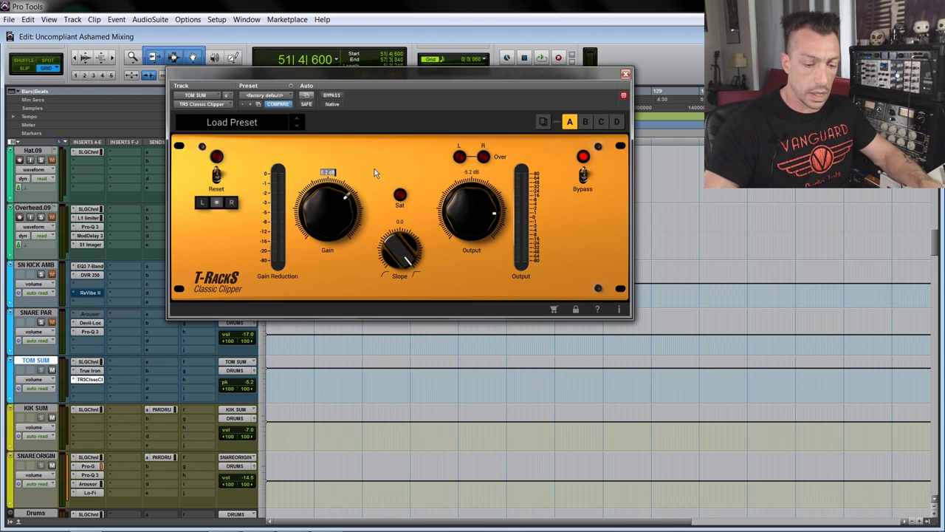
pyautogui.write('5.8')
pyautogui.press('Return')
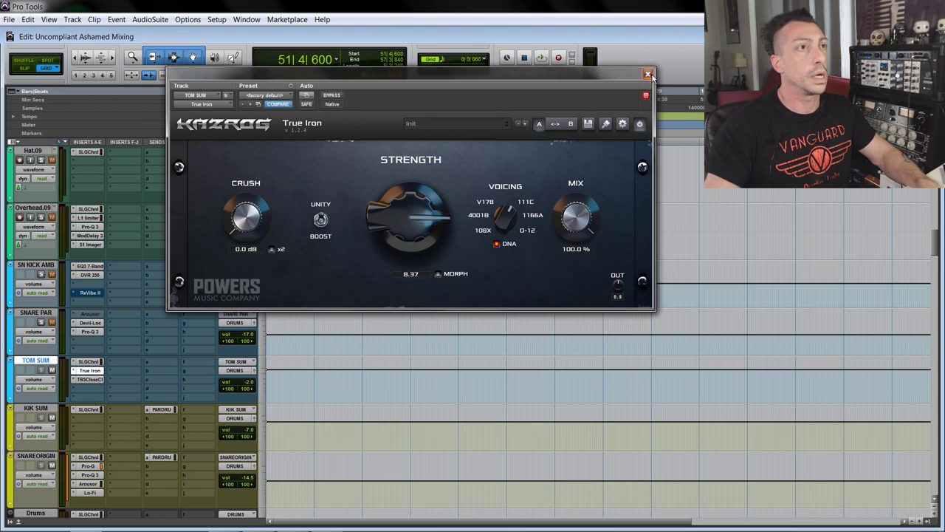
pyautogui.click(648, 75)
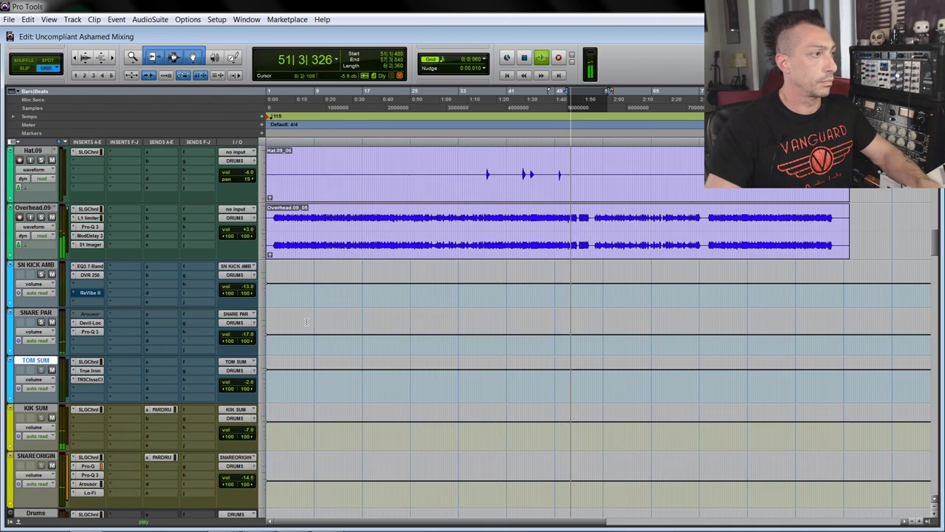
# Set TOM SUM's bus volume to -1.0 dB and audition the change.
pyautogui.scroll(-3, 288, 317)
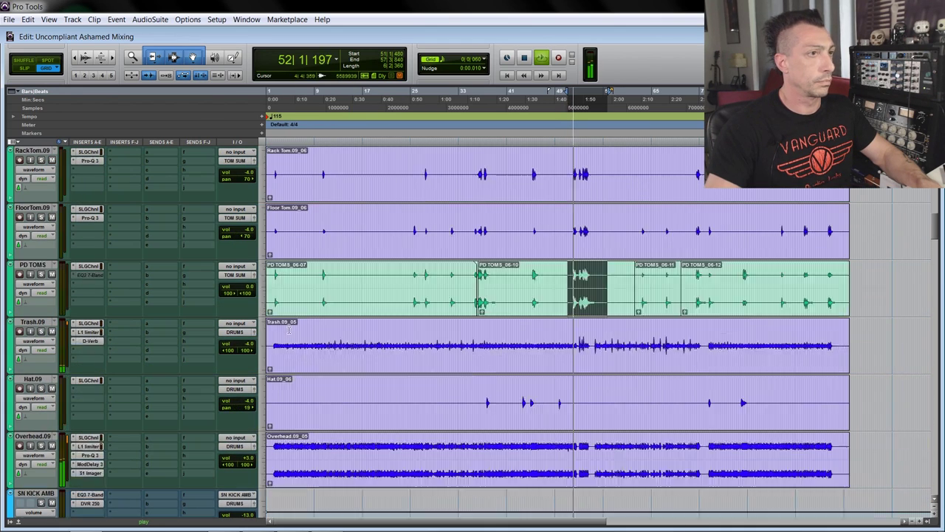
pyautogui.scroll(2, 216, 324)
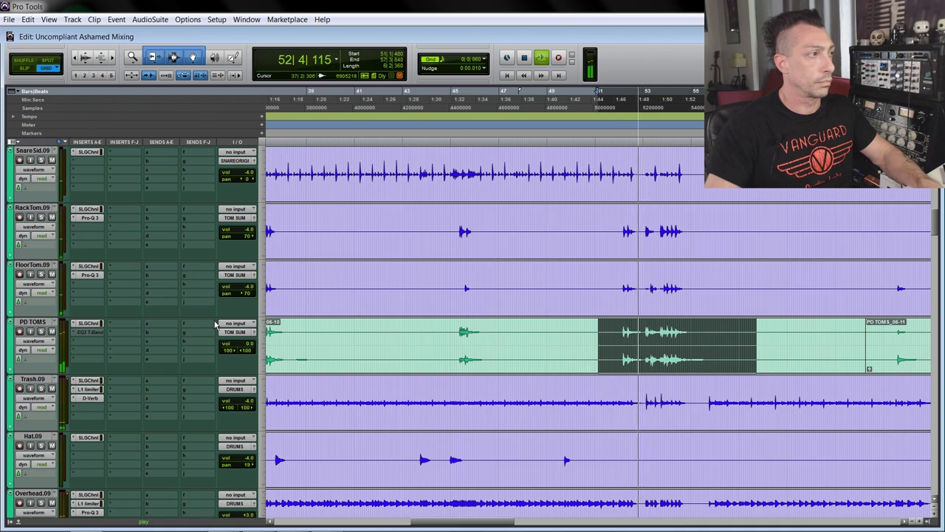
pyautogui.scroll(-5, 185, 311)
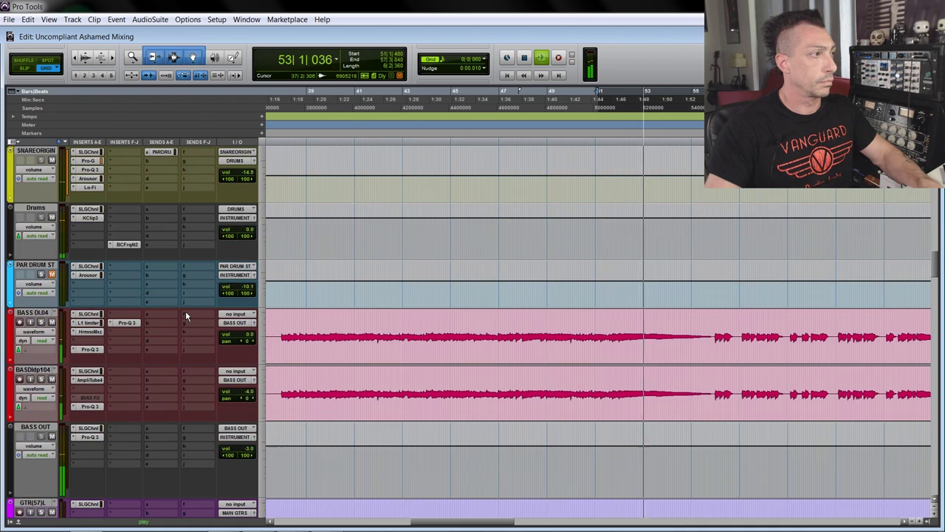
pyautogui.scroll(2, 185, 311)
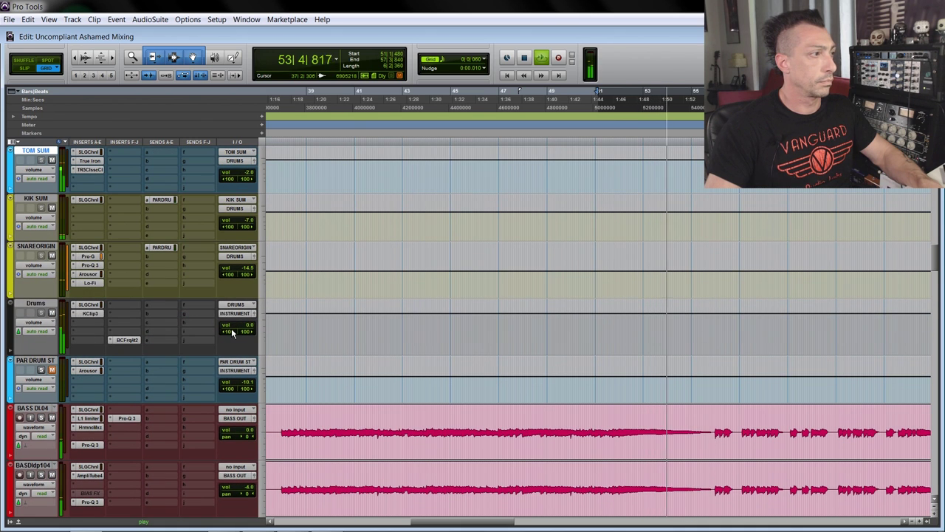
pyautogui.scroll(-1, 231, 327)
pyautogui.scroll(3, 231, 330)
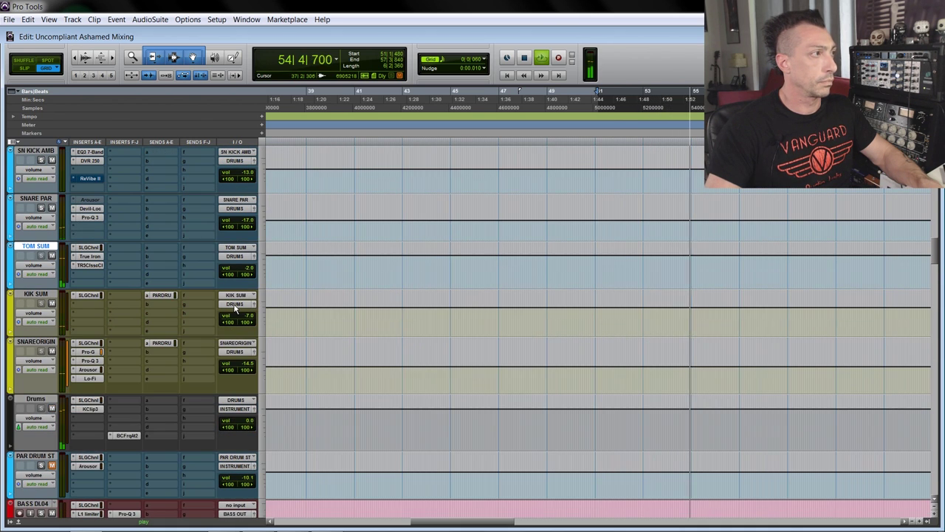
pyautogui.click(254, 255)
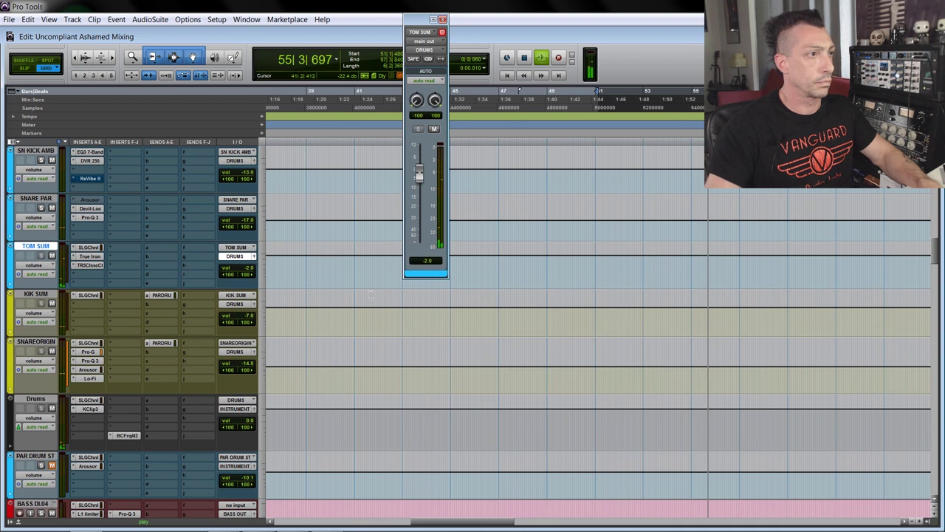
pyautogui.click(427, 261)
pyautogui.press('space')
pyautogui.press('Return')
pyautogui.press('space')
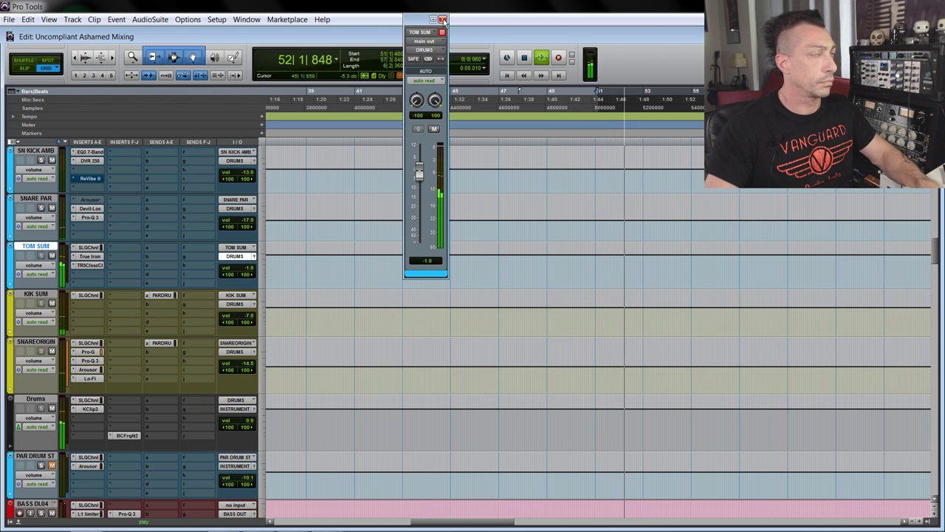
# Close the fader window, open TOM SUM's SSL G-Channel, and stop playback.
pyautogui.click(442, 20)
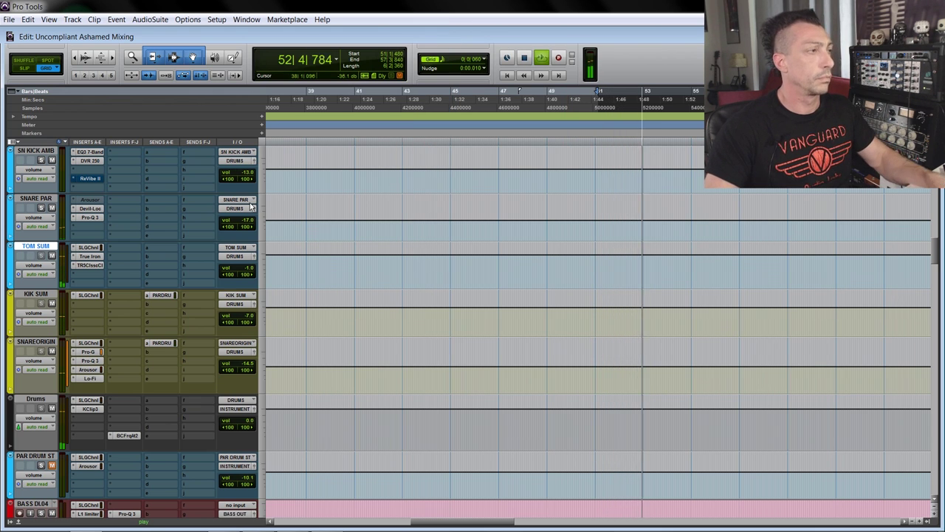
pyautogui.click(96, 247)
pyautogui.press('space')
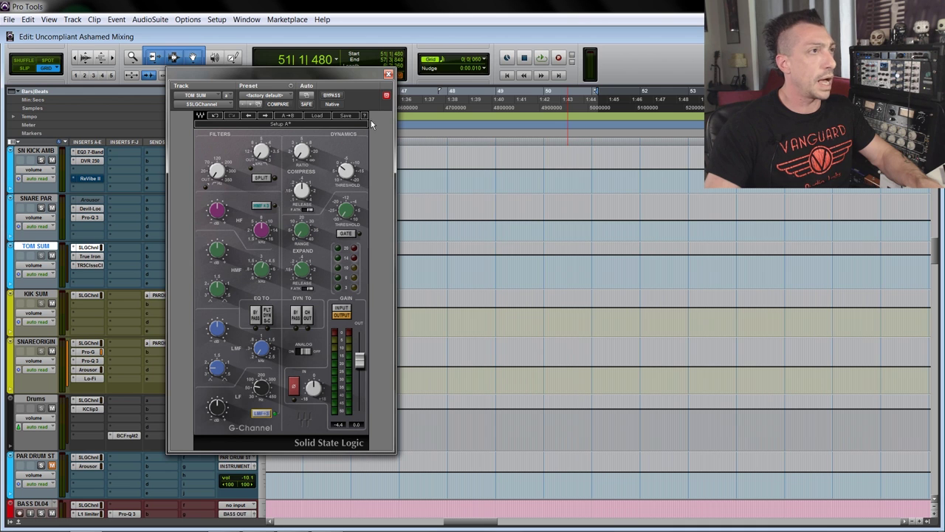
# Close the G-Channel and select the PD TOMS fill starting at bar 52.
pyautogui.click(386, 76)
pyautogui.scroll(8, 435, 249)
pyautogui.scroll(-3, 515, 312)
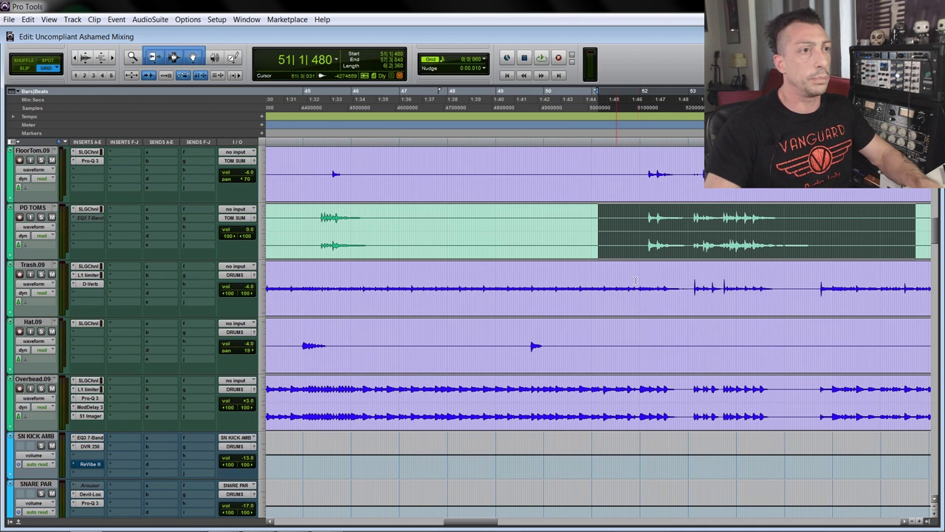
pyautogui.moveTo(650, 222); pyautogui.dragTo(822, 239)
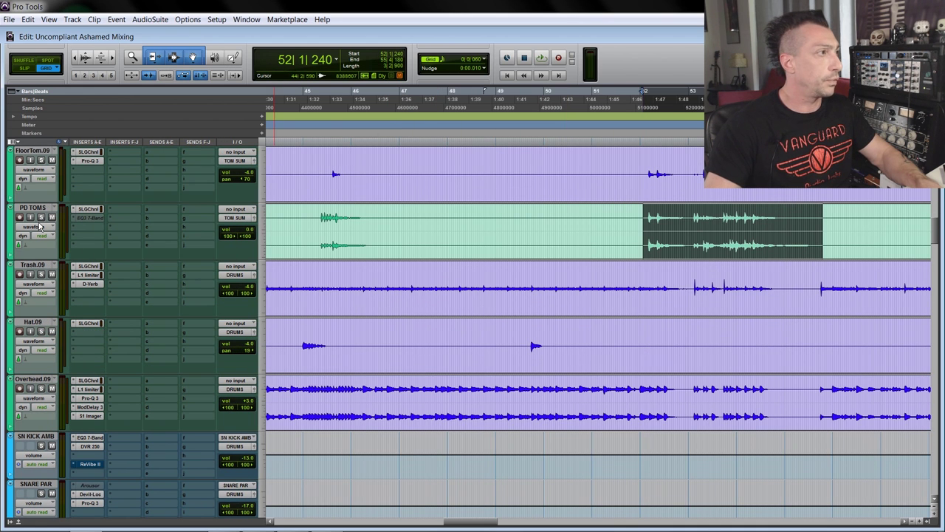
pyautogui.scroll(1, 48, 195)
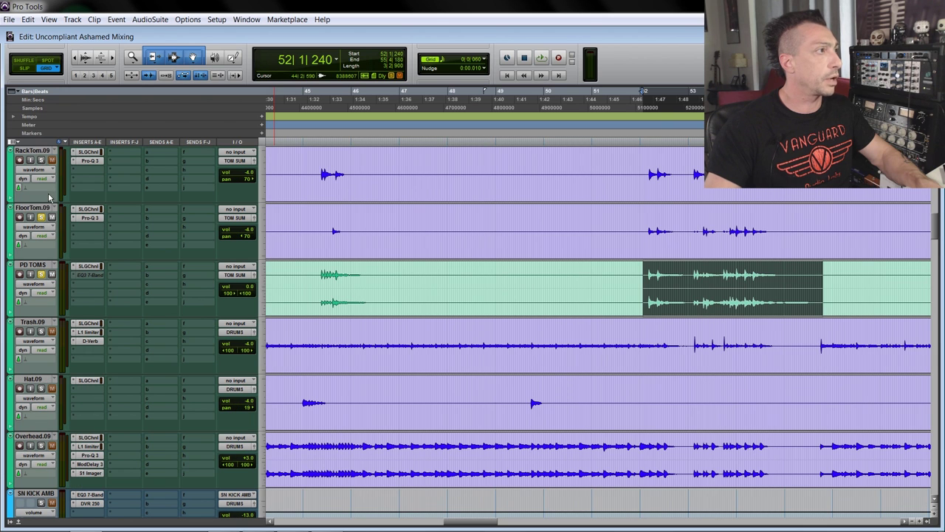
pyautogui.scroll(-6, 41, 168)
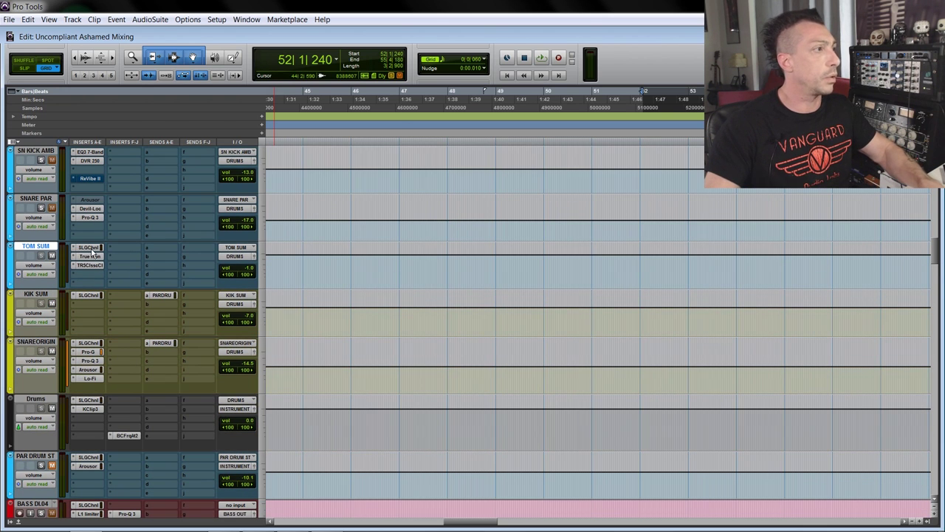
# Audition the tom fill through TOM SUM's G-Channel while adjusting its LMF and HF EQ knobs.
pyautogui.click(88, 247)
pyautogui.press('space')
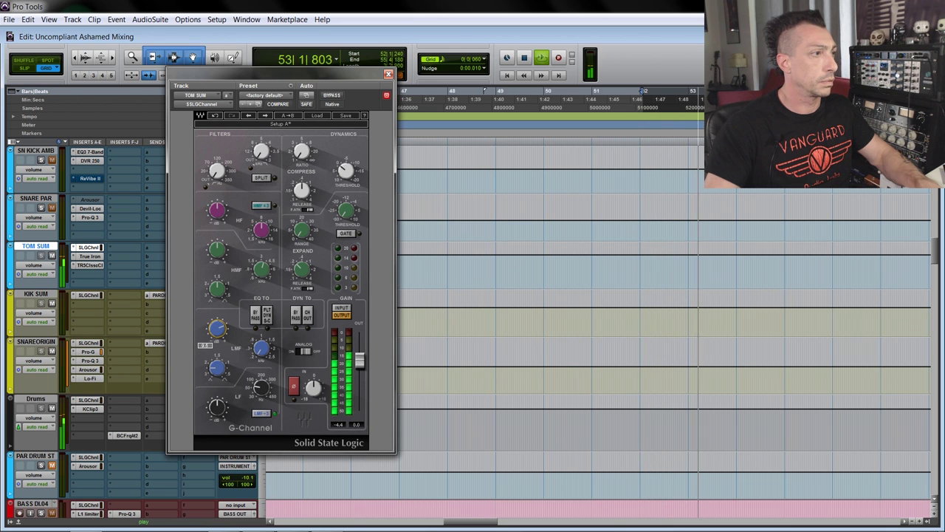
pyautogui.click(261, 347)
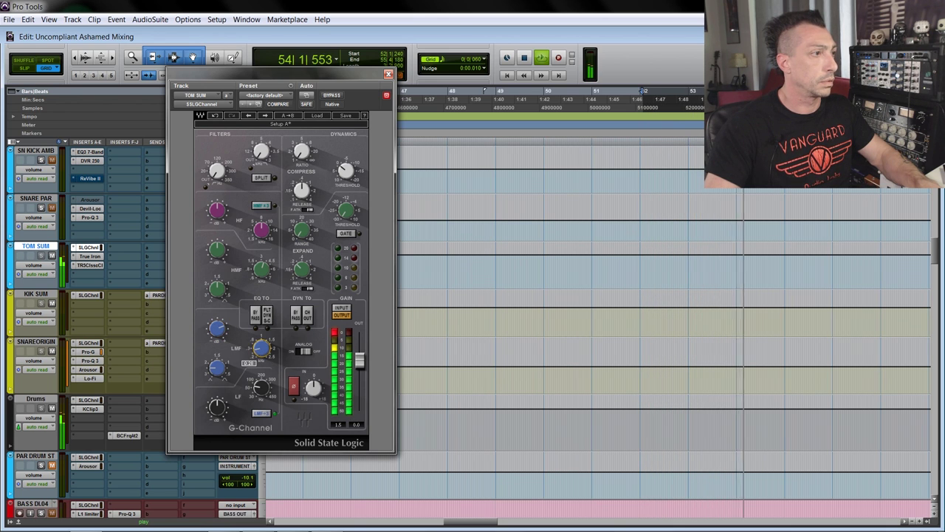
pyautogui.press('space')
pyautogui.click(220, 332)
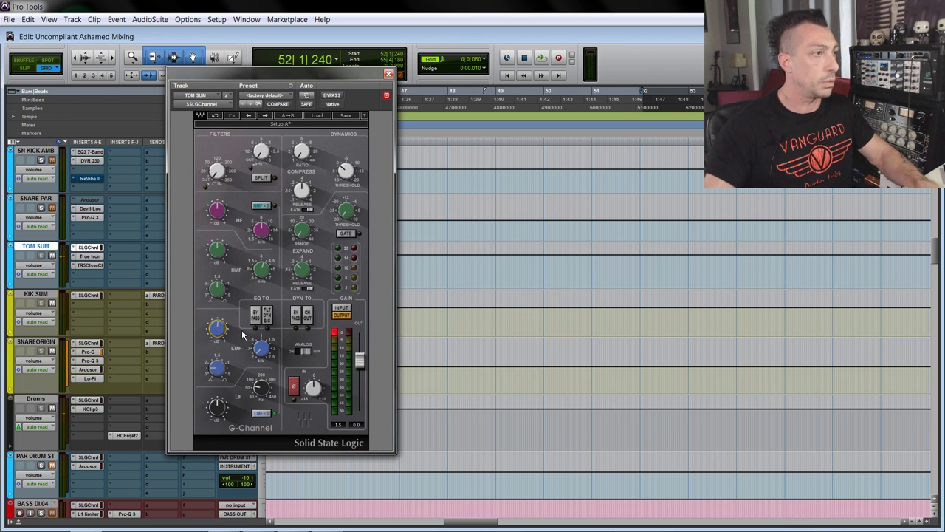
pyautogui.press('space')
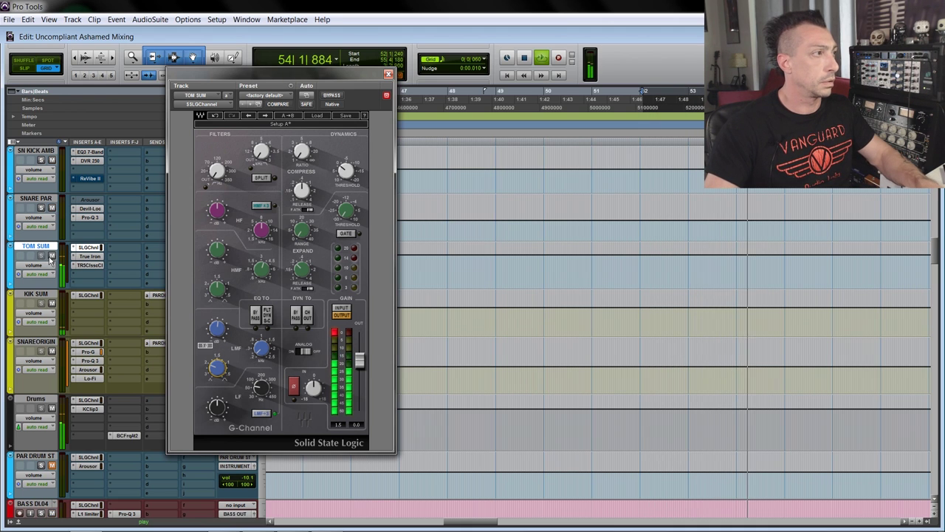
pyautogui.click(389, 75)
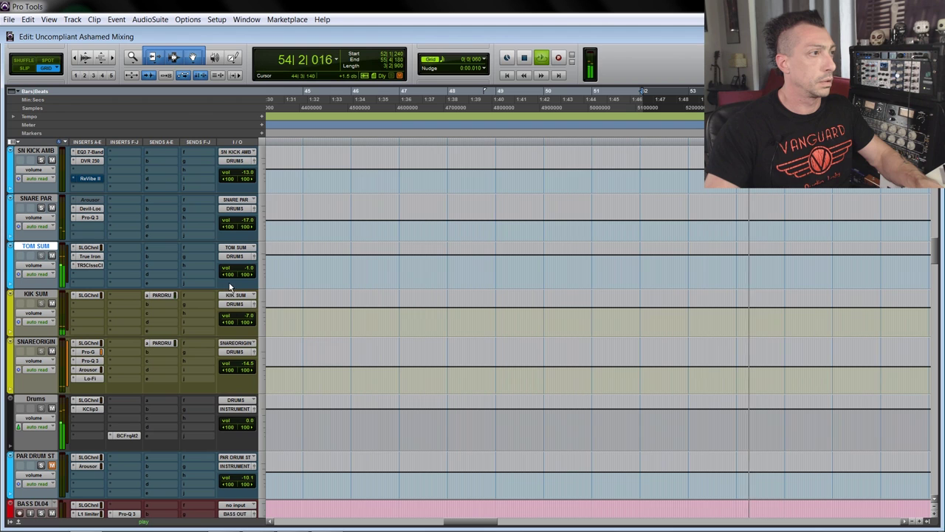
# Stop playback, zoom out to the full song, and scroll to the MAIN GTRS and PAR GTRS tracks.
pyautogui.press('space')
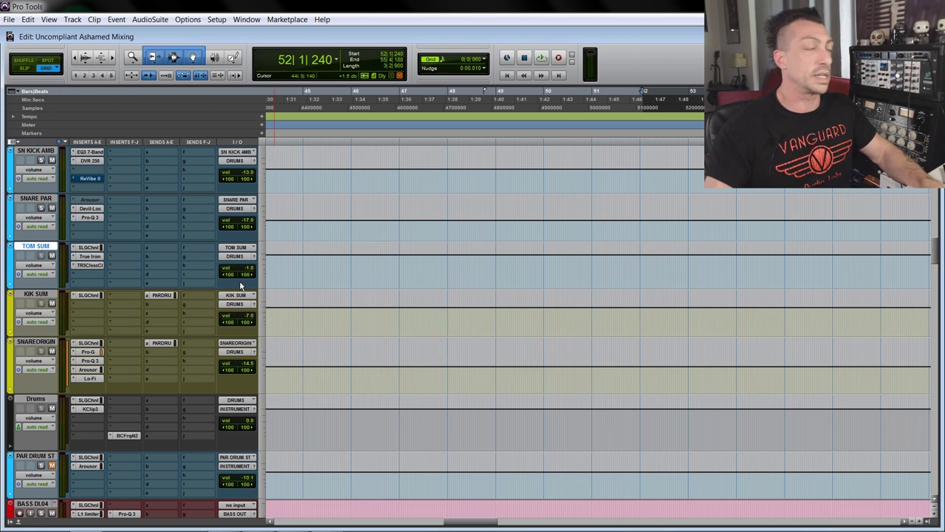
pyautogui.hotkey('ctrl', '[')
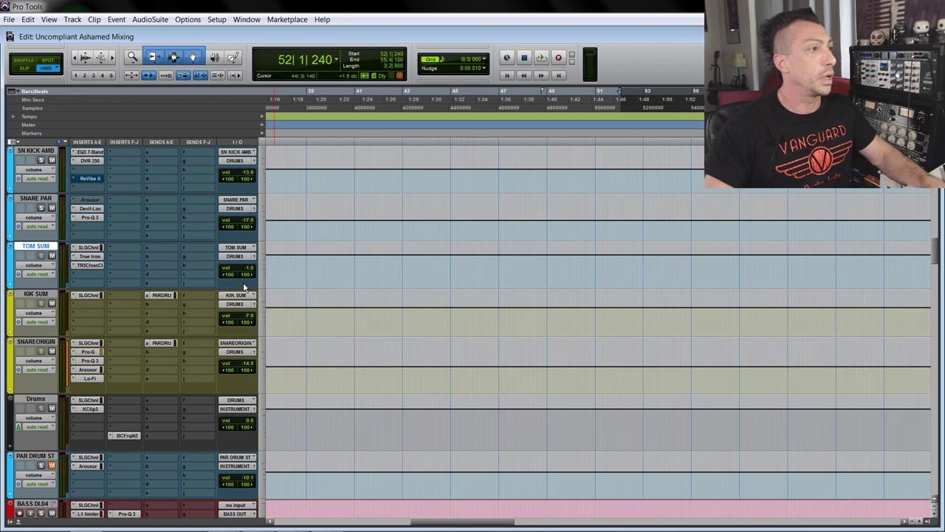
pyautogui.hotkey('ctrl', '[')
pyautogui.hotkey('ctrl', '[')
pyautogui.scroll(5, 325, 316)
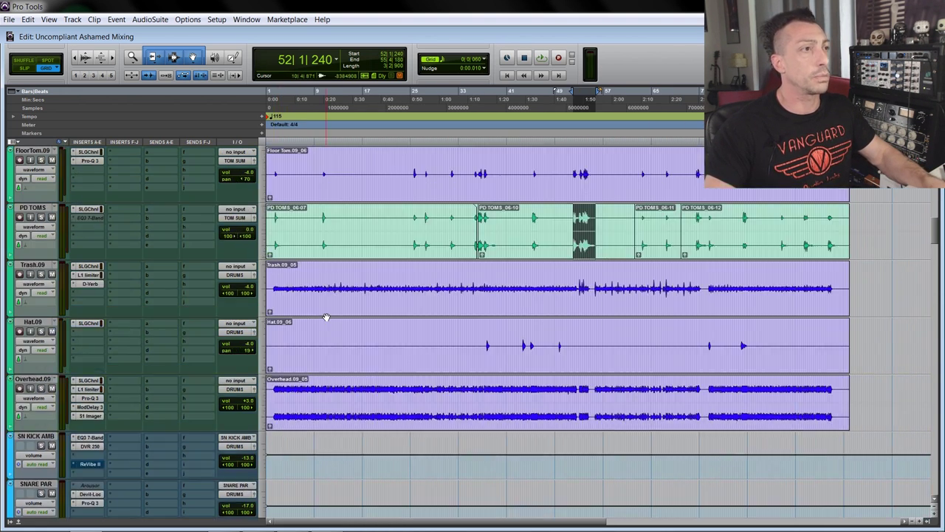
pyautogui.hotkey('ctrl', '[')
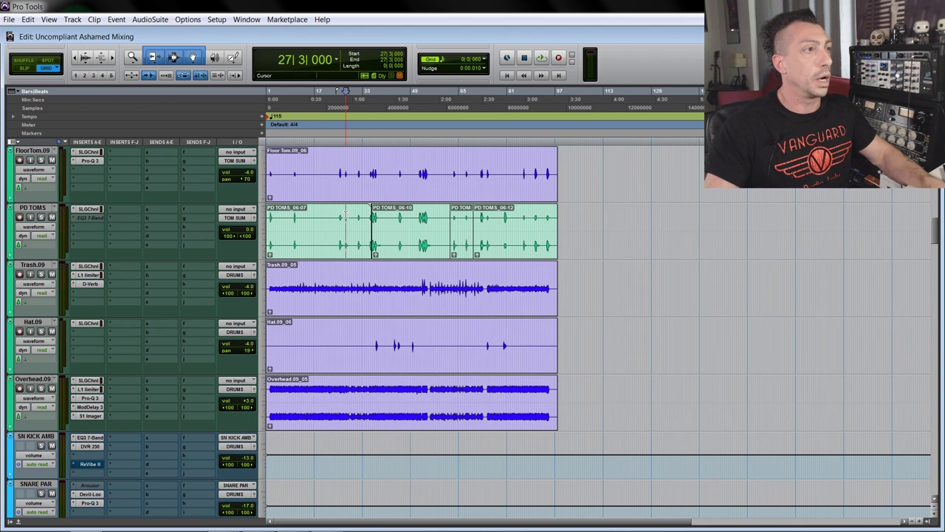
pyautogui.hotkey('ctrl', ']')
pyautogui.hotkey('ctrl', ']')
pyautogui.hotkey('ctrl', '[')
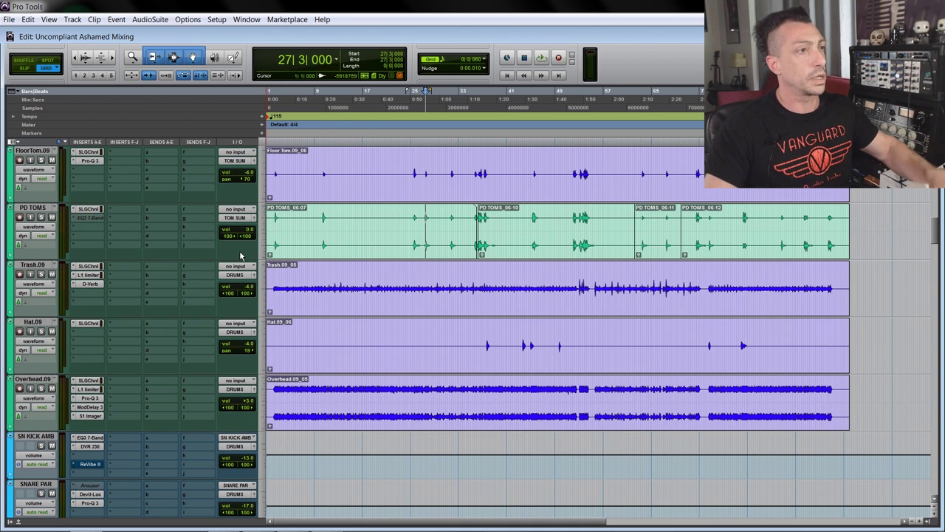
pyautogui.scroll(-6, 240, 255)
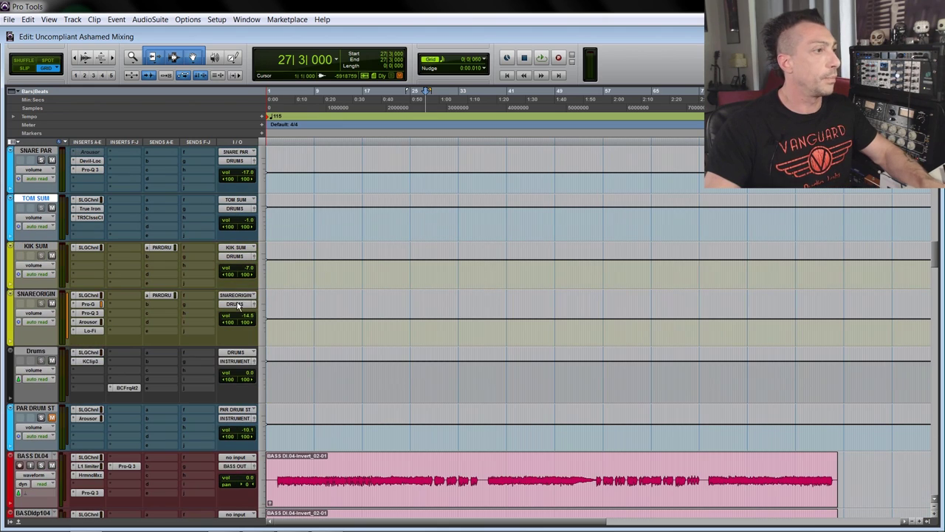
pyautogui.hotkey('ctrl', ']')
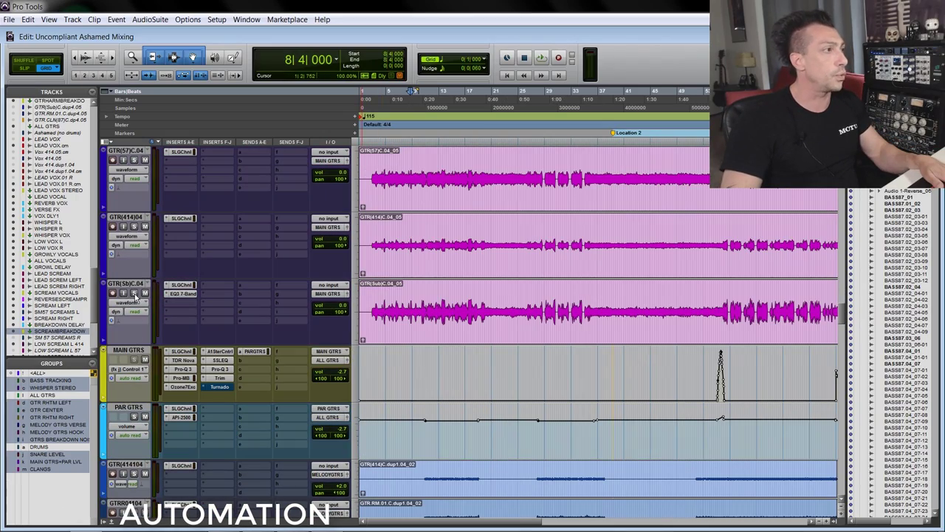
pyautogui.scroll(3, 135, 295)
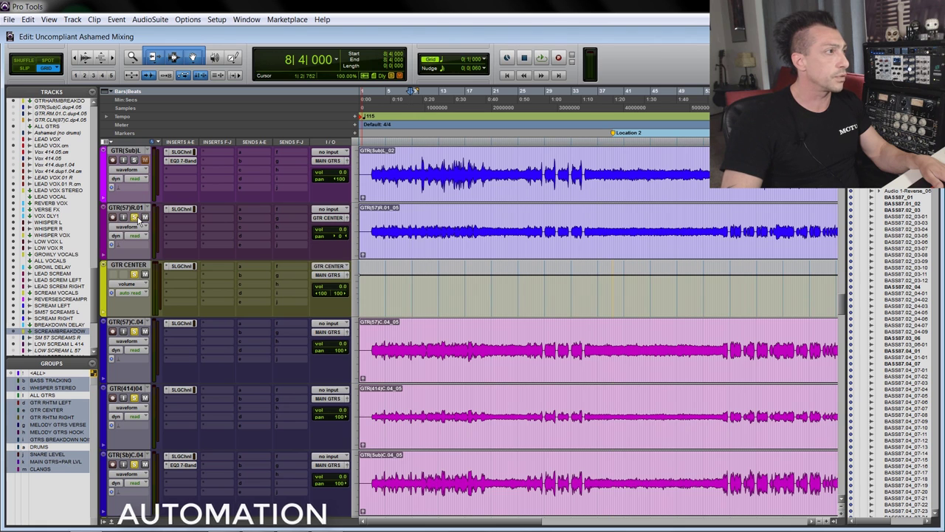
# Select the MAIN GTRS automation swell over bars 53–57 and play it back.
pyautogui.scroll(-3, 334, 269)
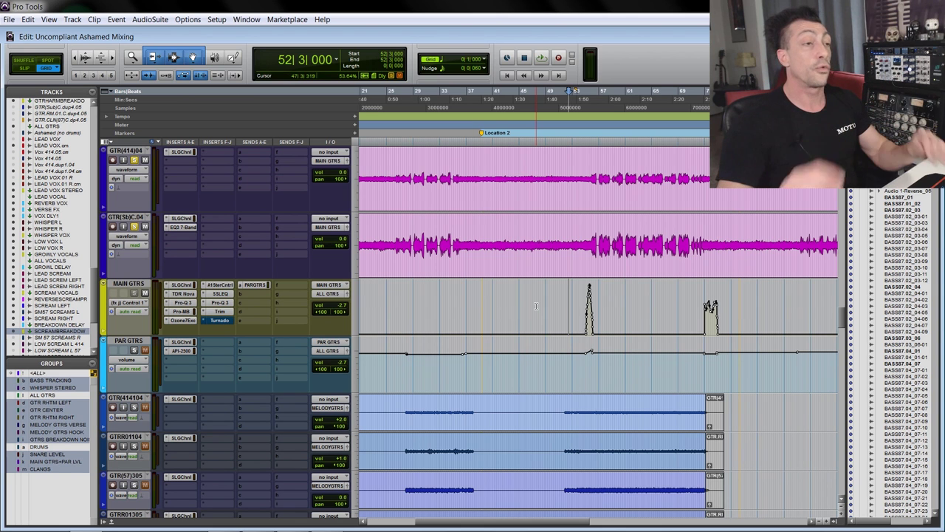
pyautogui.scroll(2, 547, 307)
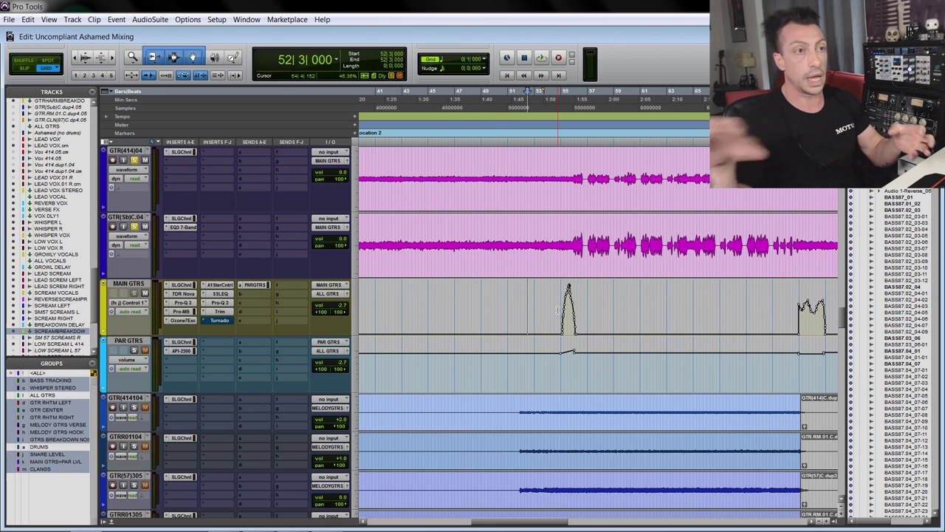
pyautogui.moveTo(534, 306); pyautogui.dragTo(608, 311)
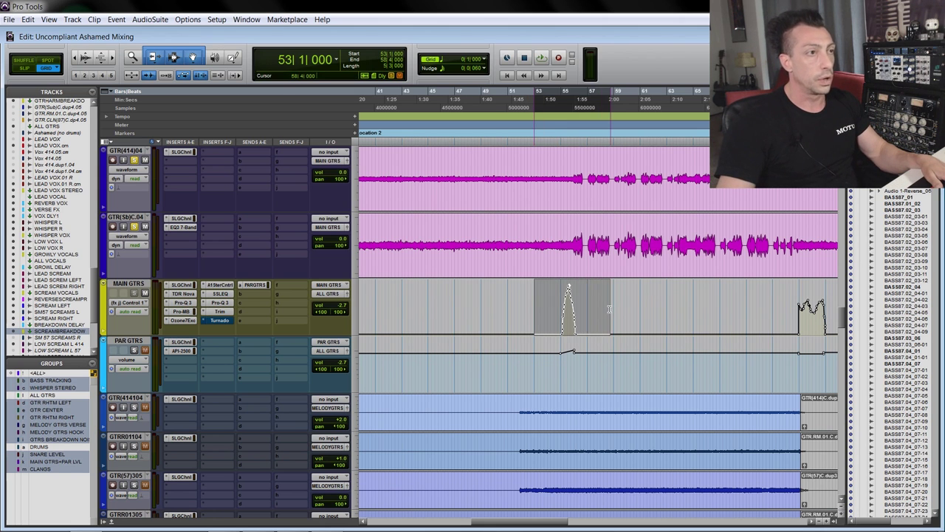
pyautogui.press('space')
pyautogui.scroll(4, 589, 319)
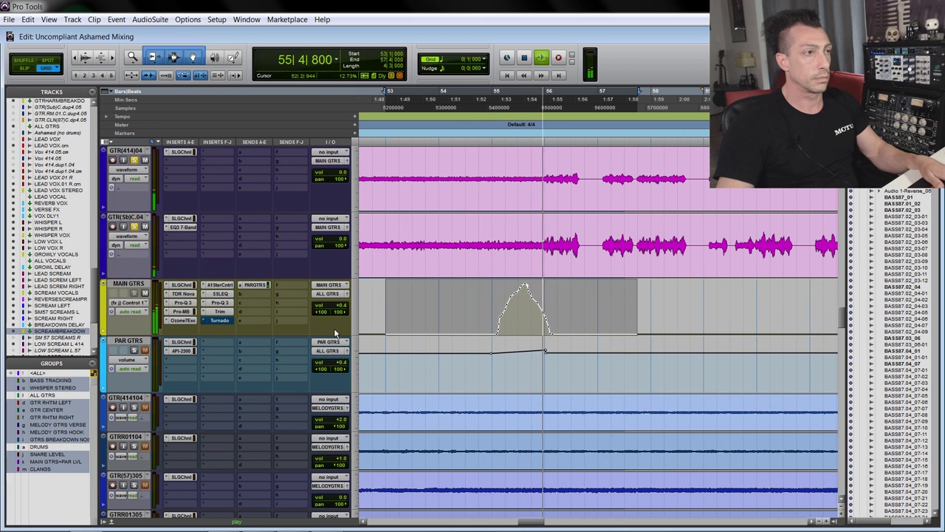
pyautogui.press('space')
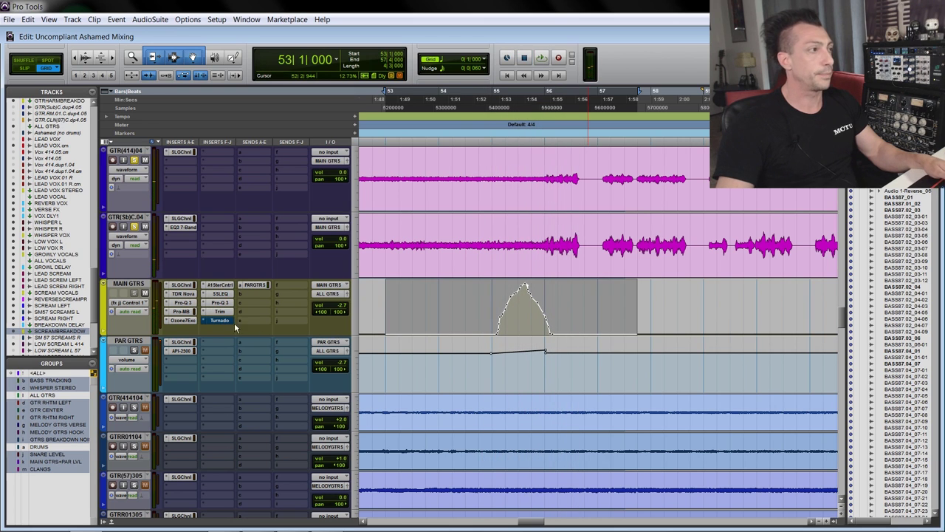
# Open the Turnado plug-in on MAIN GTRS and move its window out of the way.
pyautogui.click(220, 319)
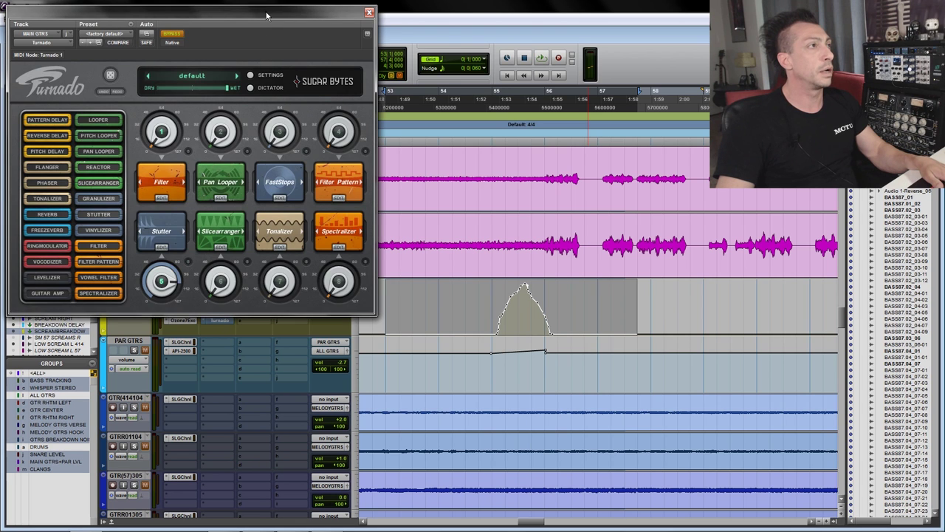
pyautogui.moveTo(267, 20); pyautogui.dragTo(368, 49)
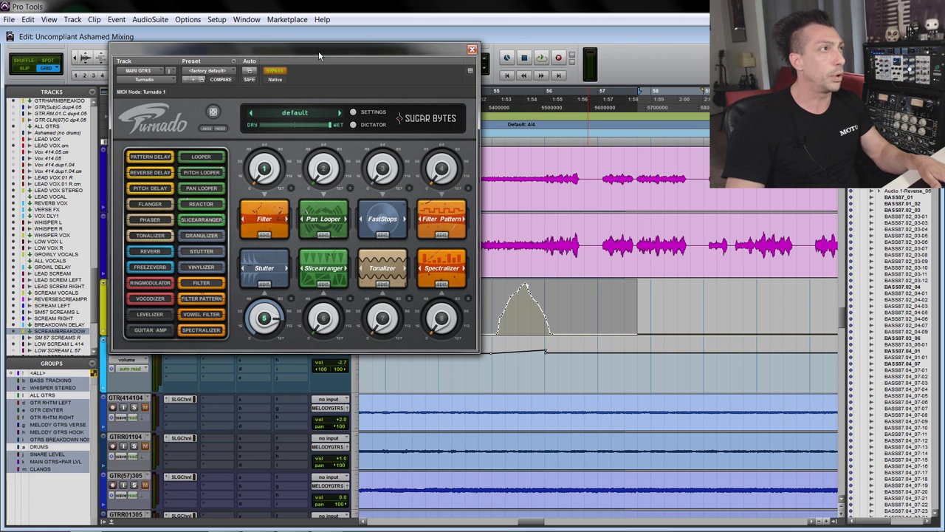
pyautogui.moveTo(295, 51); pyautogui.dragTo(384, 1)
# Show Turnado's Control 5 automation lane on MAIN GTRS.
pyautogui.click(122, 302)
pyautogui.moveTo(220, 402)
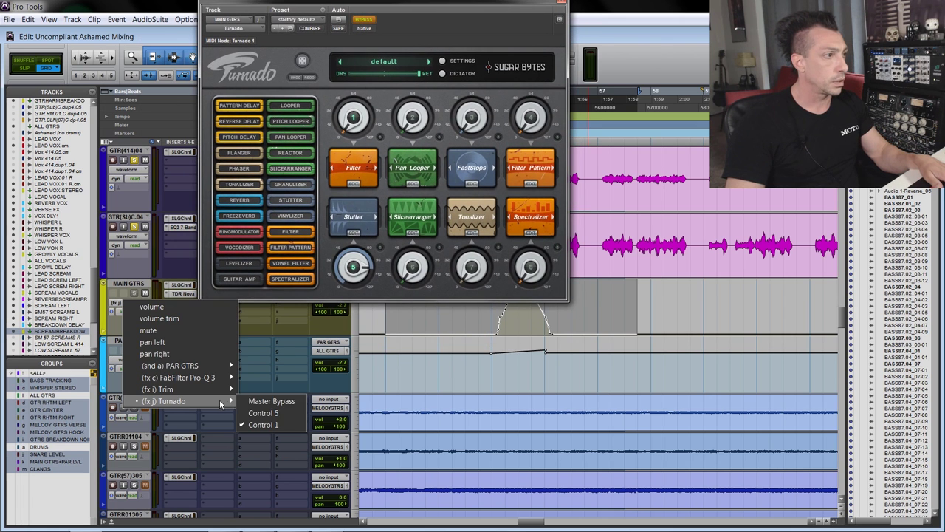
pyautogui.click(264, 414)
pyautogui.click(130, 304)
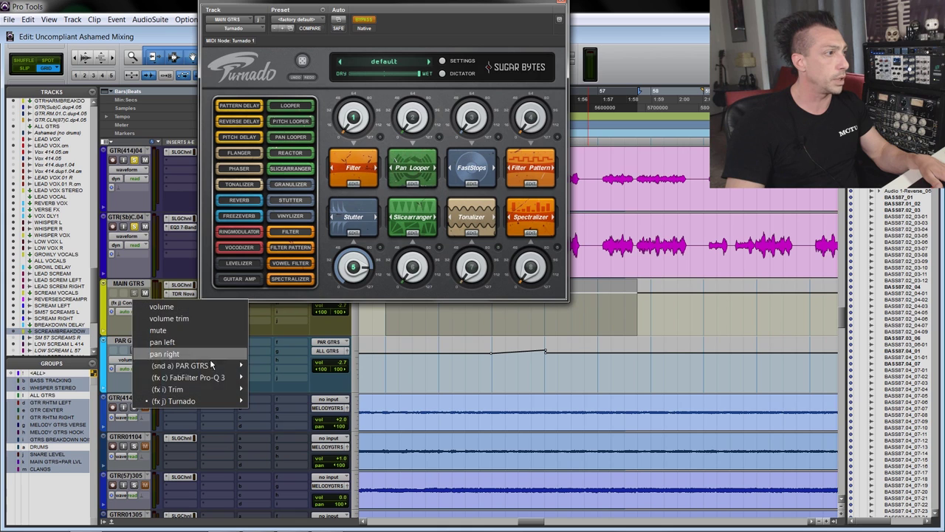
# Select stretches of both Turnado automation lanes, play them back, then close Turnado.
pyautogui.moveTo(228, 399)
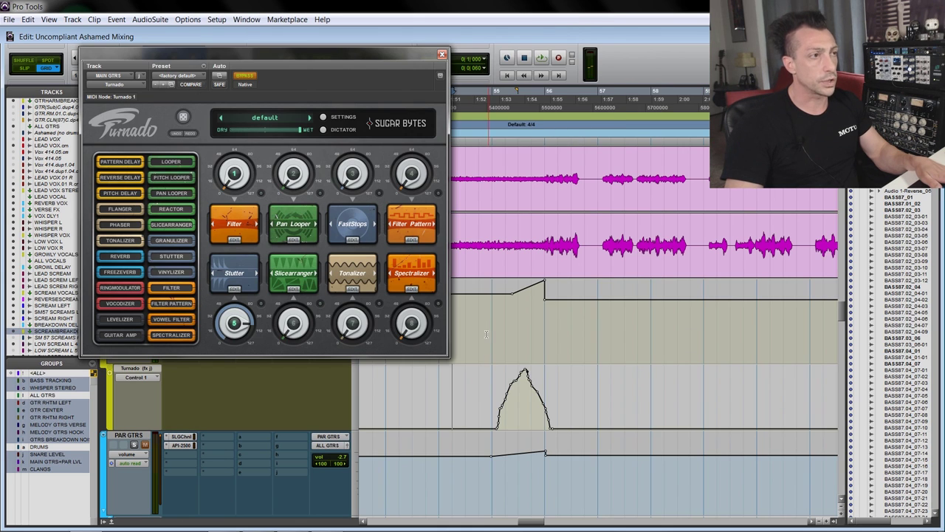
pyautogui.moveTo(478, 325); pyautogui.dragTo(607, 323)
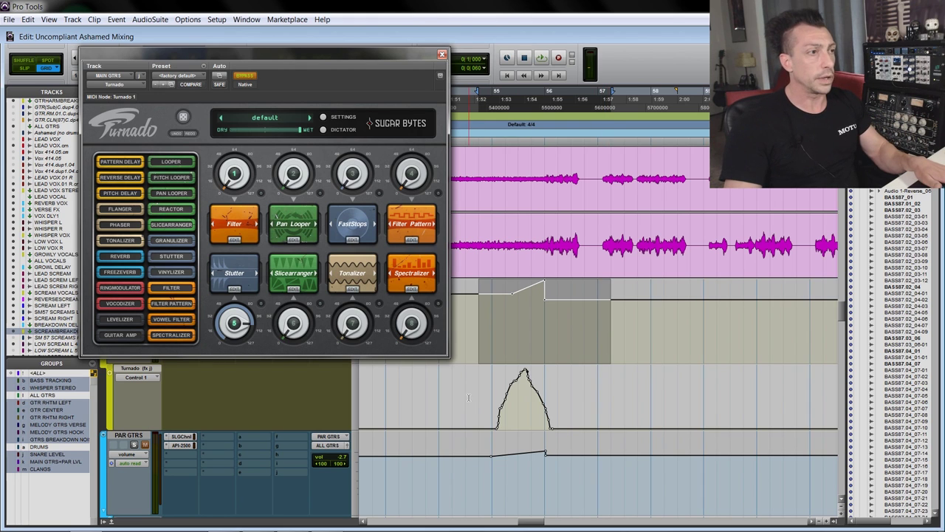
pyautogui.moveTo(479, 397); pyautogui.dragTo(576, 395)
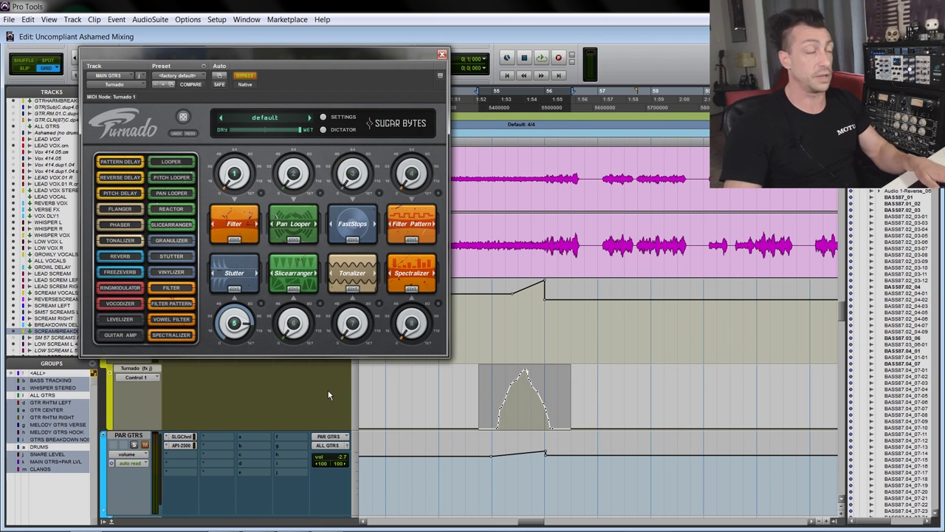
pyautogui.press('space')
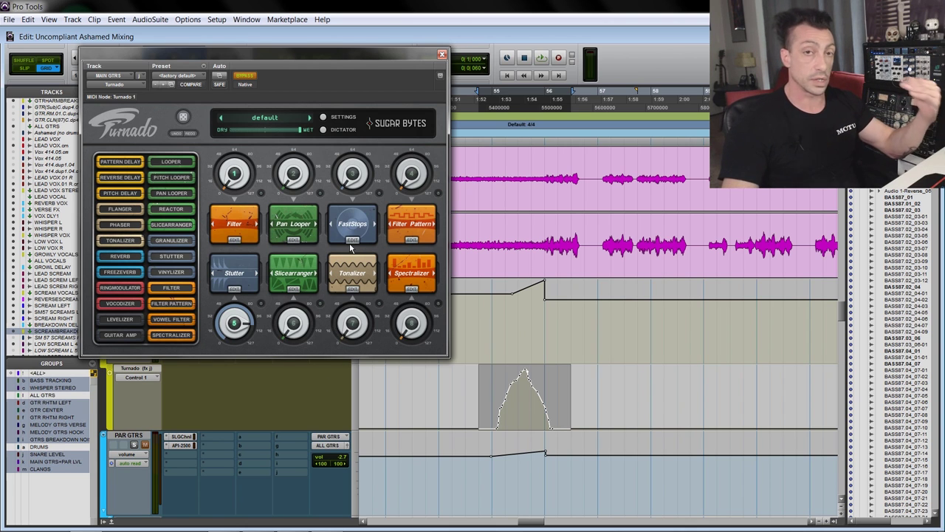
pyautogui.click(441, 56)
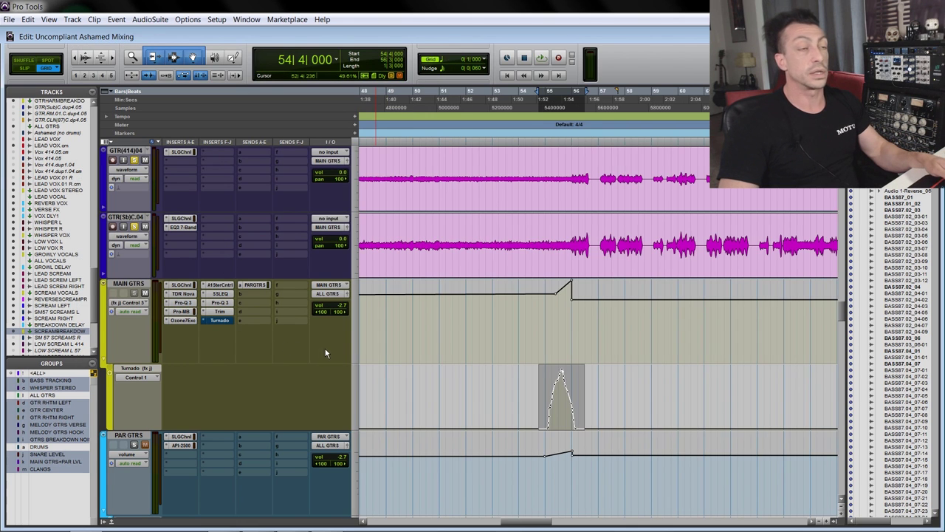
# Zoom in on the Turnado automation bump and play it back with Turnado open, then close it.
pyautogui.hscroll(10, 370, 362)
pyautogui.hscroll(5, 407, 367)
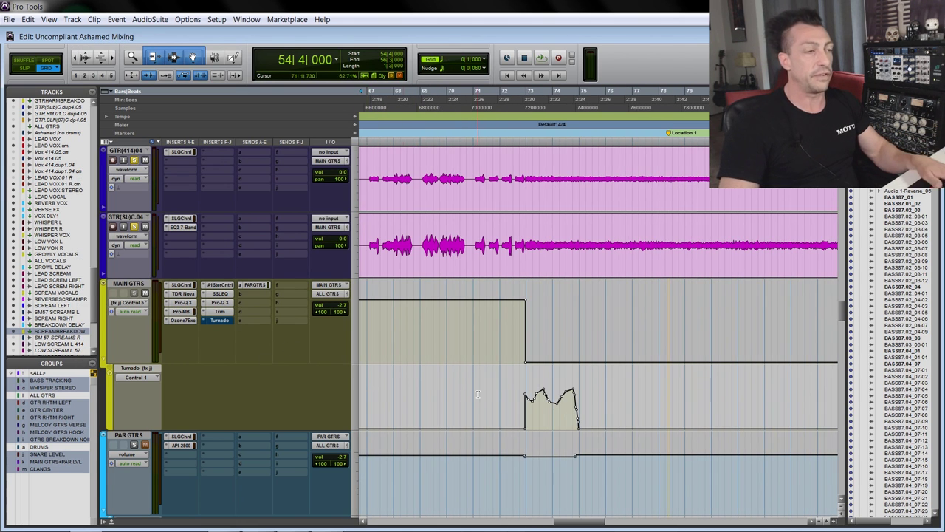
pyautogui.moveTo(504, 401); pyautogui.dragTo(607, 404)
pyautogui.hotkey('ctrl', ']')
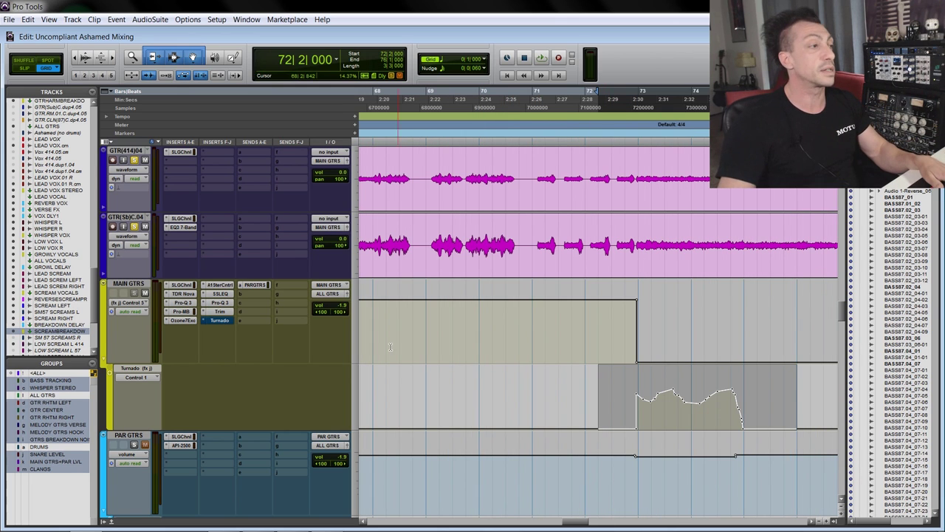
pyautogui.click(222, 322)
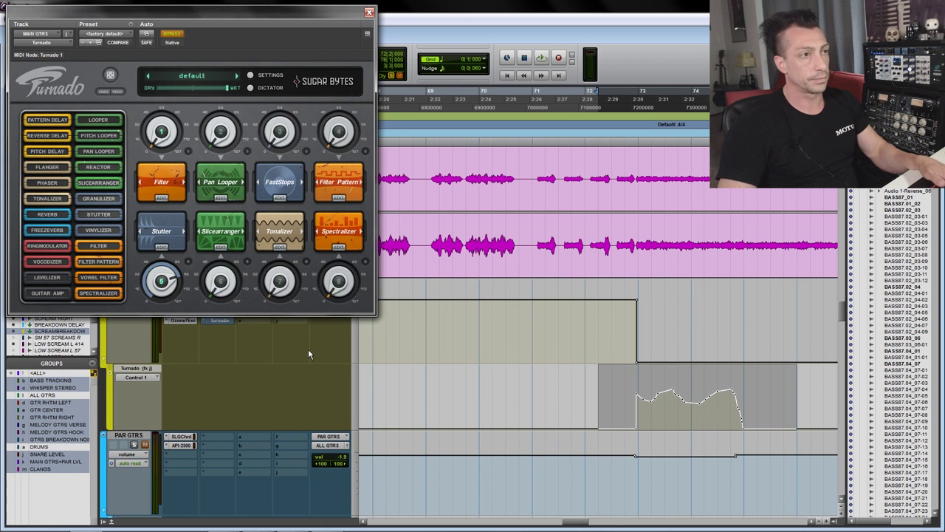
pyautogui.hotkey('ctrl', '[')
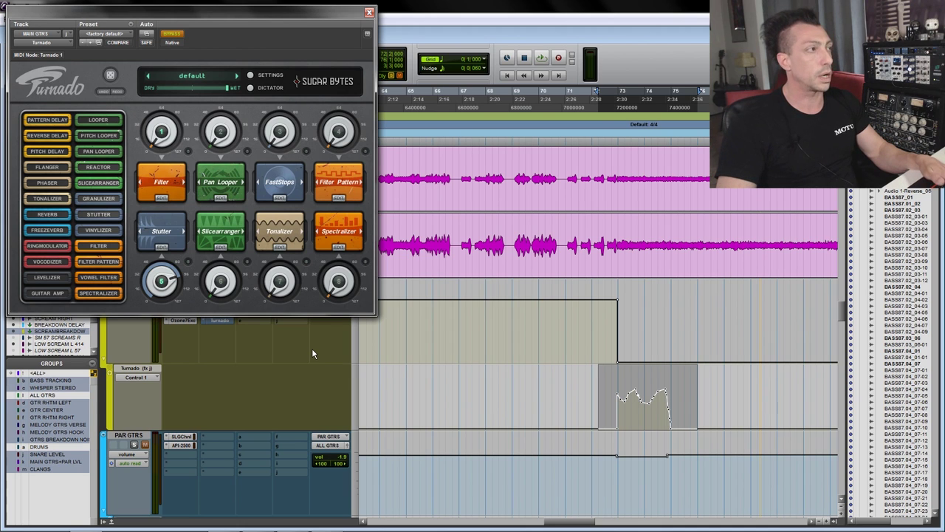
pyautogui.press('space')
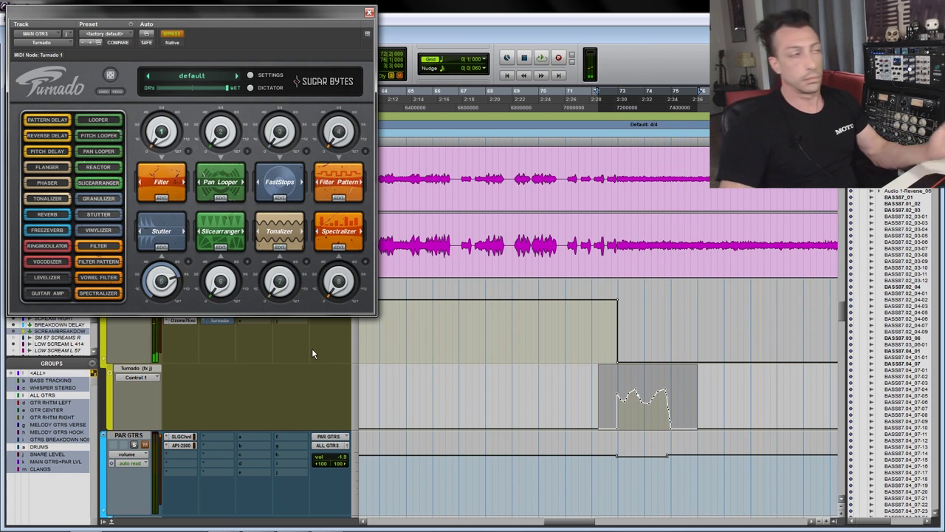
pyautogui.click(369, 14)
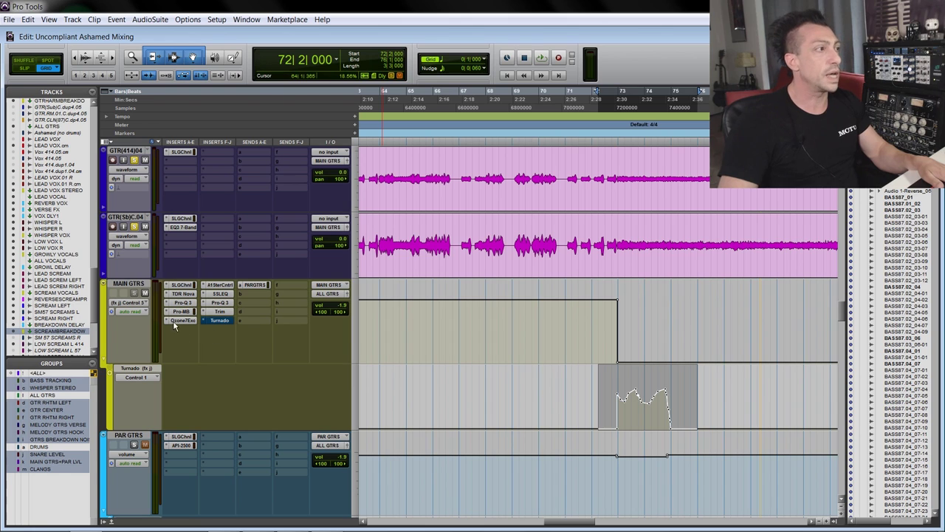
# Add a MAIN GTRS automation lane showing Turnado Master Bypass beneath Control 1.
pyautogui.click(109, 376)
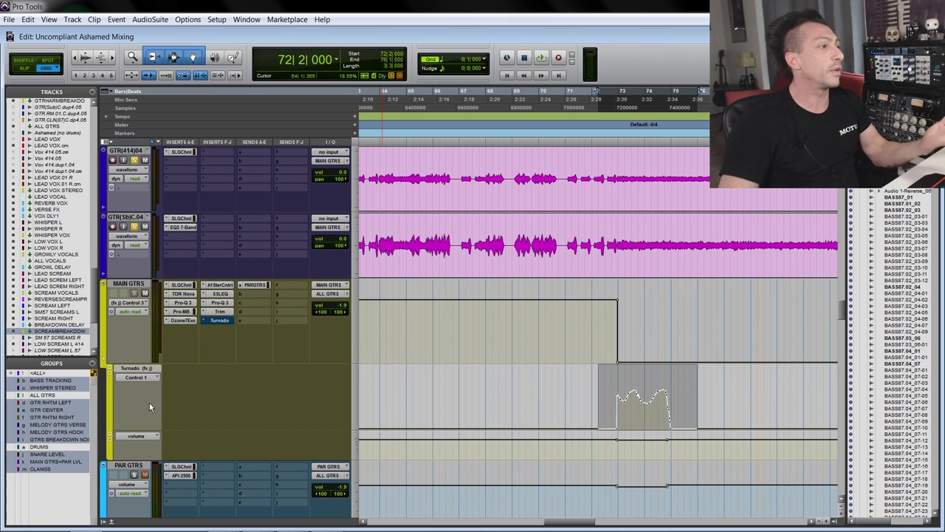
pyautogui.click(145, 437)
pyautogui.moveTo(268, 523)
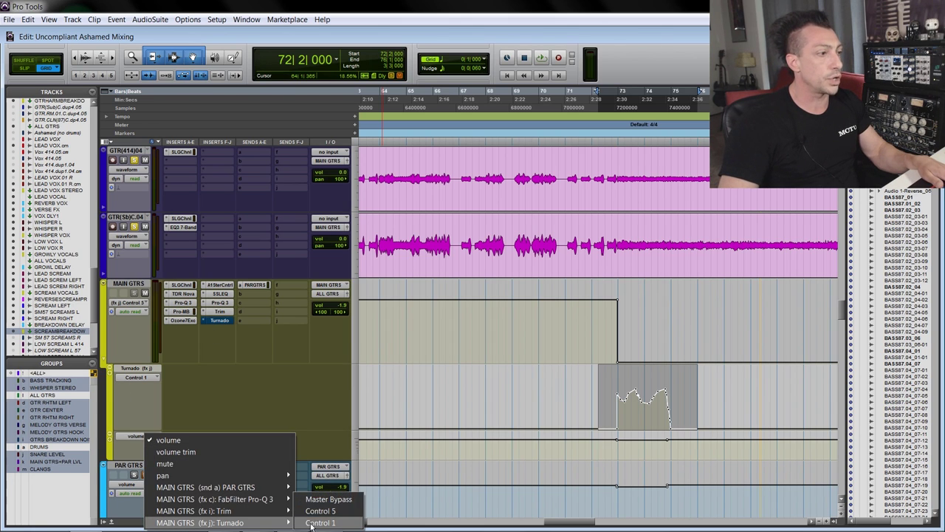
pyautogui.click(330, 499)
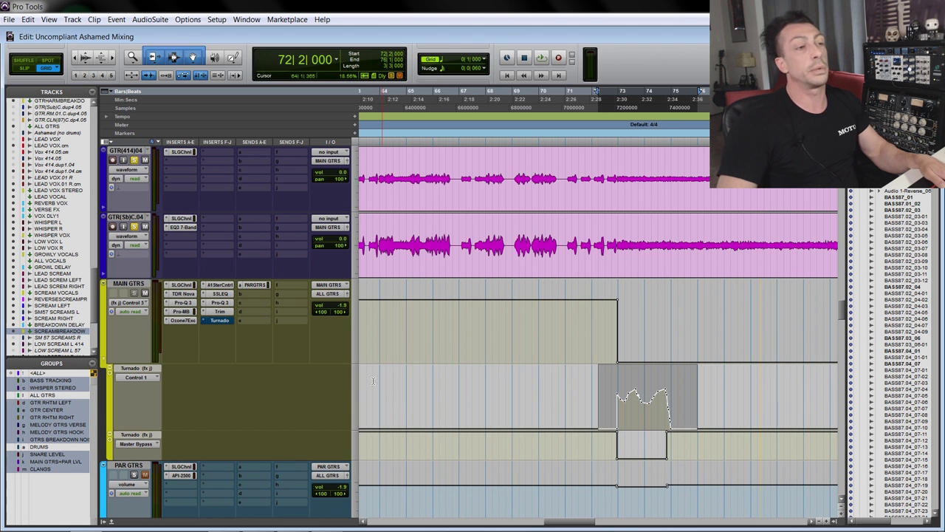
# Inspect the Master Bypass lane around bar 53, then zoom back out.
pyautogui.hotkey('ctrl', '[')
pyautogui.hotkey('ctrl', '[')
pyautogui.scroll(-4, 454, 333)
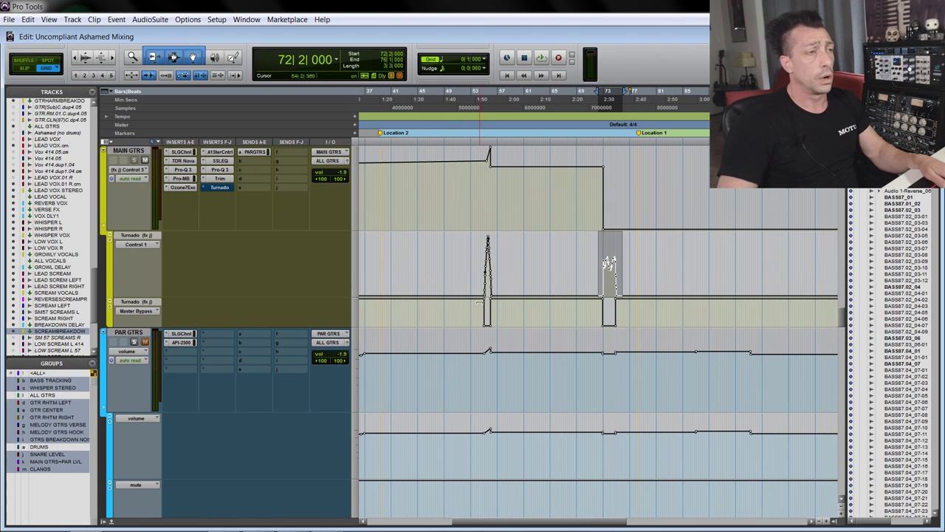
pyautogui.hotkey('ctrl', ']')
pyautogui.hscroll(-2, 517, 318)
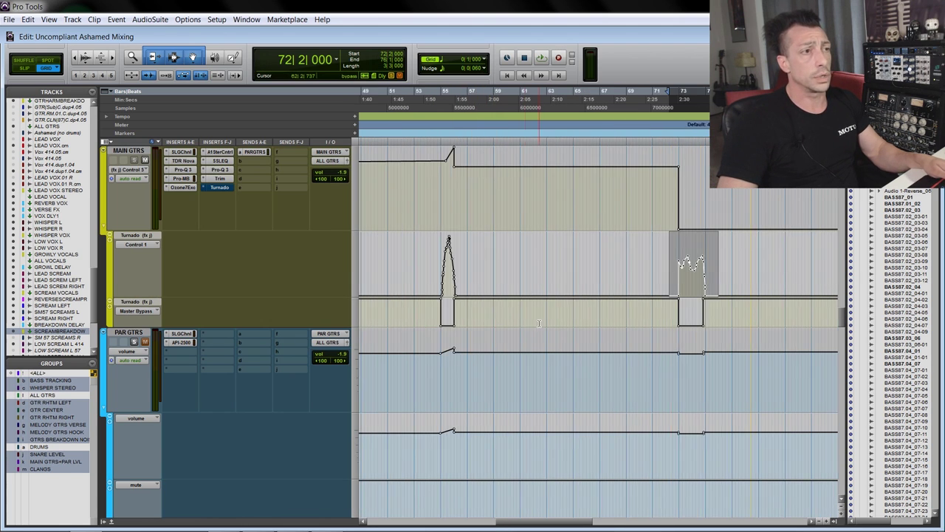
pyautogui.click(494, 313)
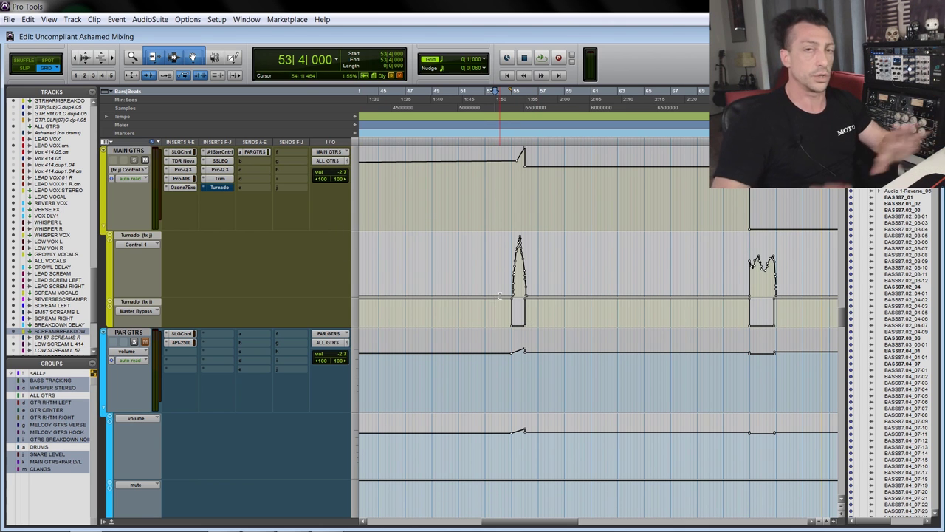
pyautogui.hotkey('ctrl', '[')
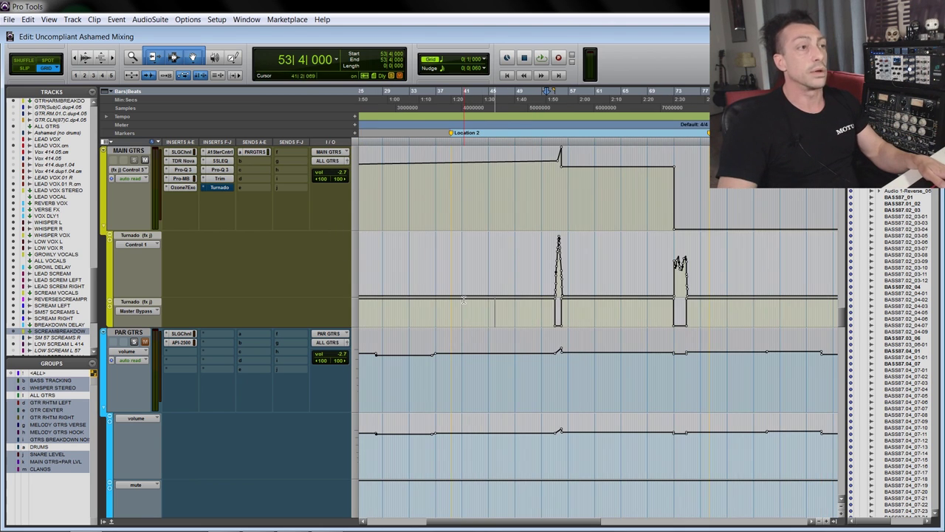
pyautogui.scroll(2, 363, 321)
# Collapse MAIN GTRS's lanes and switch its automation view to Trim > Left > Gain.
pyautogui.hotkey('ctrl', '[')
pyautogui.hotkey('ctrl', '[')
pyautogui.click(117, 238)
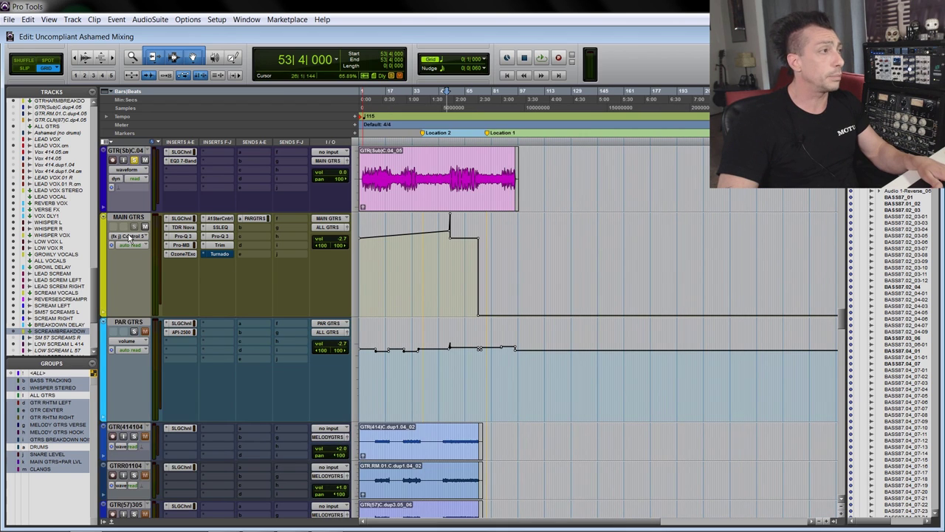
pyautogui.click(129, 238)
pyautogui.moveTo(224, 328)
pyautogui.moveTo(261, 327)
pyautogui.click(311, 325)
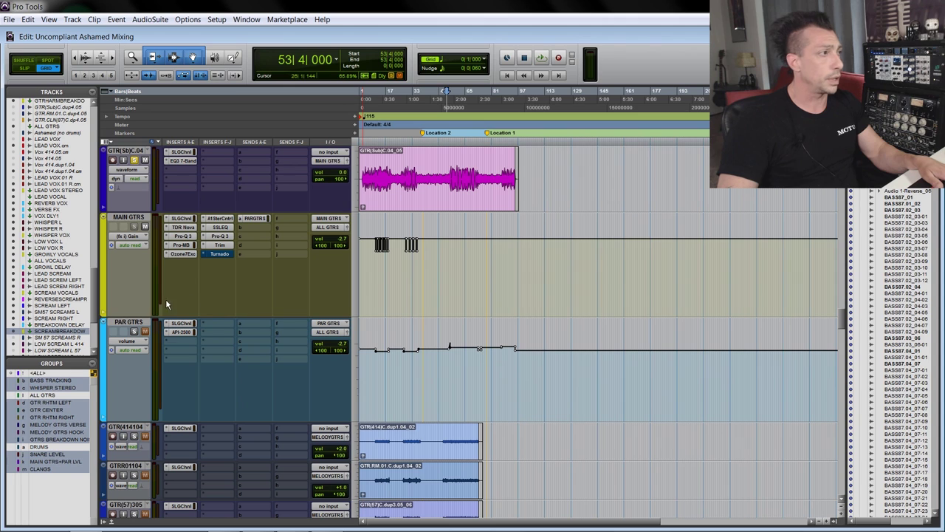
# Add a second MAIN GTRS lane showing Trim > Right > Gain.
pyautogui.click(105, 316)
pyautogui.click(135, 322)
pyautogui.moveTo(272, 407)
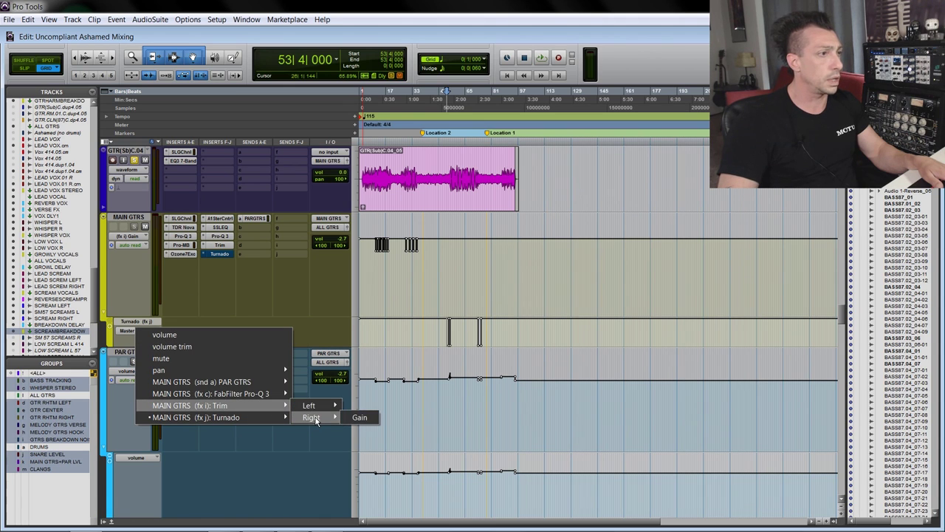
pyautogui.click(357, 418)
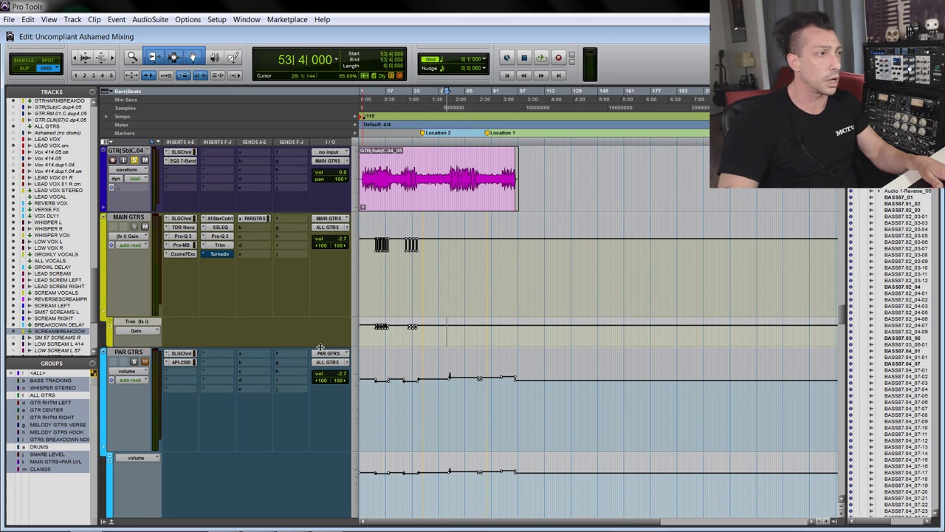
# Enlarge the Trim Gain lane and MAIN GTRS track, then zoom in on the stepped gain dips.
pyautogui.moveTo(320, 347); pyautogui.dragTo(313, 433)
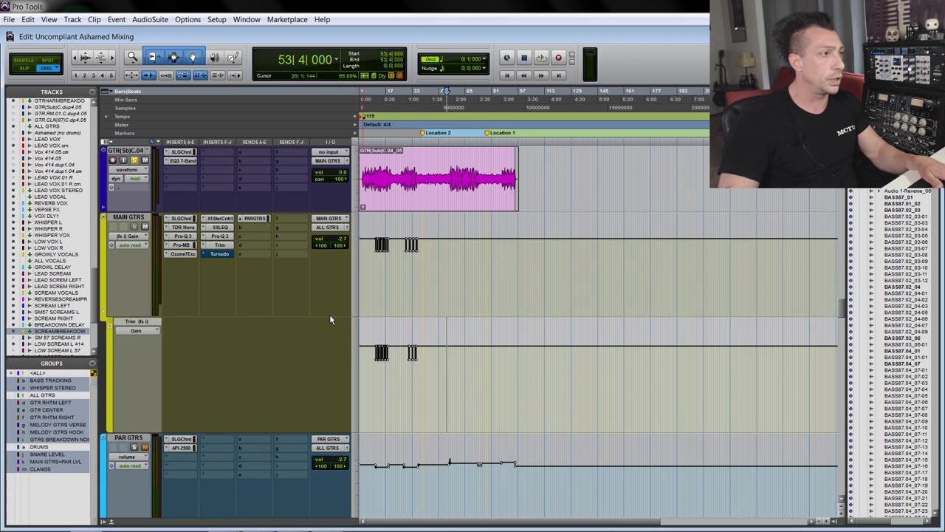
pyautogui.moveTo(330, 319); pyautogui.dragTo(328, 360)
pyautogui.hotkey('ctrl', ']')
pyautogui.hotkey('ctrl', ']')
pyautogui.hotkey('ctrl', ']')
pyautogui.hotkey('ctrl', ']')
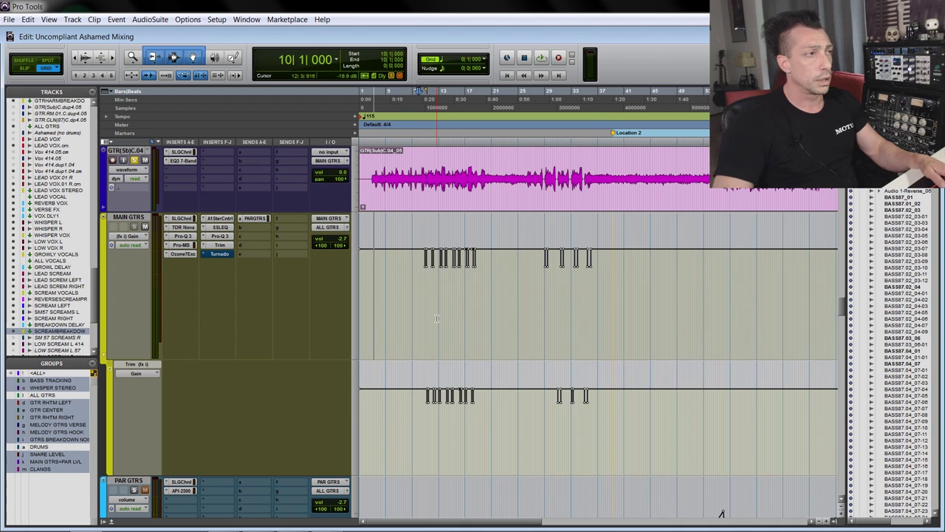
pyautogui.hscroll(5, 455, 321)
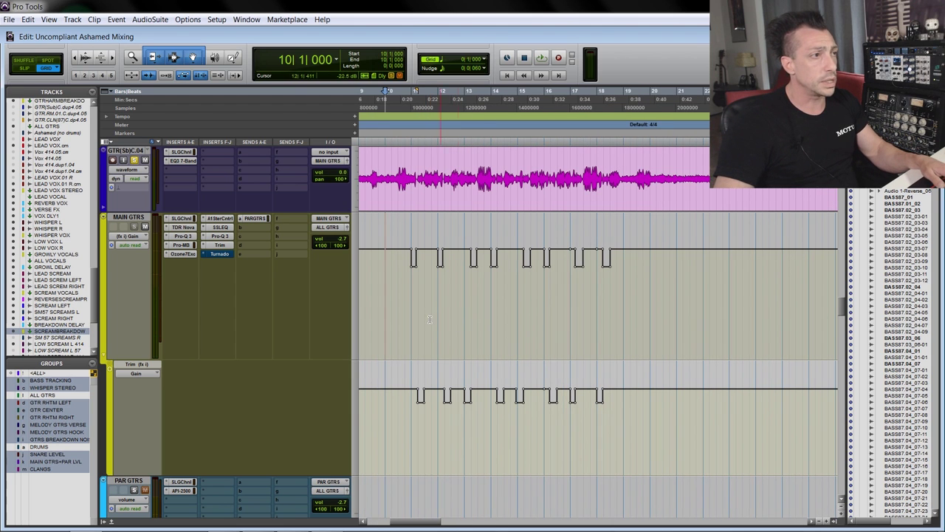
pyautogui.hotkey('ctrl', ']')
# Open the Trim plug-in on MAIN GTRS and select a time range across the gain dips.
pyautogui.click(220, 244)
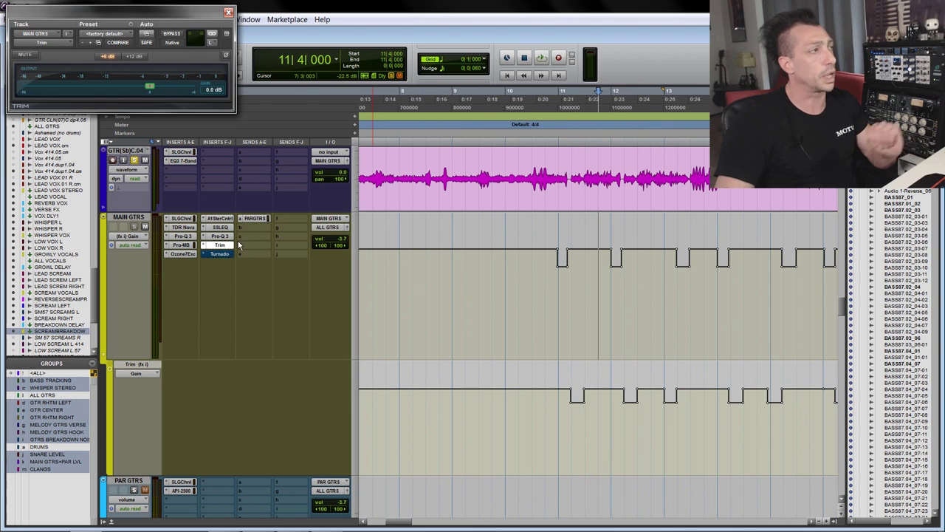
pyautogui.moveTo(199, 15); pyautogui.dragTo(369, 125)
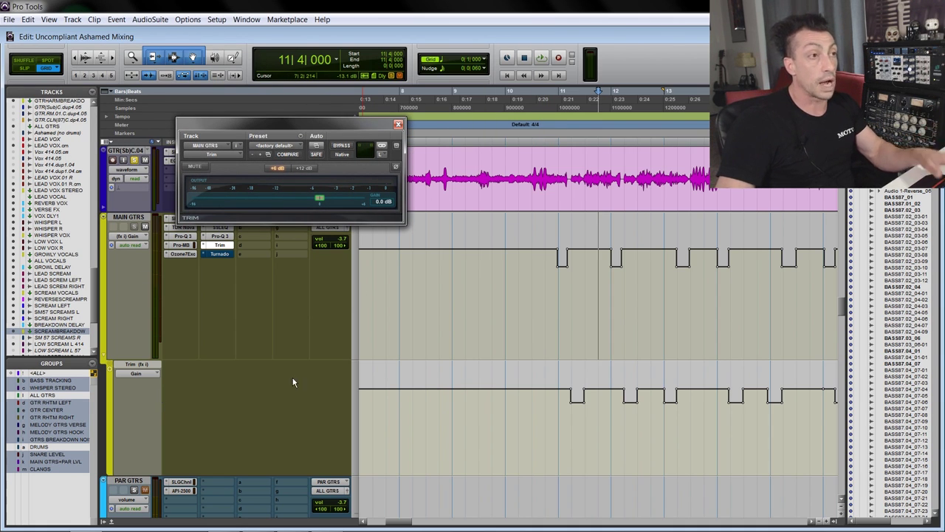
pyautogui.hscroll(3, 498, 303)
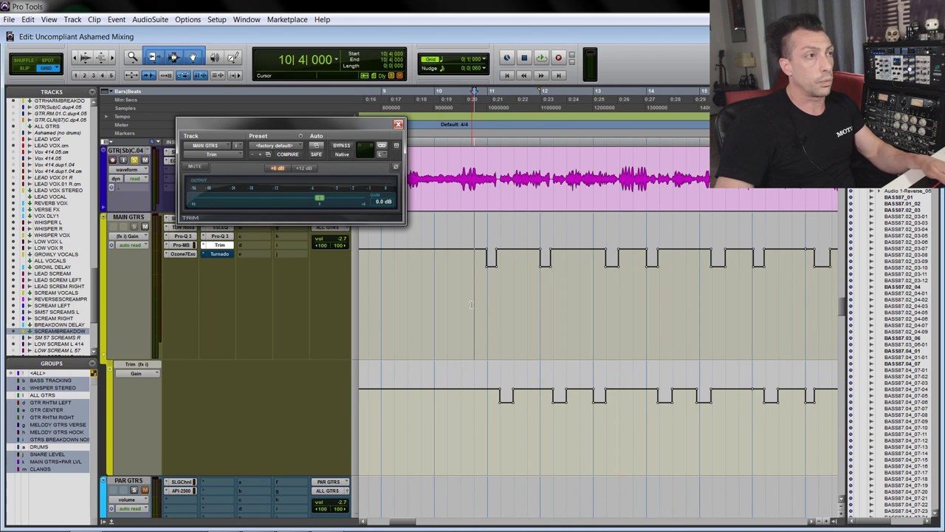
pyautogui.scroll(-2, 471, 304)
pyautogui.moveTo(464, 301); pyautogui.dragTo(678, 310)
pyautogui.scroll(1, 679, 312)
pyautogui.hscroll(4, 556, 317)
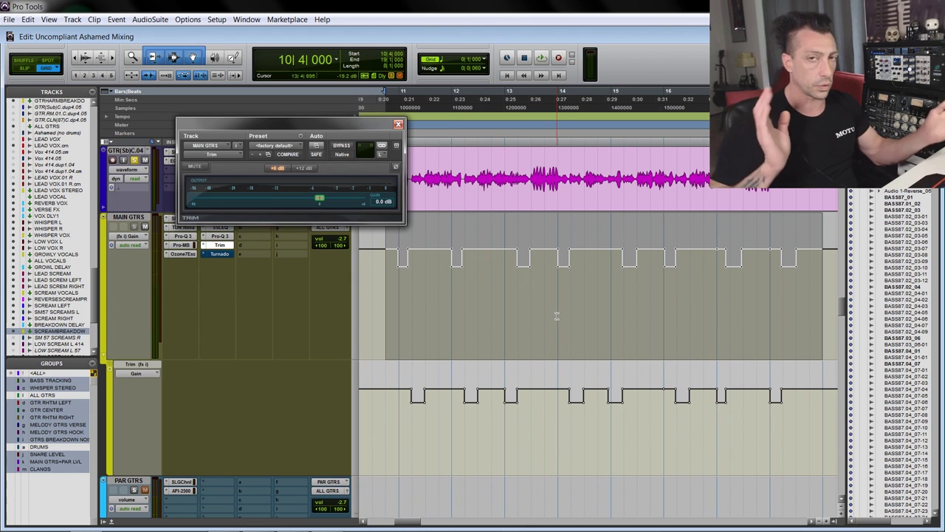
pyautogui.press('r')
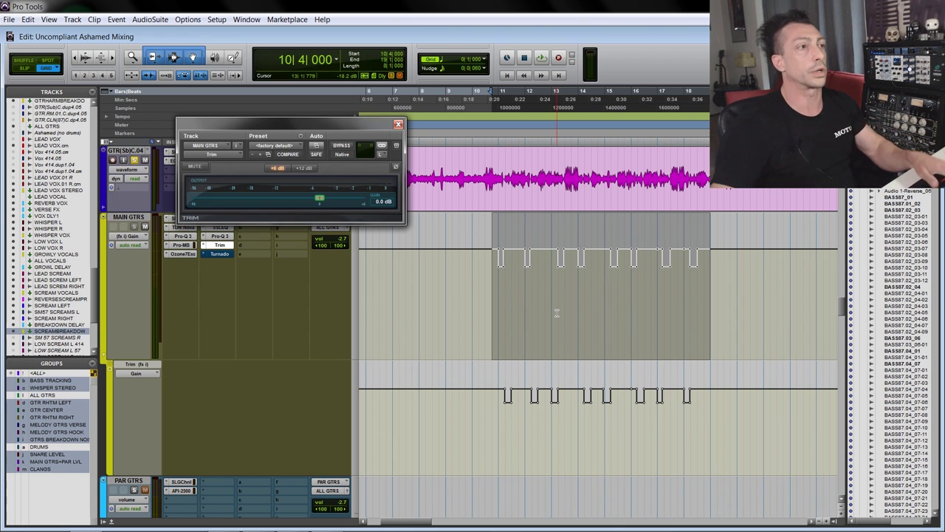
pyautogui.press('t')
pyautogui.press('t')
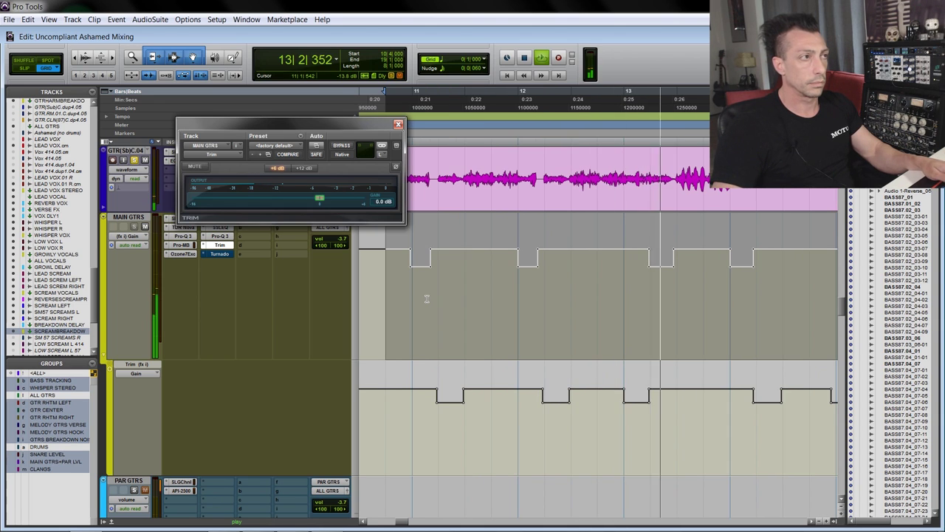
# Inspect the trim automation pulses, set a new start point, and play the guitars.
pyautogui.hotkey('ctrl', '[')
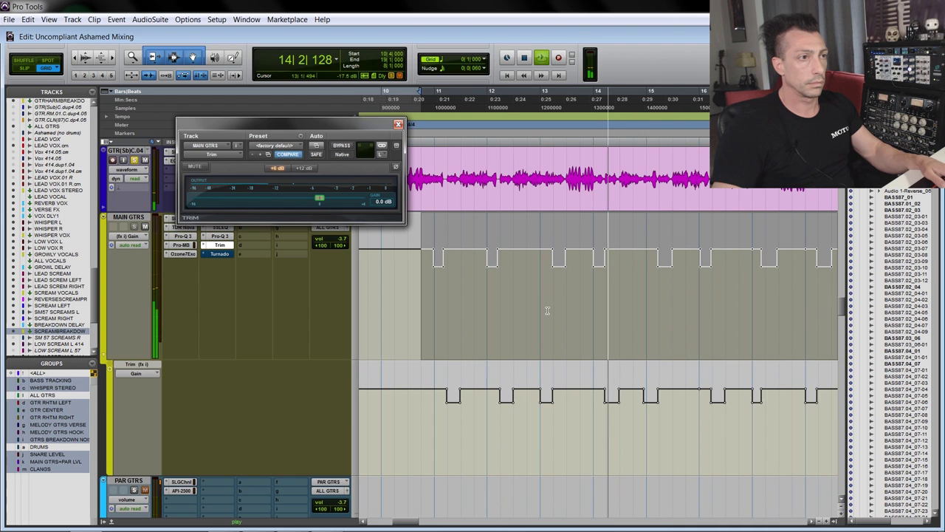
pyautogui.hotkey('ctrl', '[')
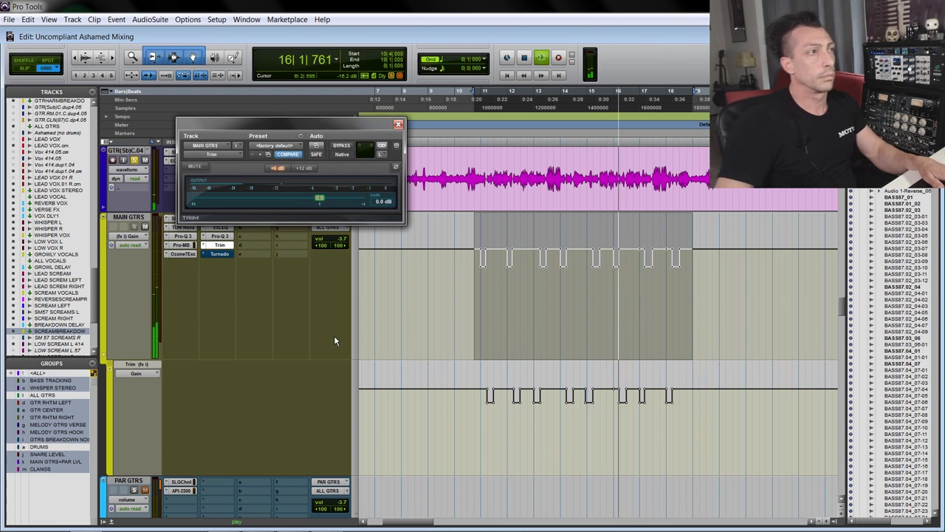
pyautogui.press('space')
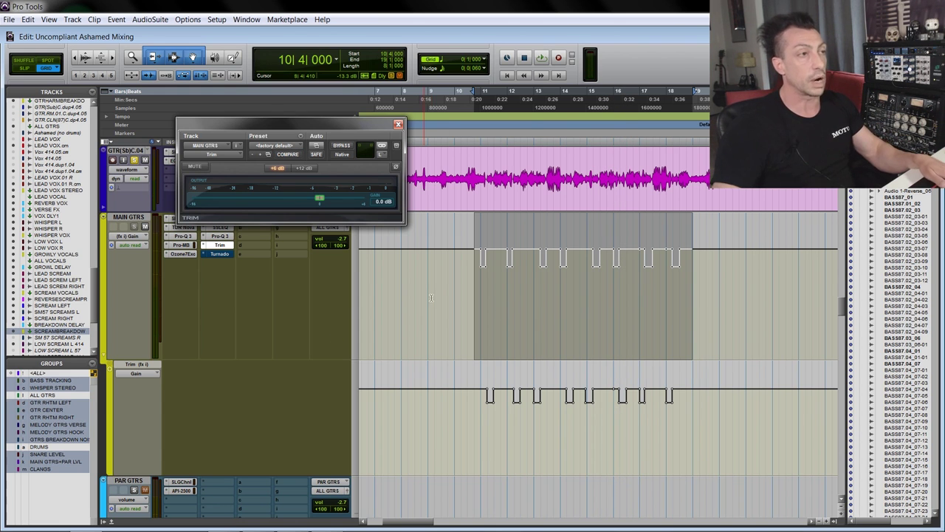
pyautogui.hotkey('ctrl', ']')
pyautogui.hotkey('ctrl', ']')
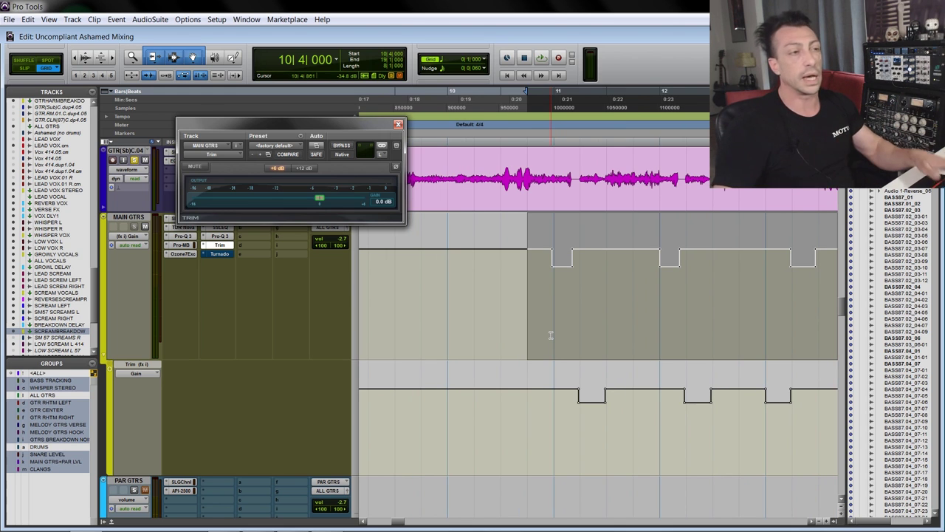
pyautogui.hotkey('ctrl', '[')
pyautogui.hotkey('ctrl', '[')
pyautogui.hotkey('ctrl', '[')
pyautogui.hotkey('ctrl', '[')
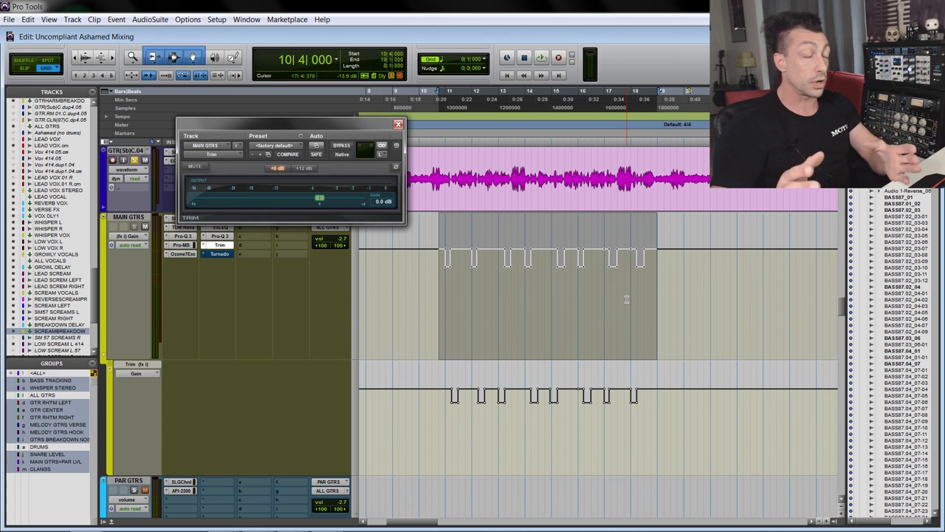
pyautogui.click(611, 287)
pyautogui.hotkey('ctrl', ']')
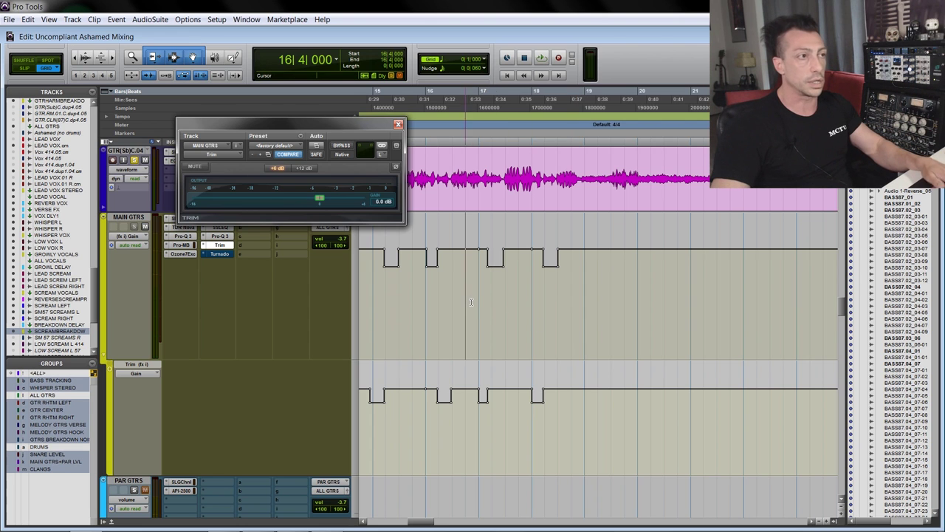
pyautogui.press('space')
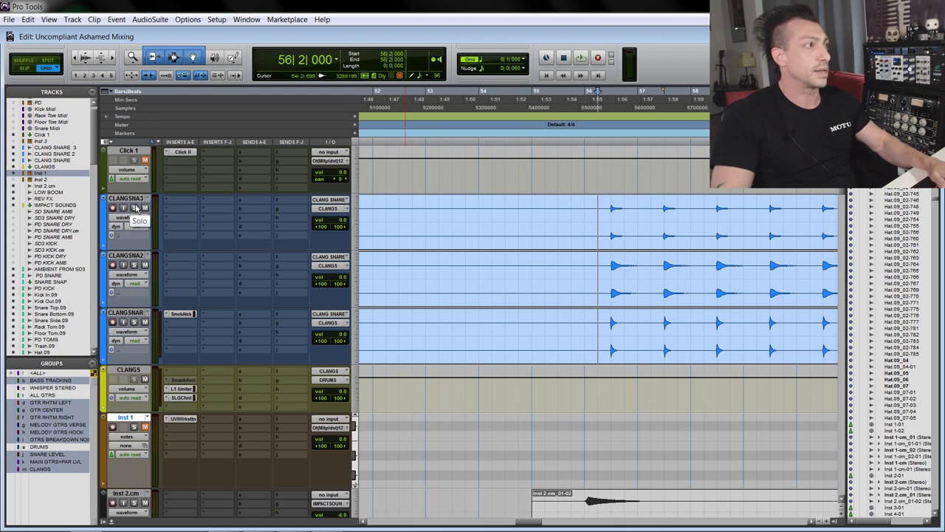
# Select the CLANG hits across CLANG SNA3, SNA2 and SNARE and audition them.
pyautogui.hotkey('ctrl', '[')
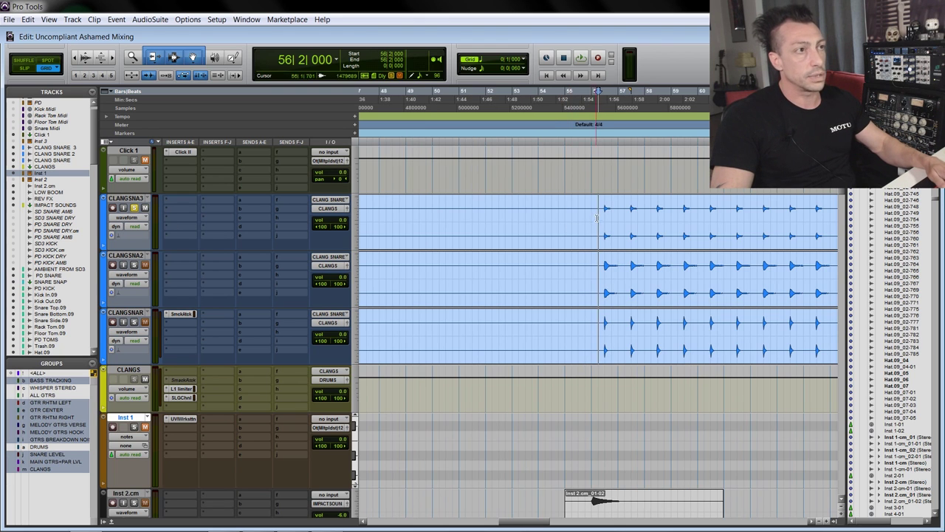
pyautogui.moveTo(598, 211); pyautogui.dragTo(802, 232)
pyautogui.press('space')
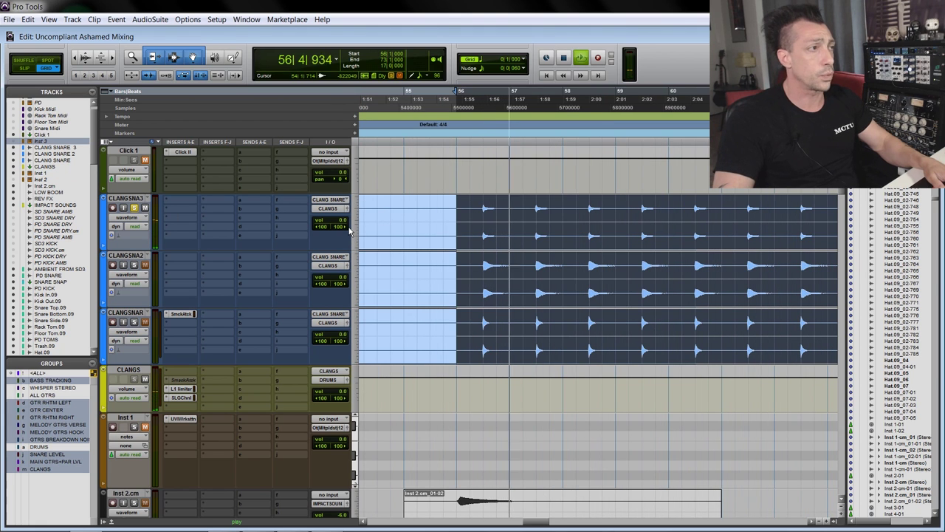
pyautogui.press('space')
pyautogui.press('space')
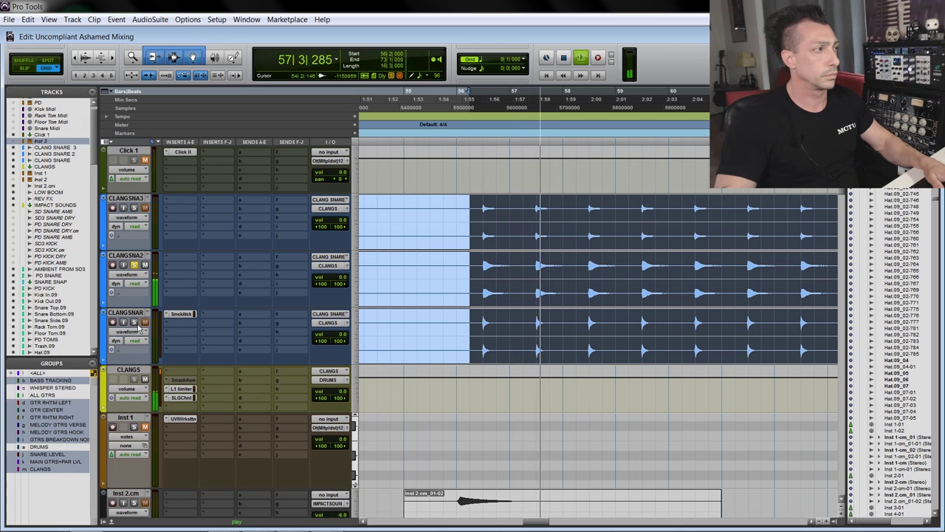
pyautogui.press('space')
# Open Smack Attack on CLANG SNARE and reposition it while briefly playing the section.
pyautogui.press('space')
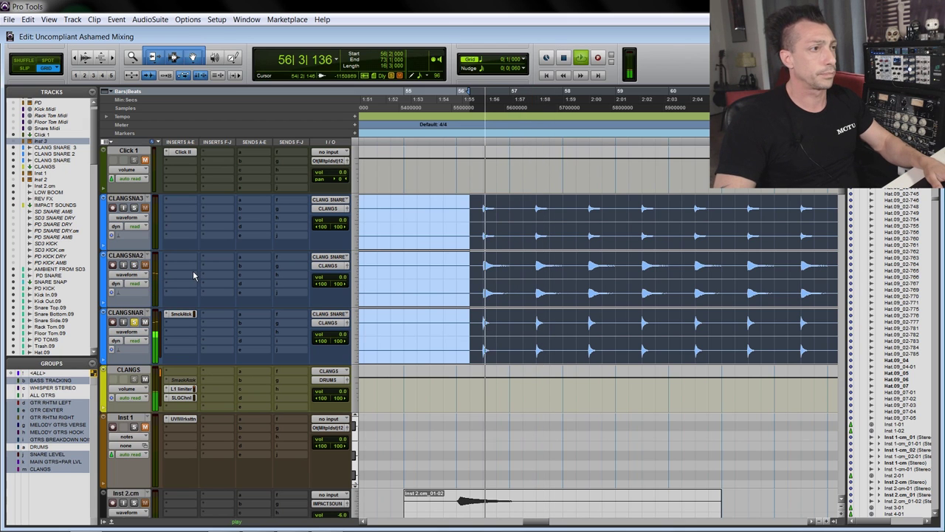
pyautogui.click(181, 314)
pyautogui.press('space')
pyautogui.moveTo(193, 16); pyautogui.dragTo(408, 51)
pyautogui.press('space')
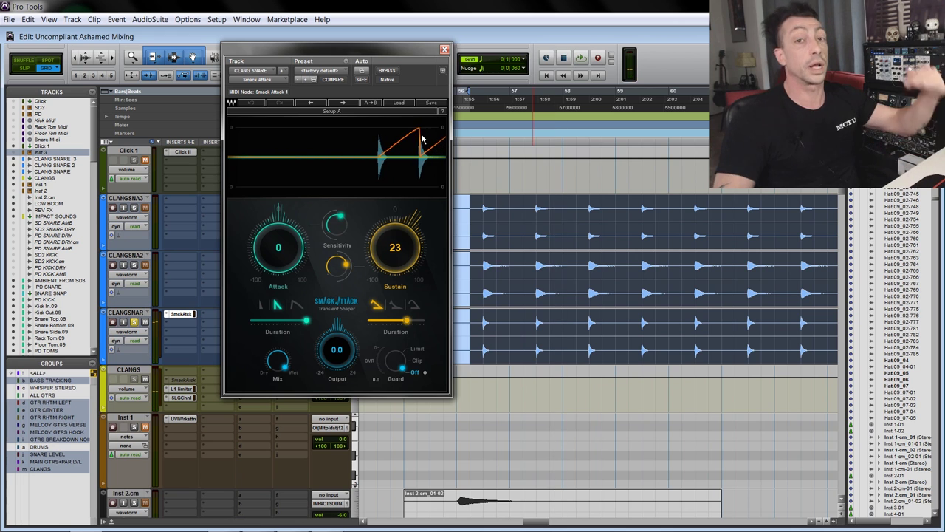
pyautogui.click(443, 49)
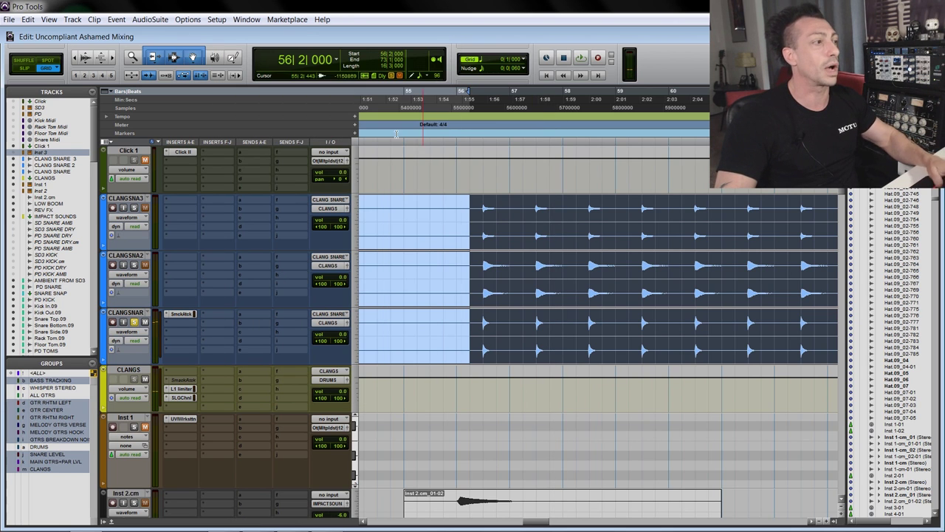
pyautogui.press('r')
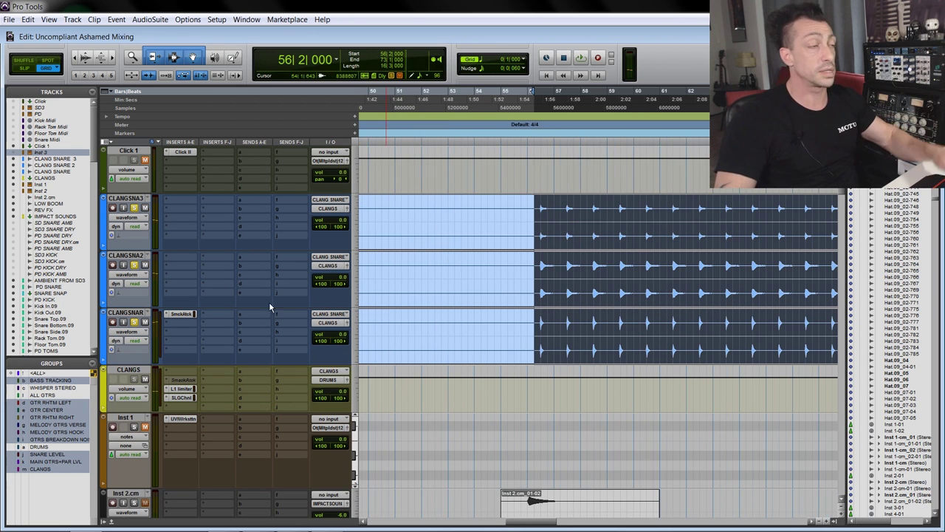
pyautogui.click(138, 373)
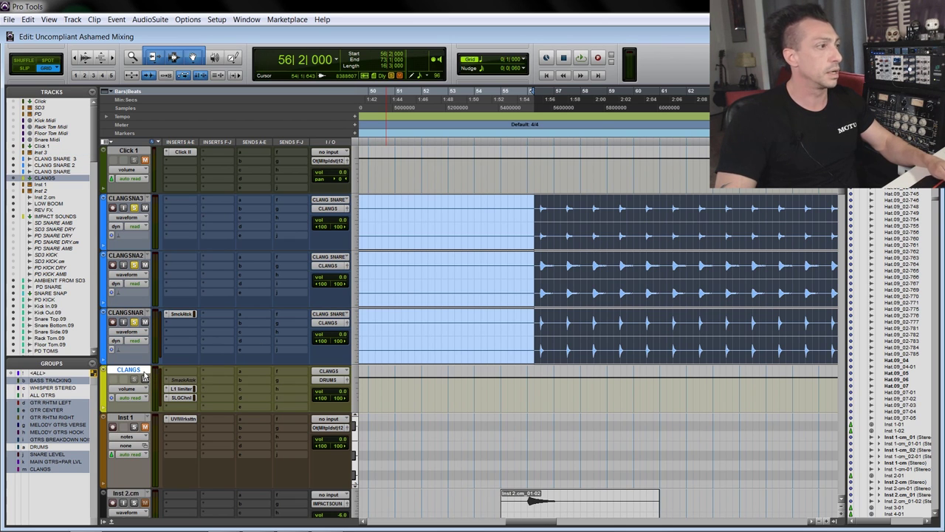
pyautogui.click(182, 390)
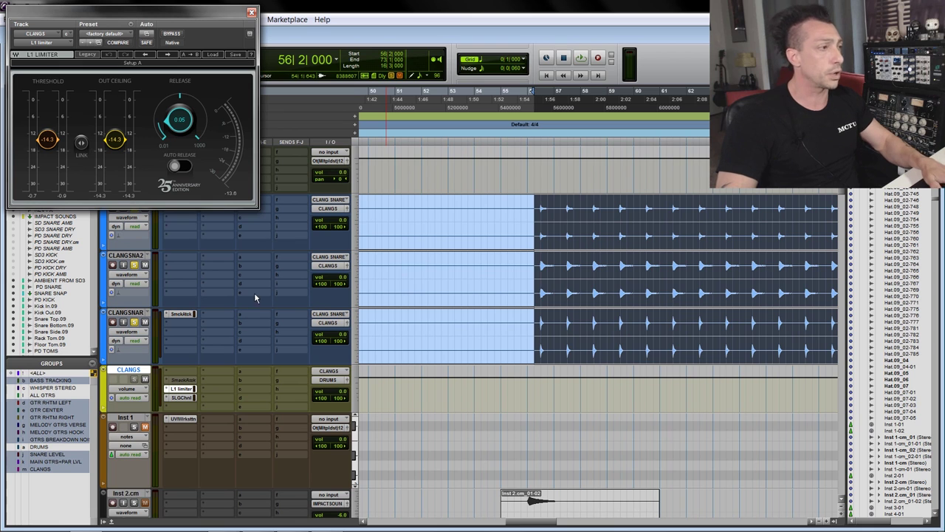
pyautogui.press('space')
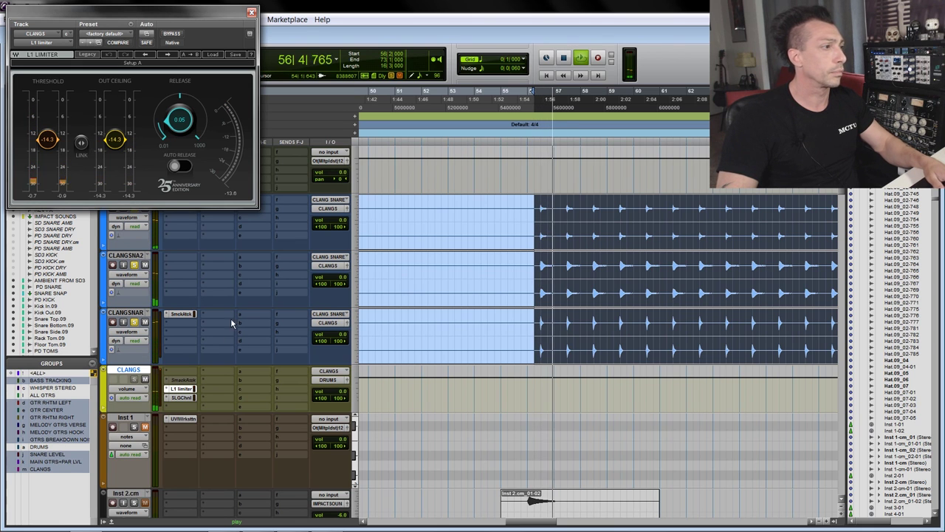
pyautogui.click(181, 397)
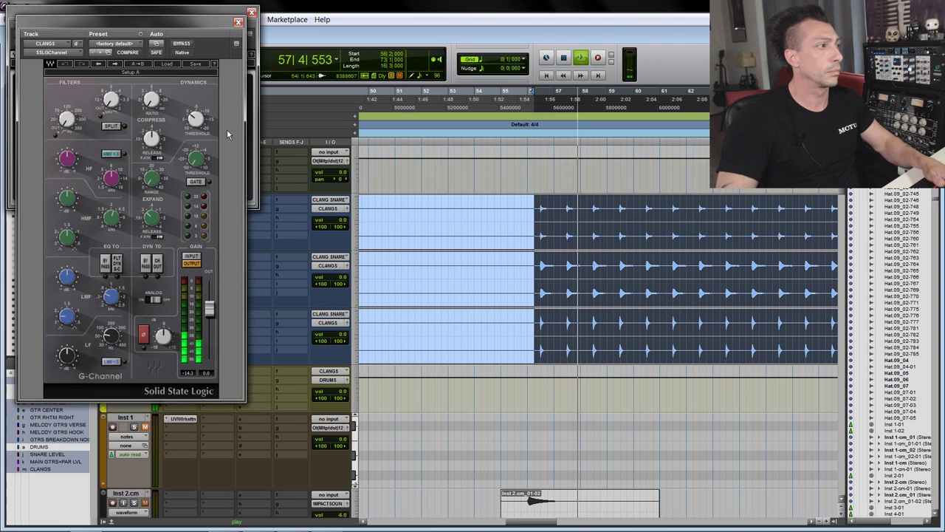
pyautogui.press('space')
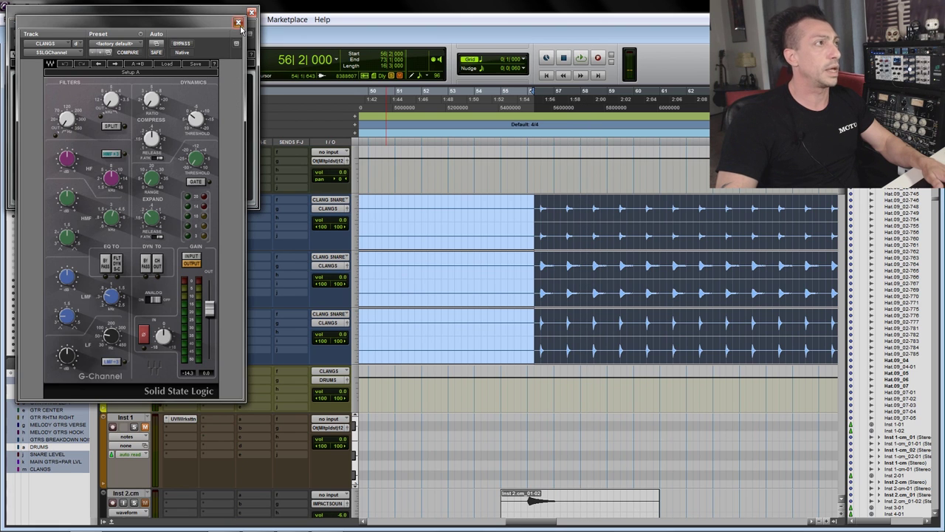
pyautogui.click(239, 23)
pyautogui.click(251, 12)
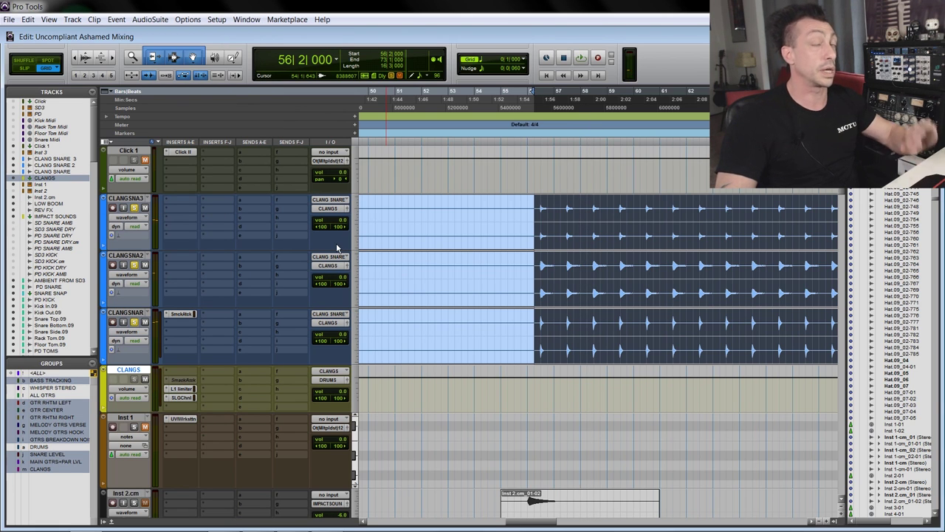
# Play from bar 55 with the impact tracks in view, then move the selection start to 55|2.
pyautogui.press('r')
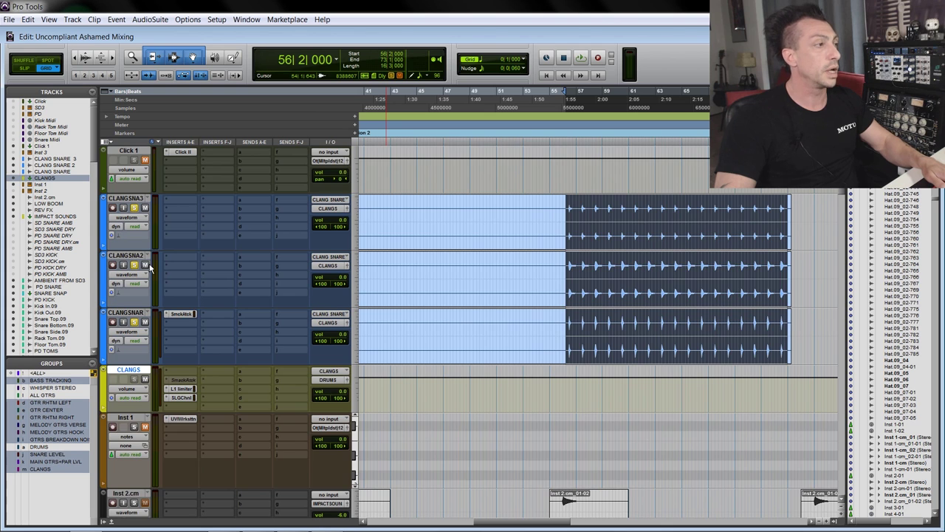
pyautogui.scroll(-5, 148, 269)
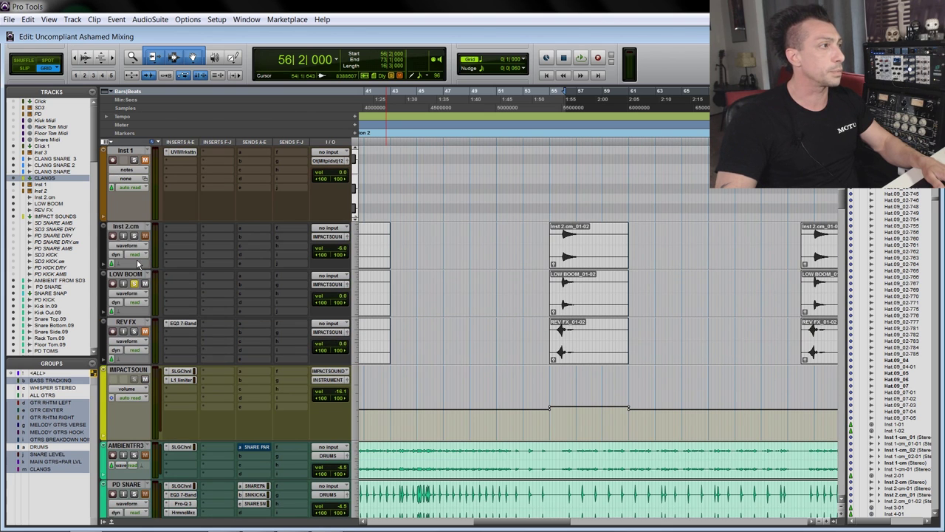
pyautogui.scroll(2, 136, 252)
pyautogui.press('space')
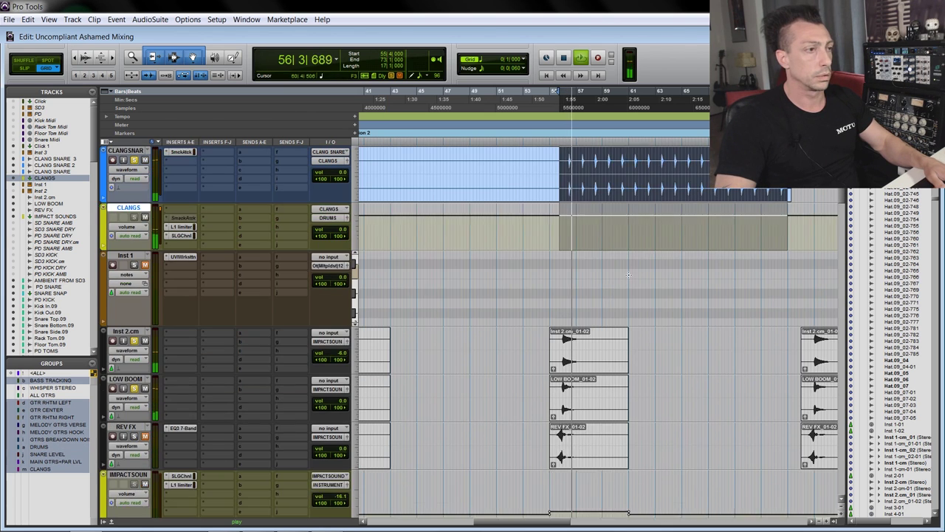
pyautogui.scroll(-1, 650, 300)
pyautogui.scroll(3, 661, 311)
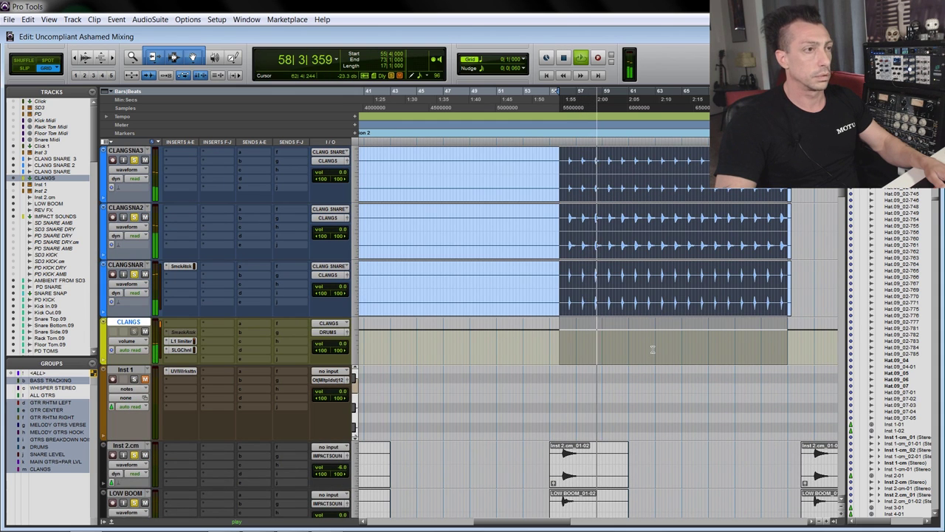
pyautogui.hotkey('ctrl', '[')
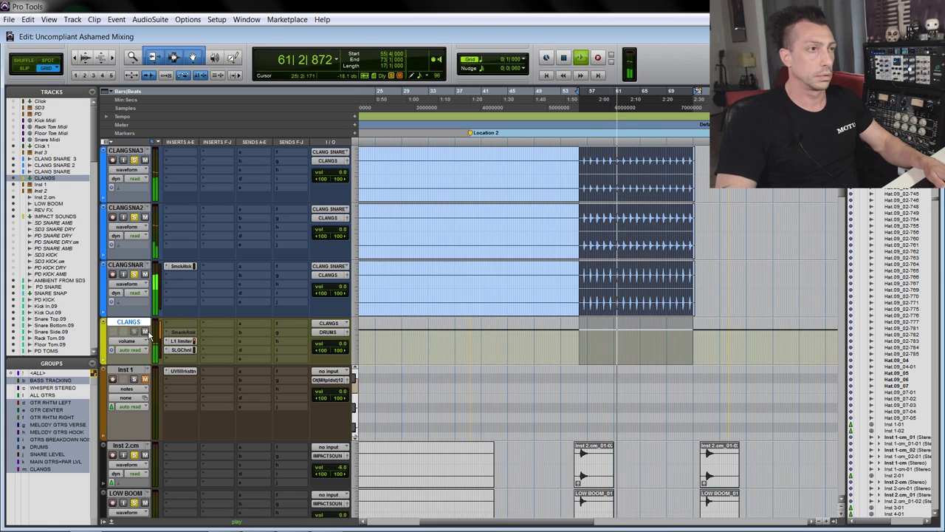
pyautogui.scroll(-3, 302, 328)
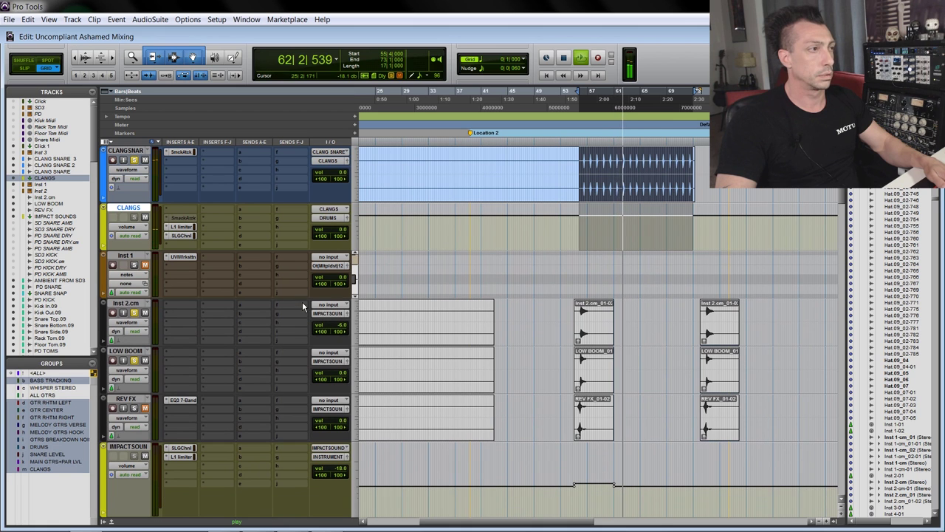
pyautogui.press('space')
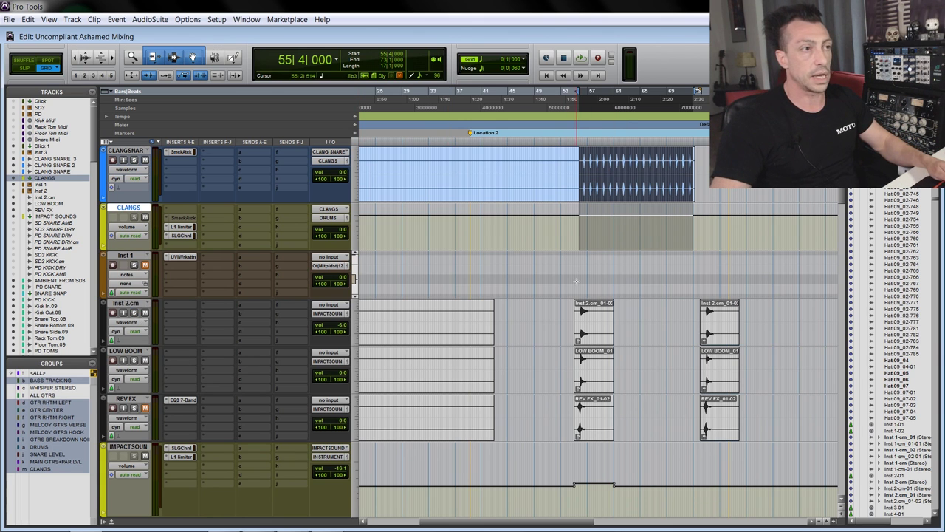
pyautogui.scroll(2, 583, 280)
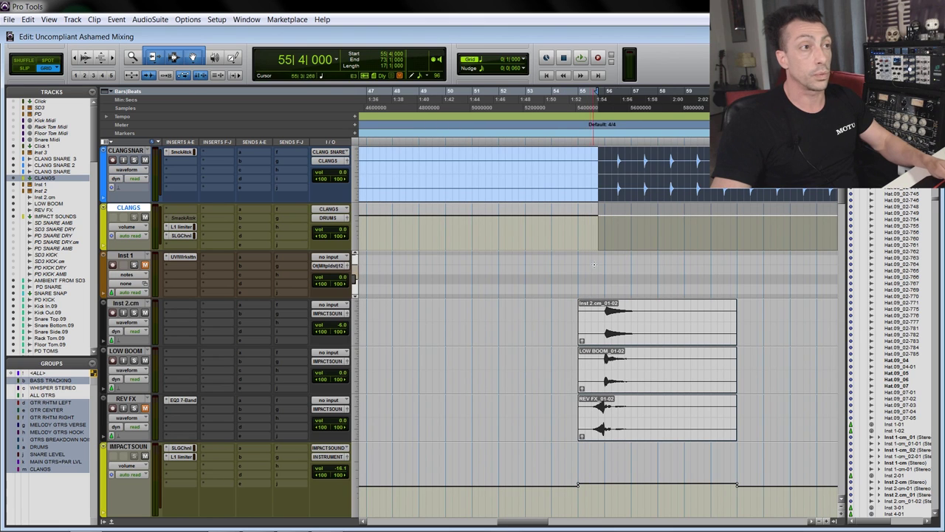
pyautogui.keyDown('shift'); pyautogui.click(587, 228); pyautogui.keyUp('shift')
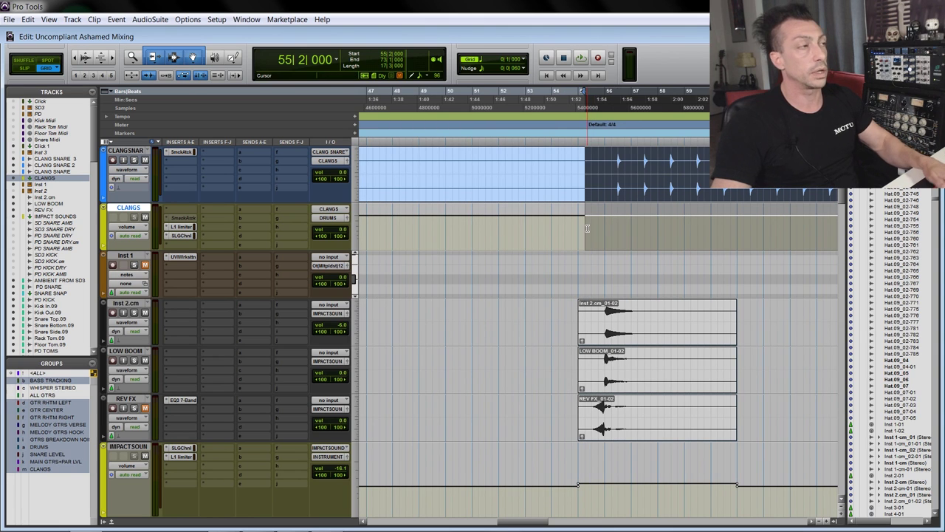